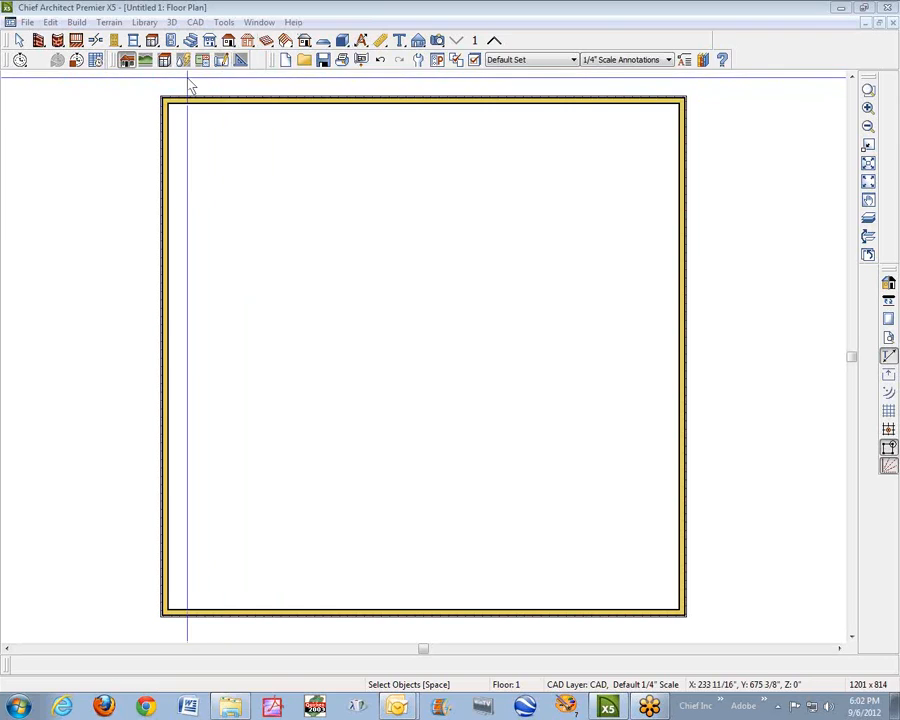
Draw a straight staircase in the middle of the floor plan and make it best fit to reach the next level
left_click(190, 40)
left_click_drag(392, 215, 400, 330)
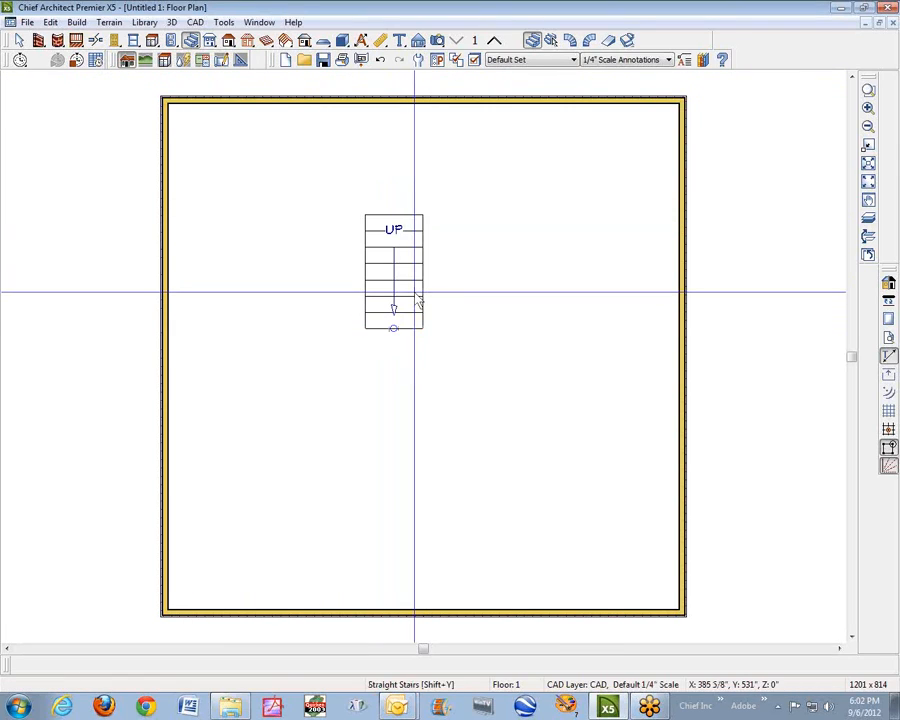
right_click(417, 299)
left_click(473, 321)
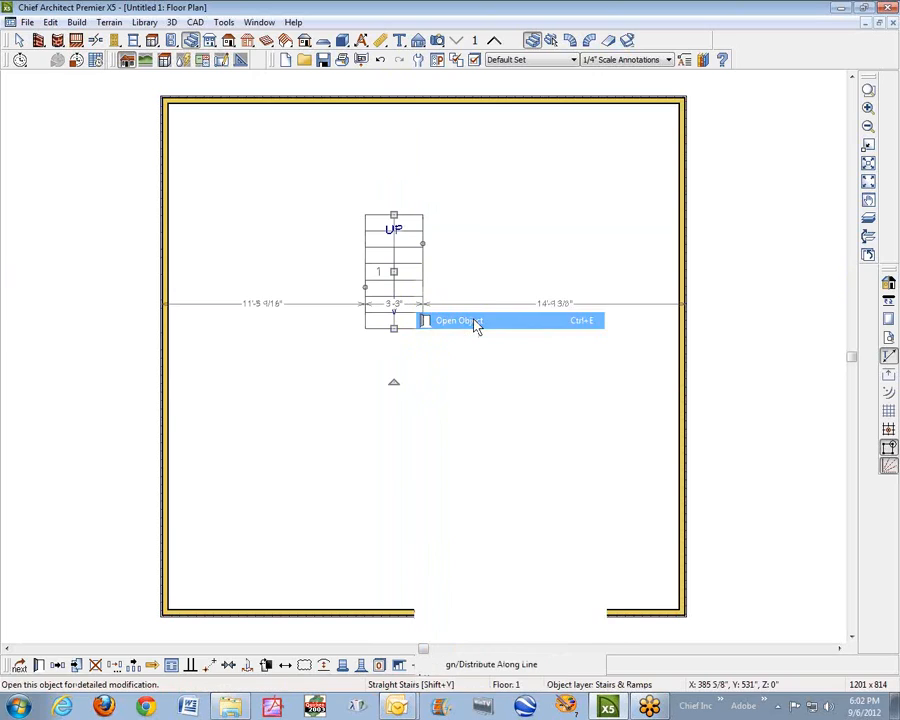
left_click(173, 112)
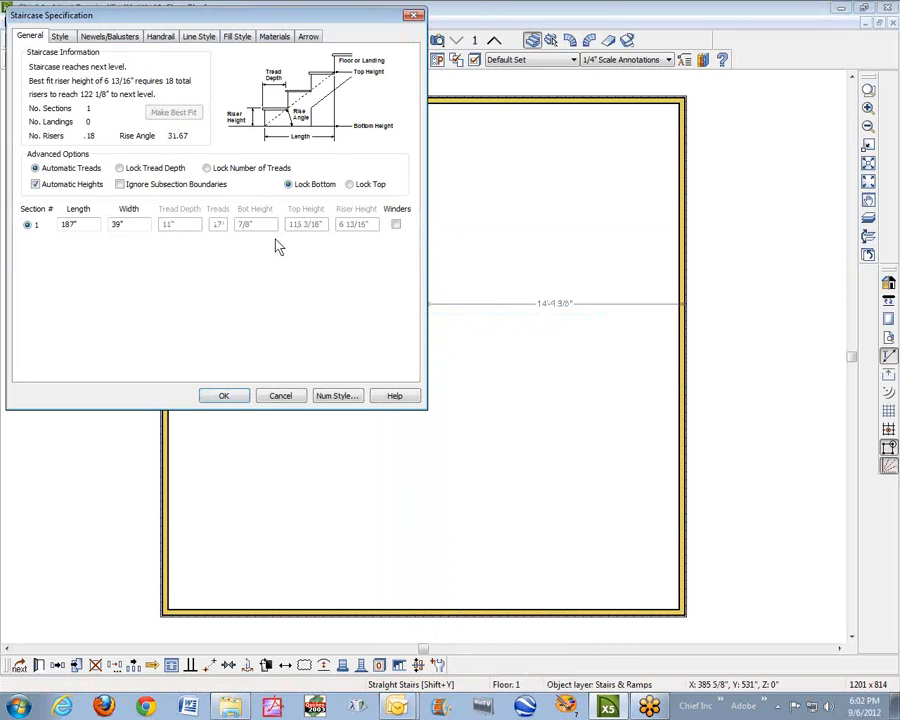
left_click(224, 396)
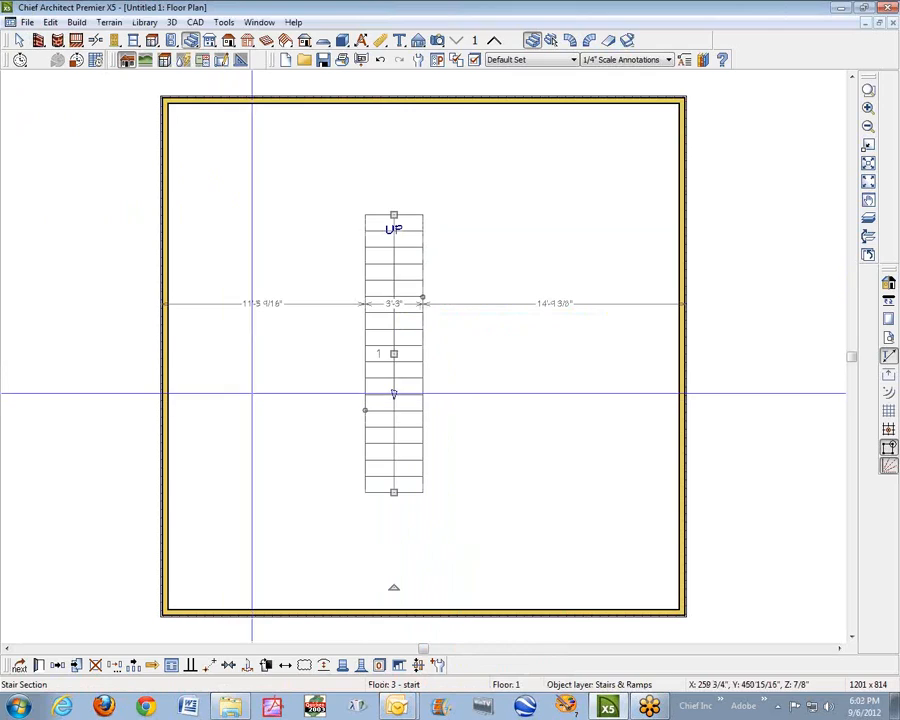
key("Escape")
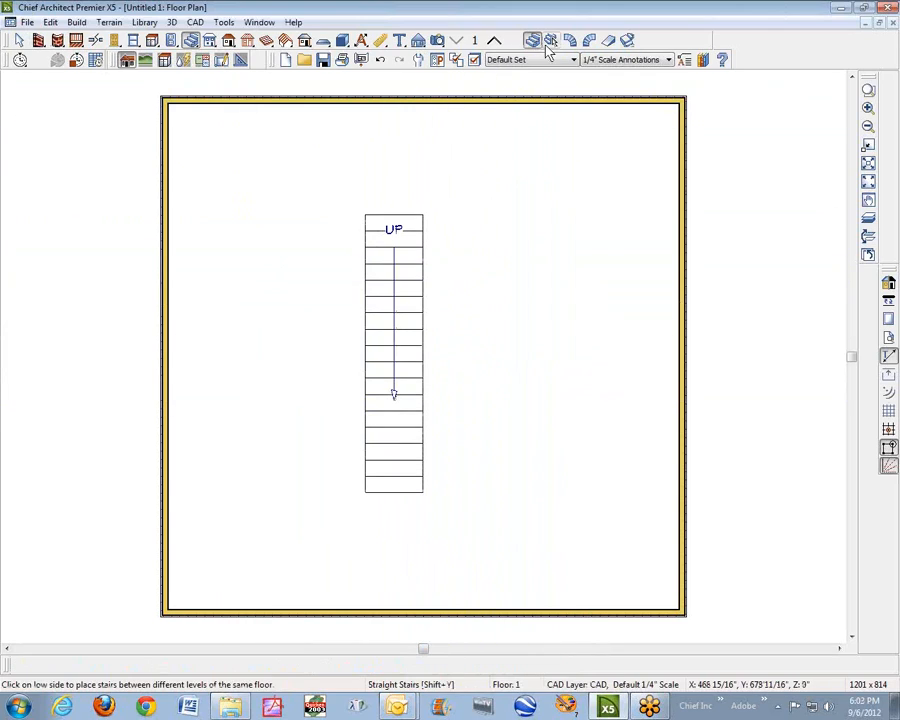
Check the staircase in a cross-section/elevation view taken from beside it, and return to the floor plan
left_click(420, 43)
left_click_drag(450, 257, 289, 264)
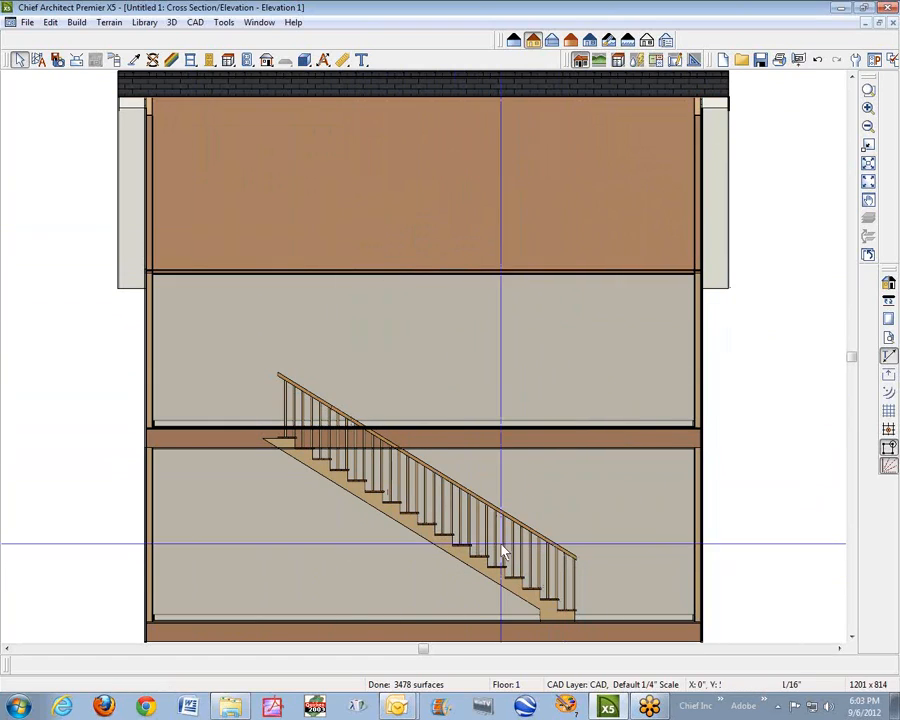
left_click(896, 23)
key("space")
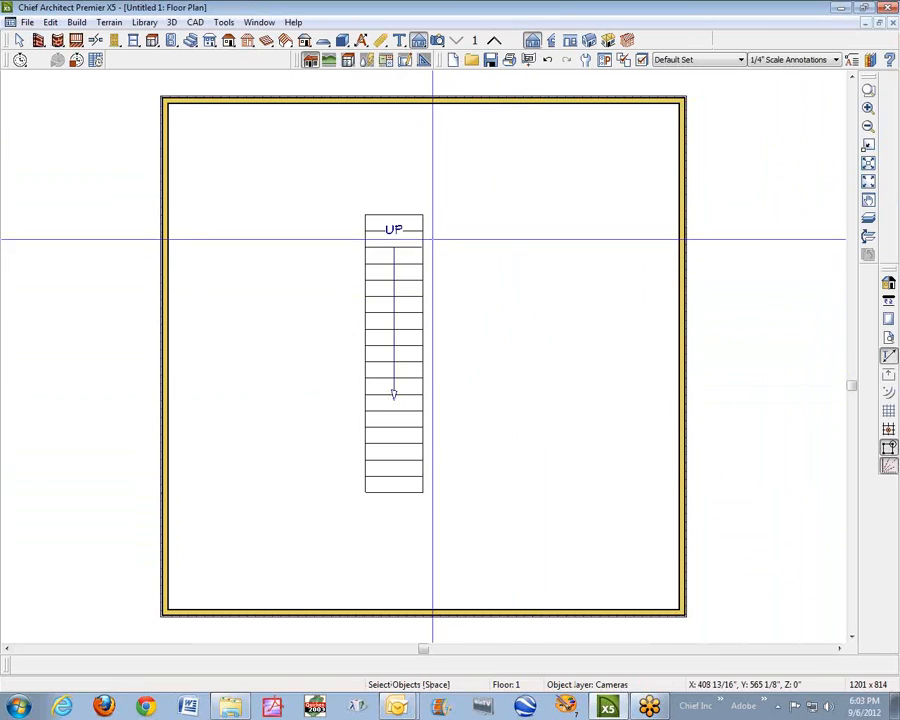
Create an automatic stairwell for the staircase and display floor 2 of the plan
right_click(409, 240)
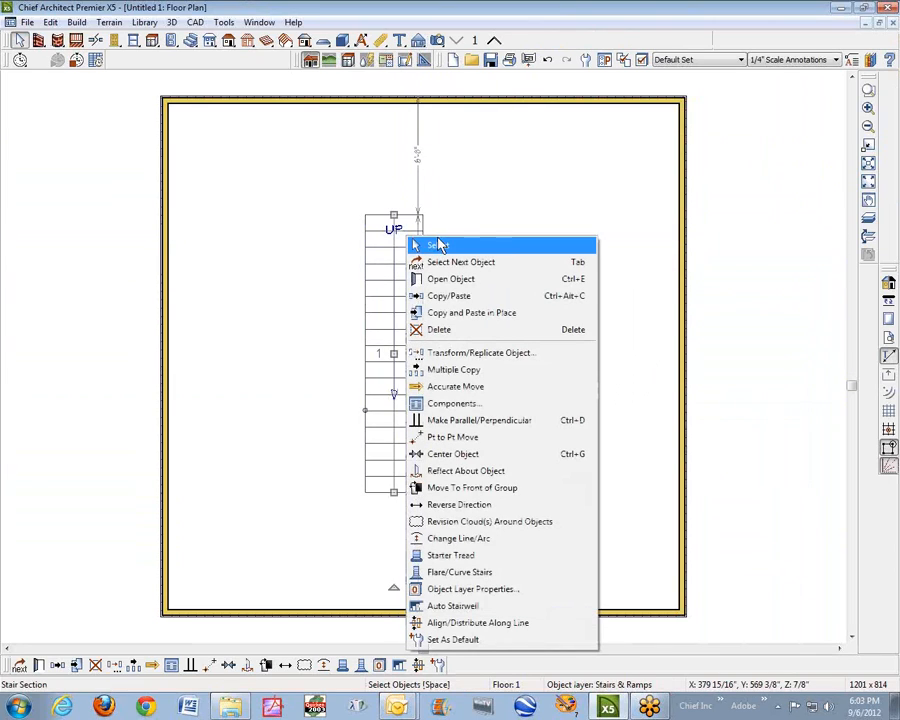
left_click(450, 606)
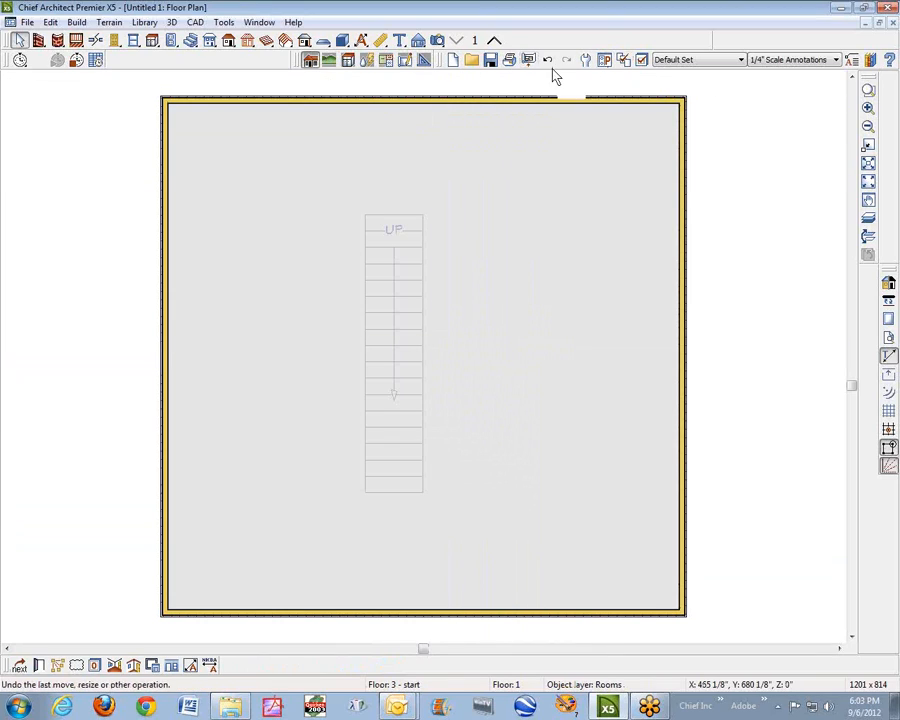
left_click(493, 42)
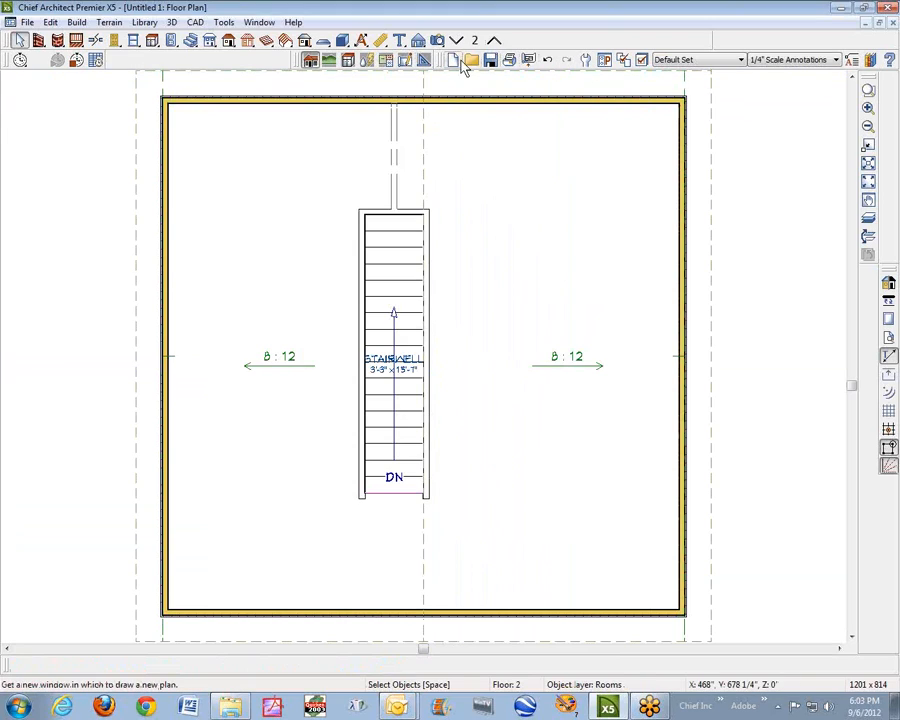
Inspect the floor 2 stairwell opening and its railings in a perspective floor overview, and return to the plan
left_click(437, 40)
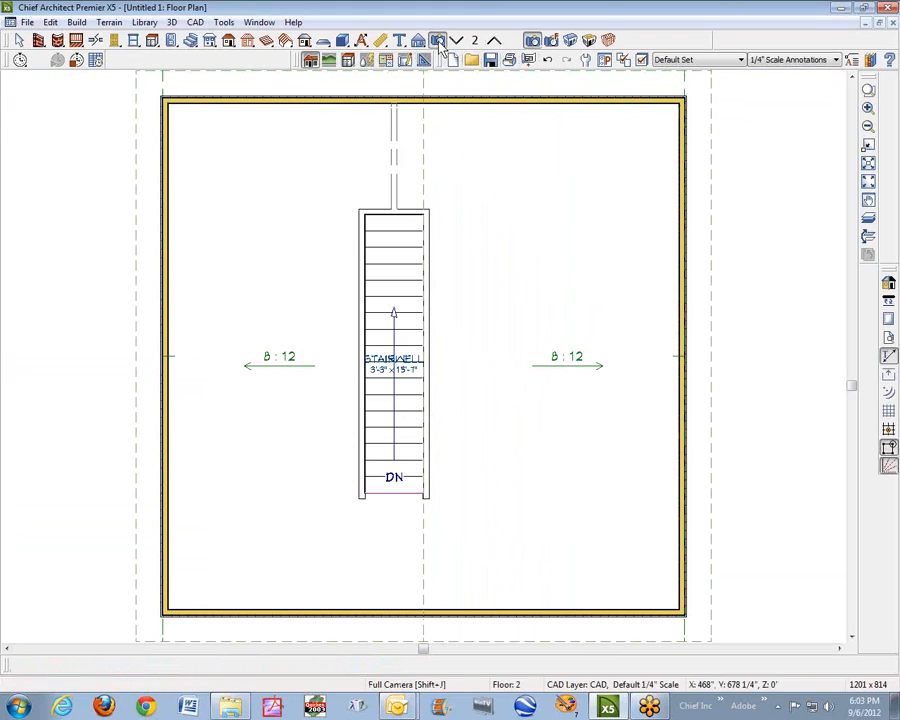
left_click(571, 42)
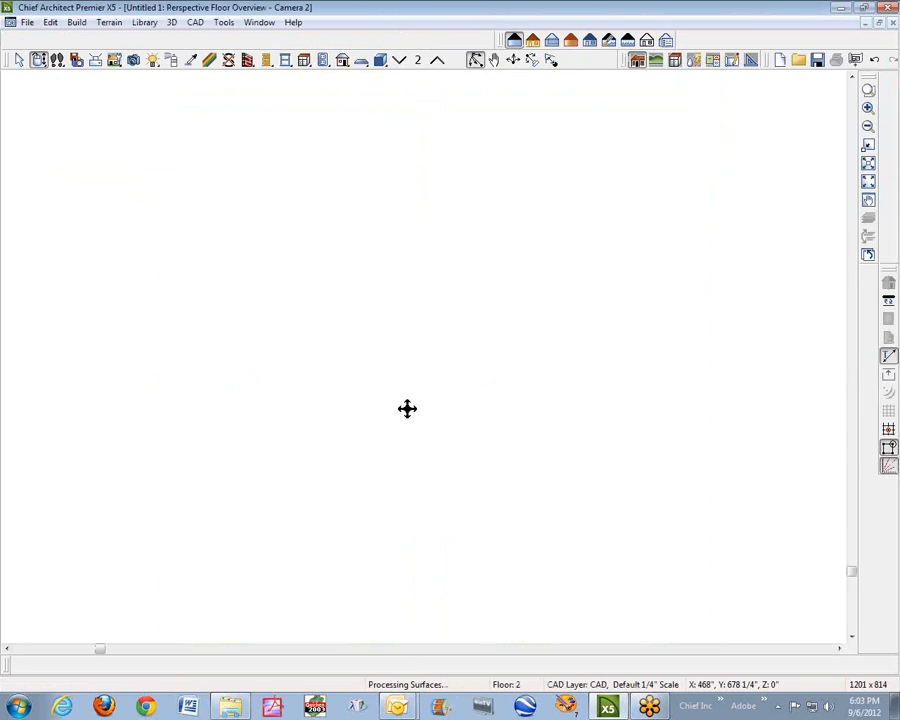
left_click_drag(333, 426, 466, 460)
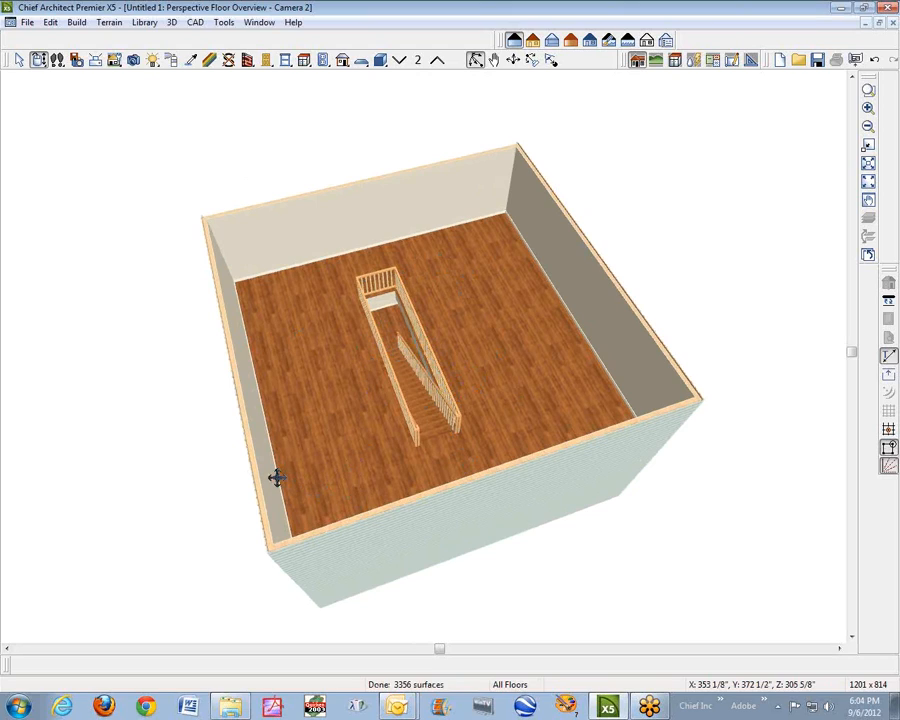
left_click_drag(409, 445, 455, 445)
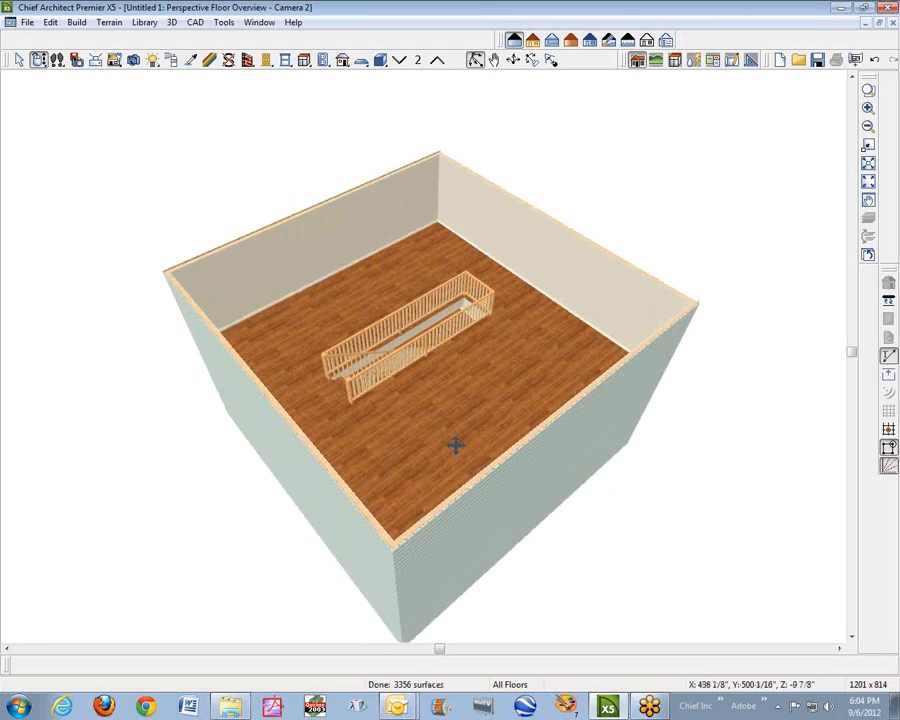
left_click(893, 22)
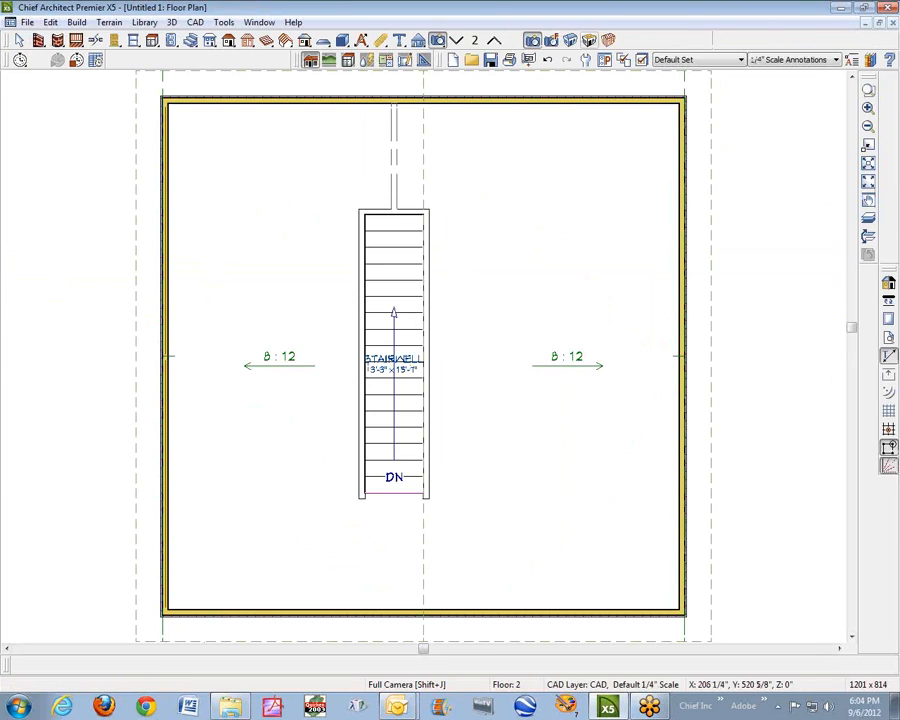
key("space")
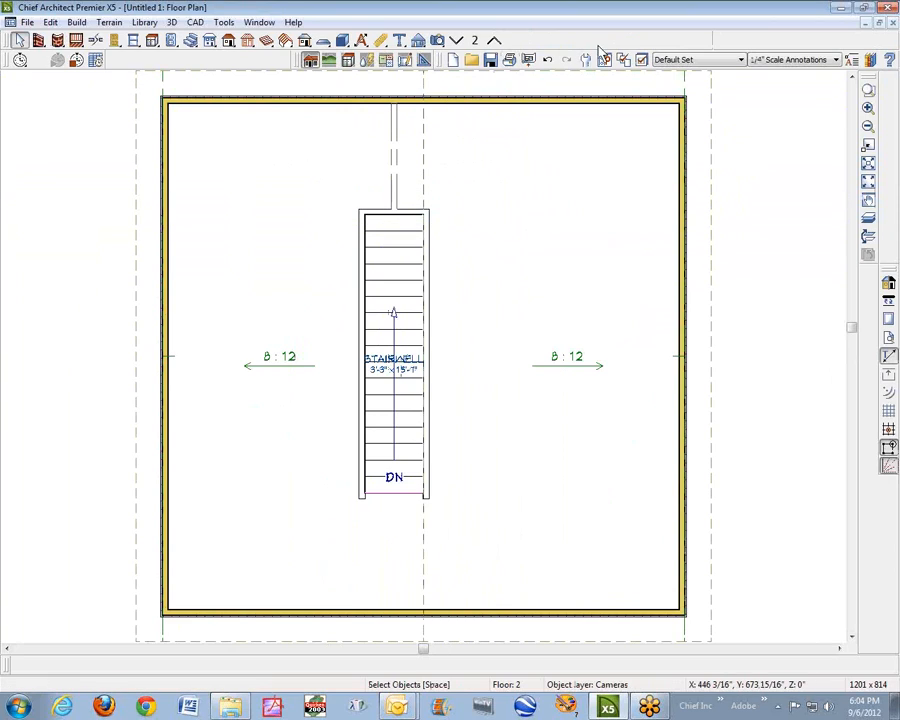
Create a full camera view on floor 2 looking from an upper corner of the room across the stairwell
left_click(437, 40)
left_click_drag(625, 135, 522, 234)
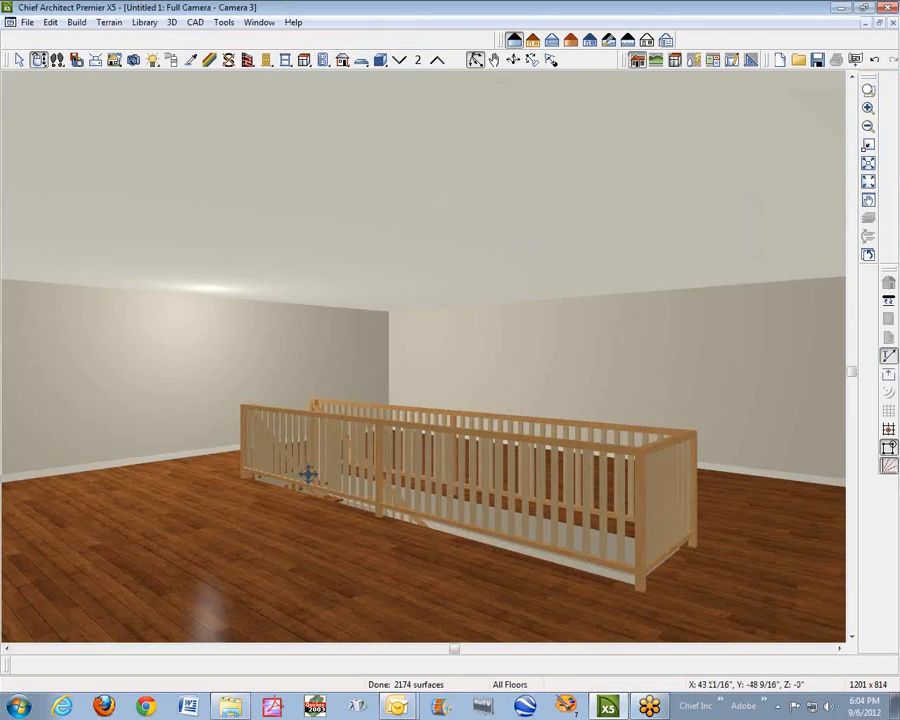
left_click(312, 478)
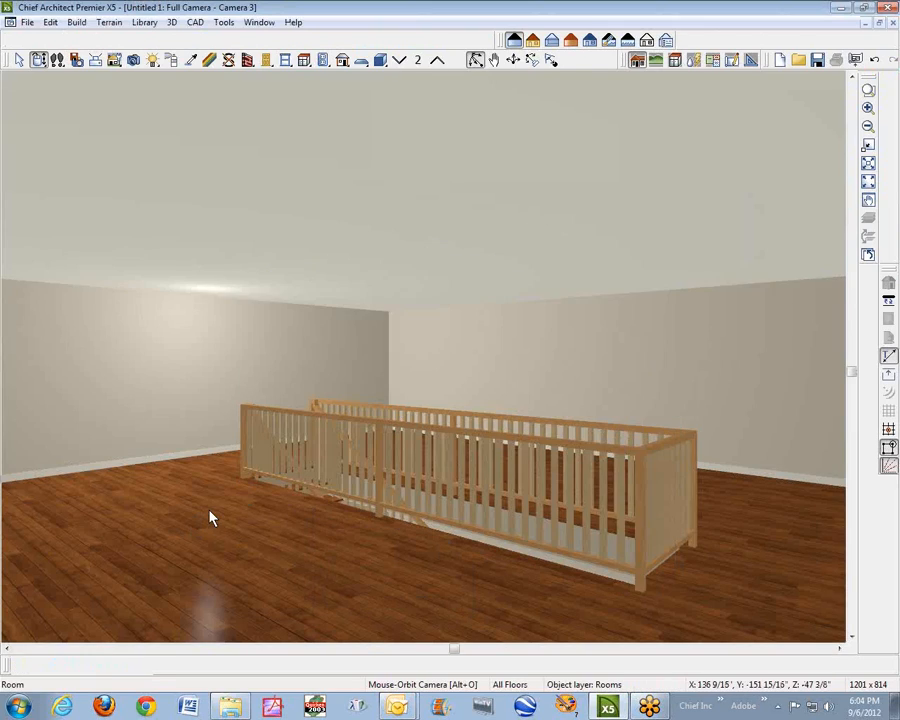
Turn off the ceiling over the main floor 2 room in its structure settings
right_click(211, 518)
left_click(236, 550)
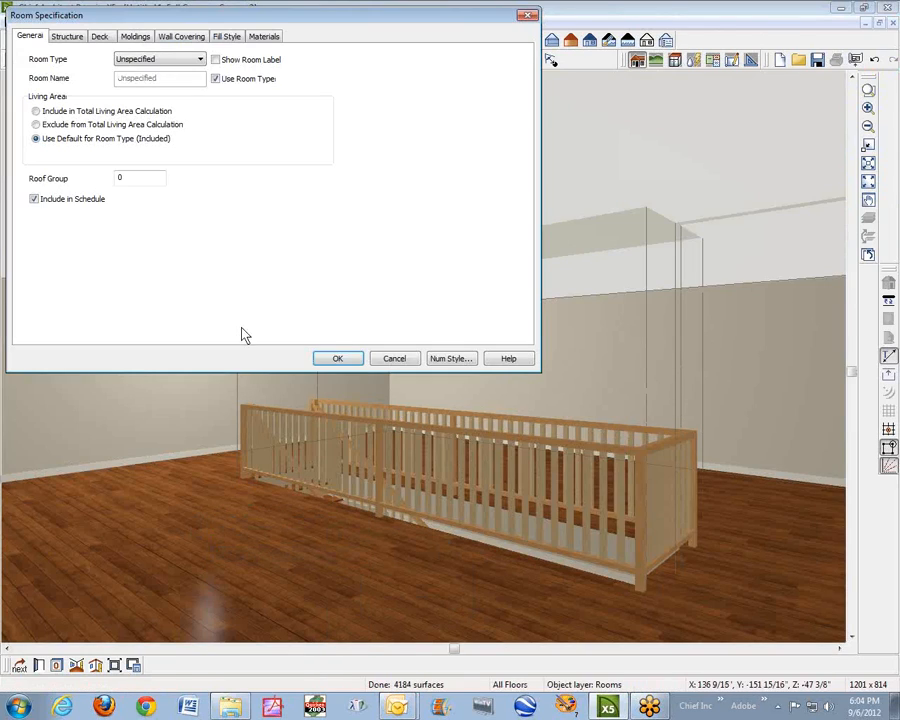
left_click(70, 37)
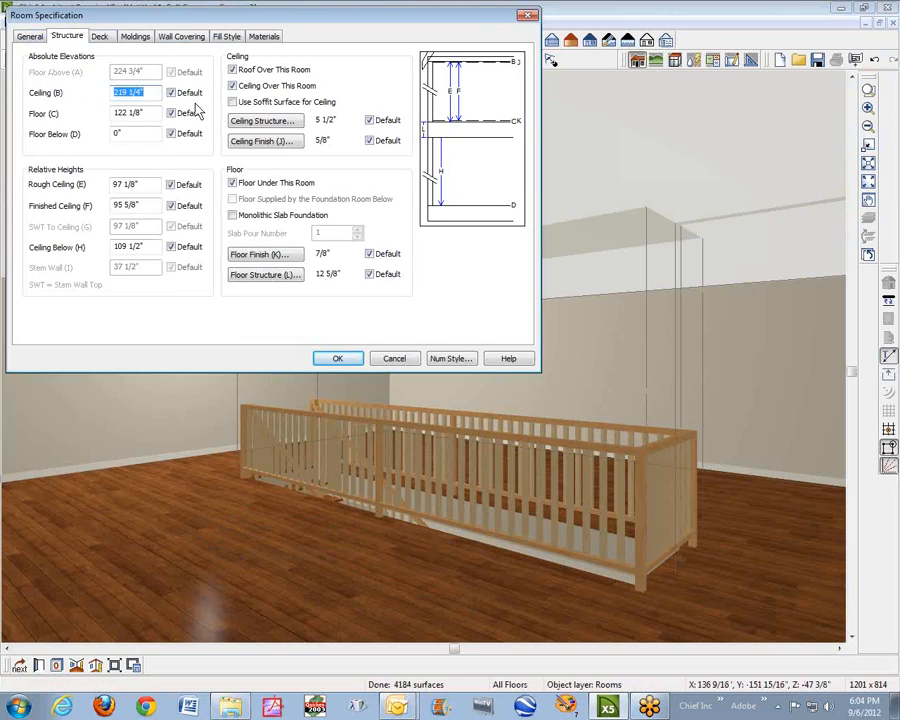
left_click(335, 357)
key("space")
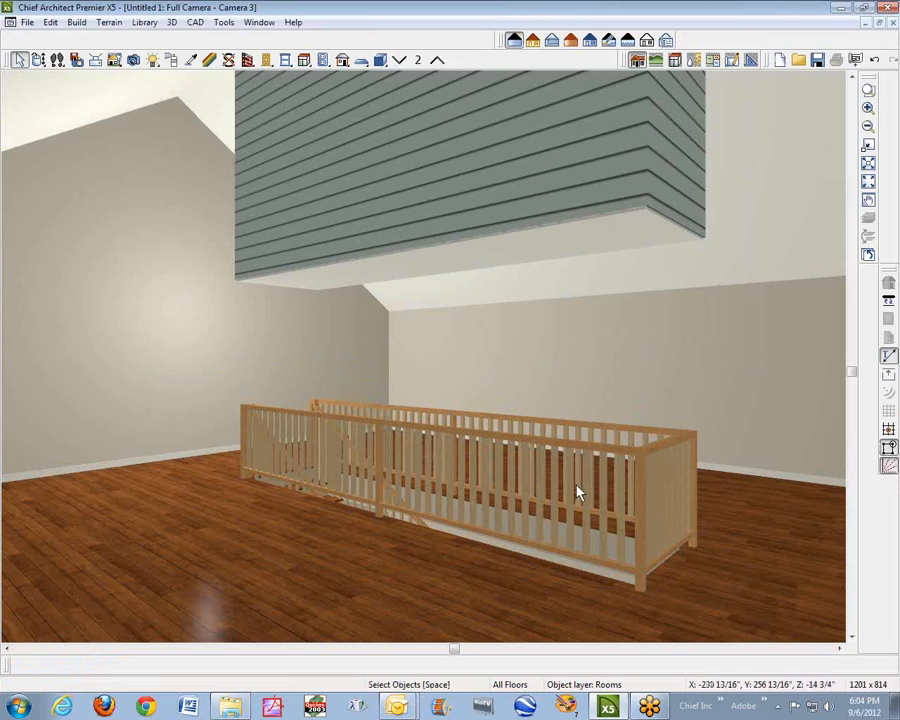
Turn off the ceiling over the stairwell room in its structure settings
right_click(585, 570)
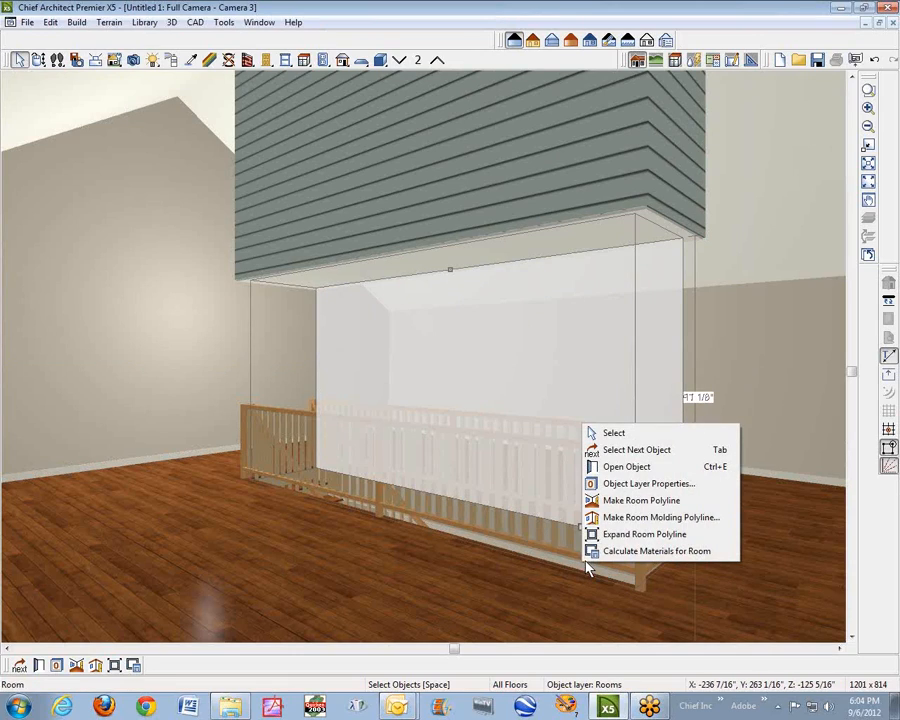
left_click(660, 468)
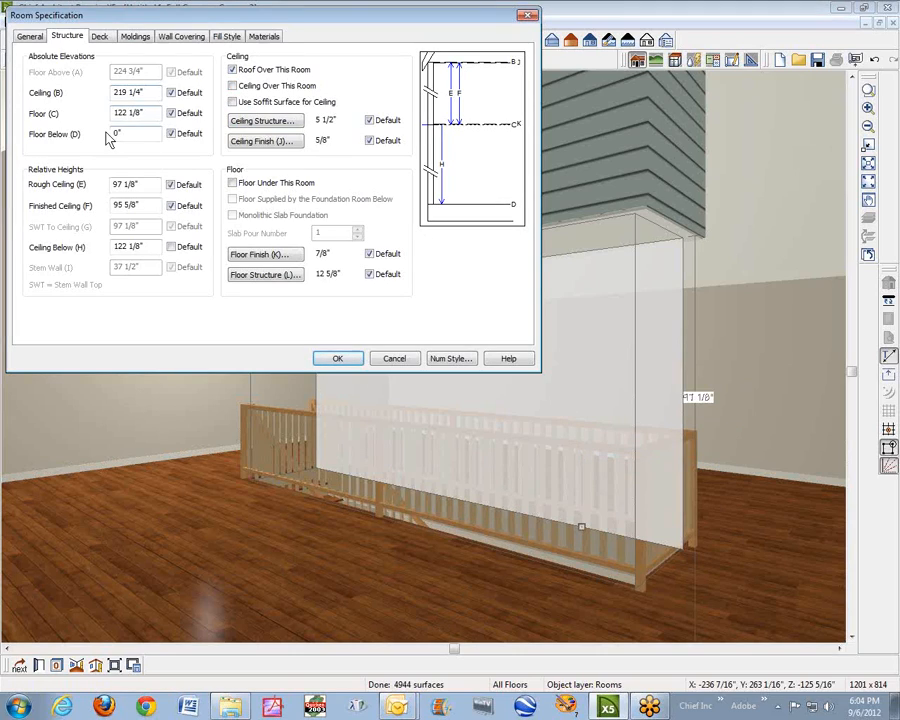
left_click(336, 359)
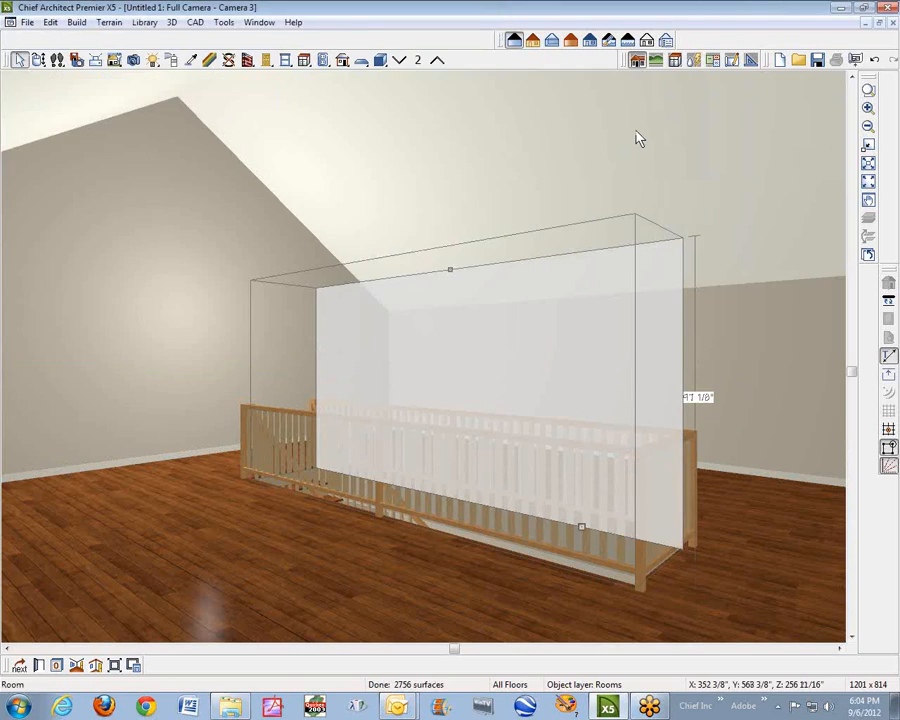
key("Escape")
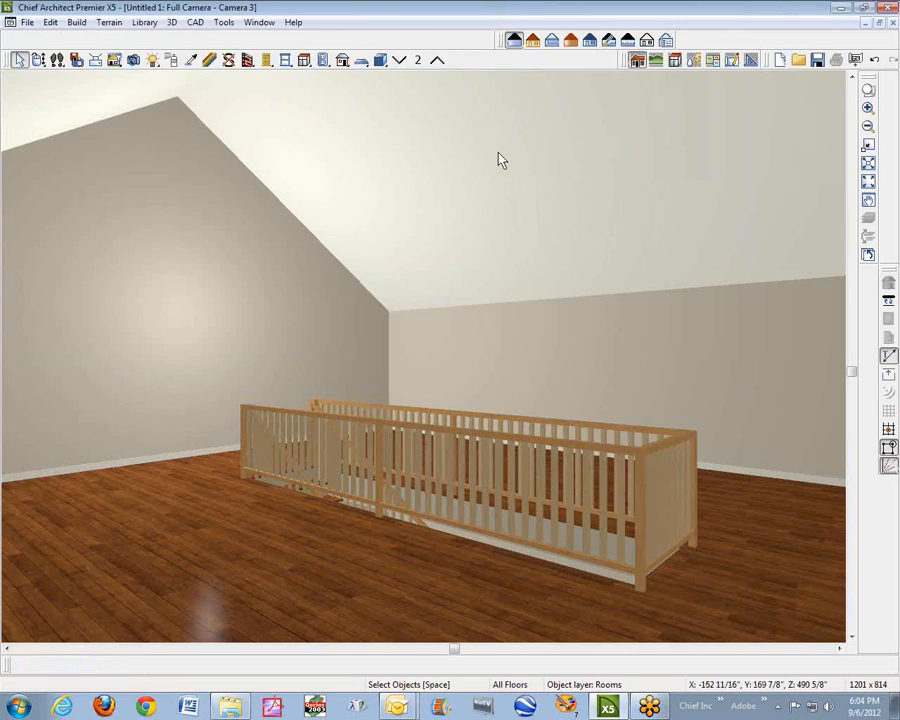
Arrange the camera view and the floor plan windows side by side, and fit the whole plan in its window
left_click(880, 22)
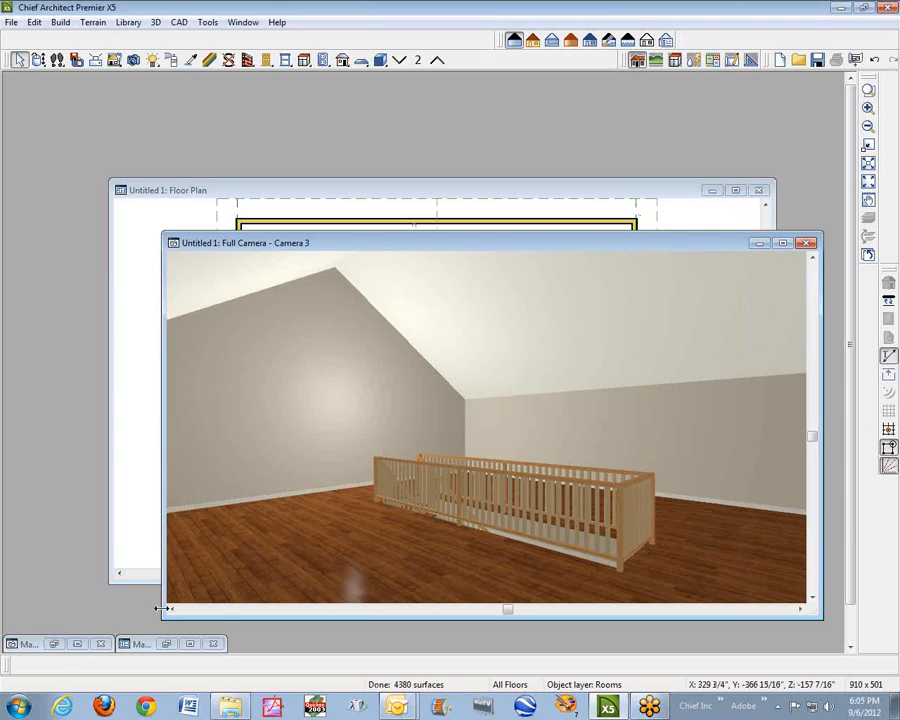
left_click_drag(490, 248, 344, 104)
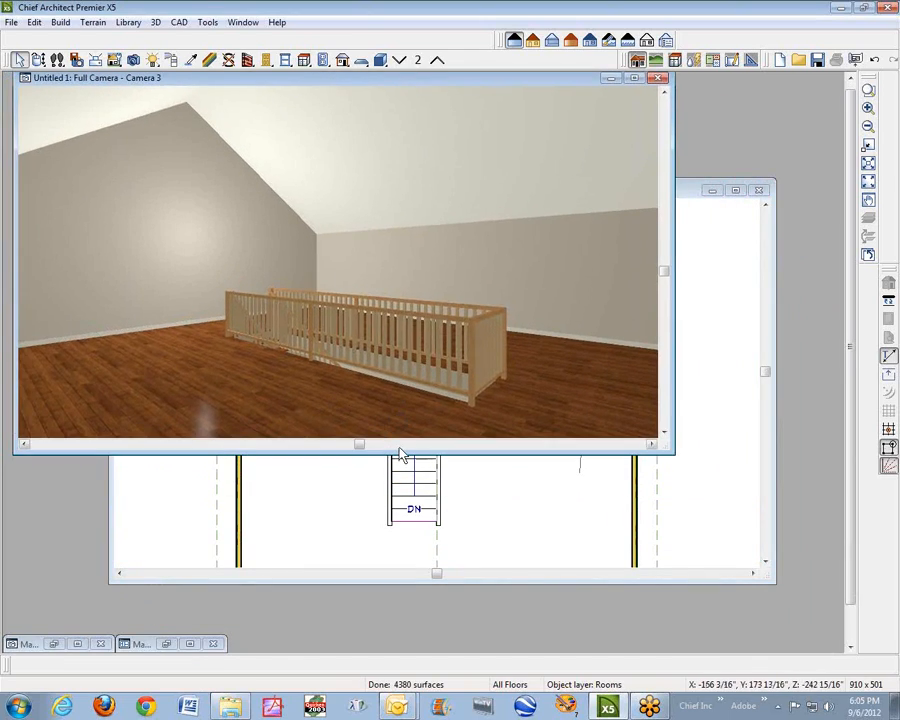
left_click_drag(397, 455, 306, 641)
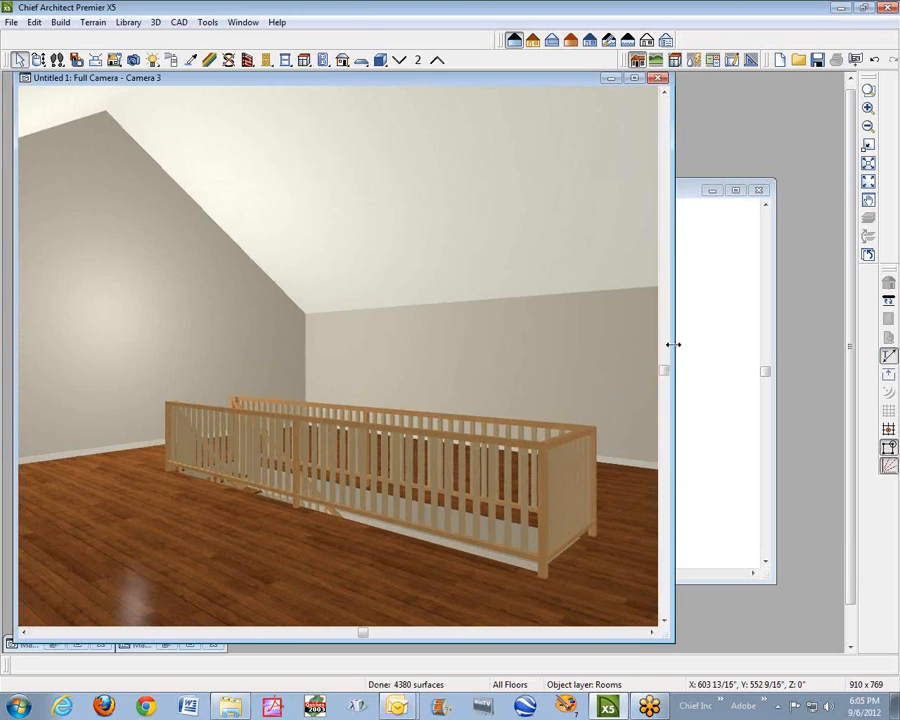
left_click_drag(670, 346, 420, 367)
left_click_drag(602, 191, 673, 93)
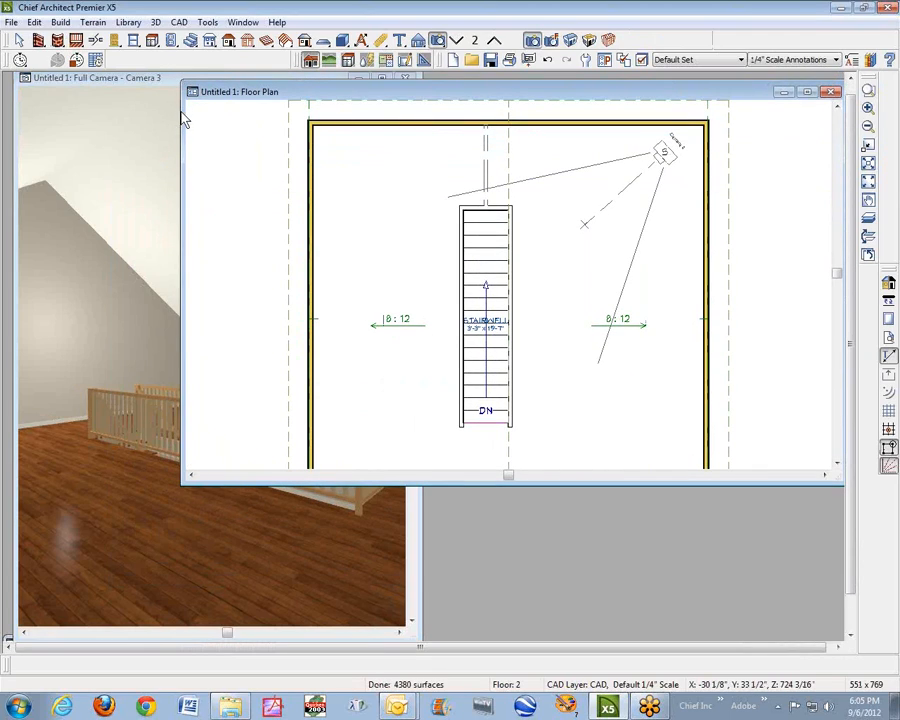
left_click_drag(182, 117, 436, 116)
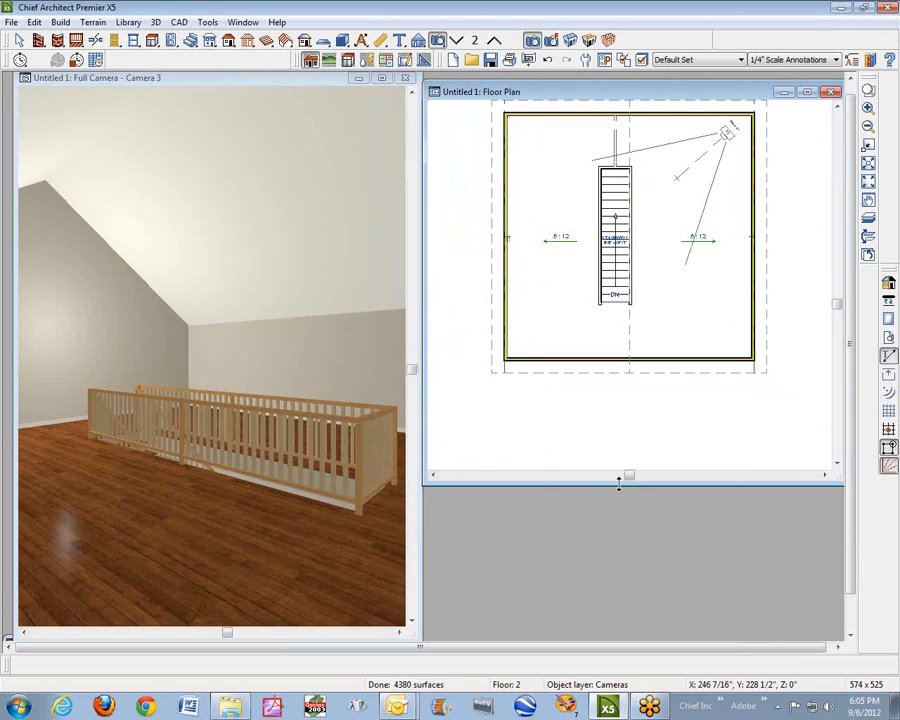
left_click_drag(620, 484, 576, 648)
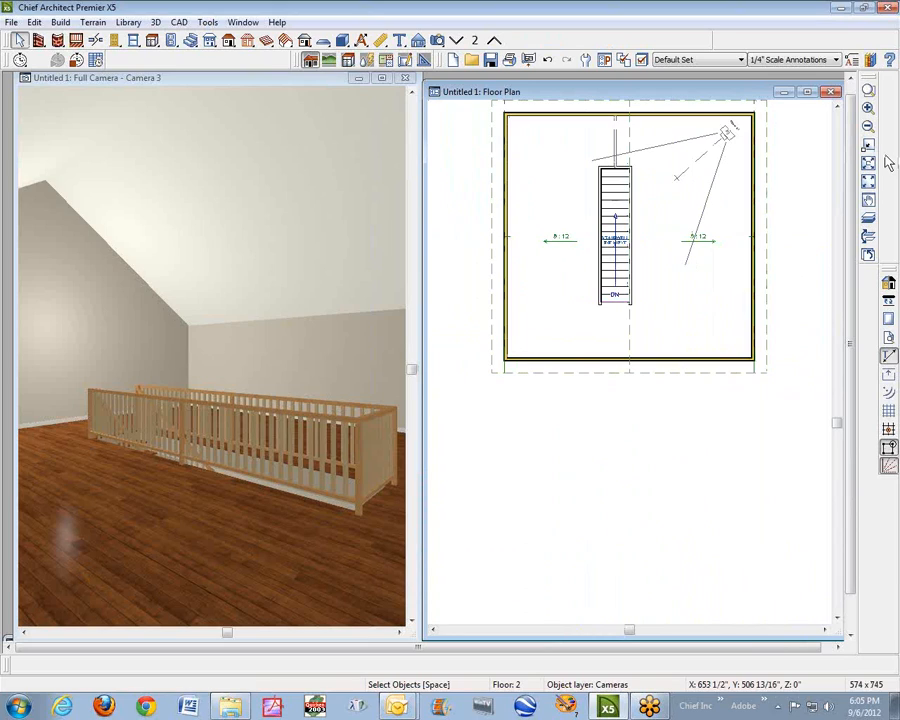
left_click(868, 181)
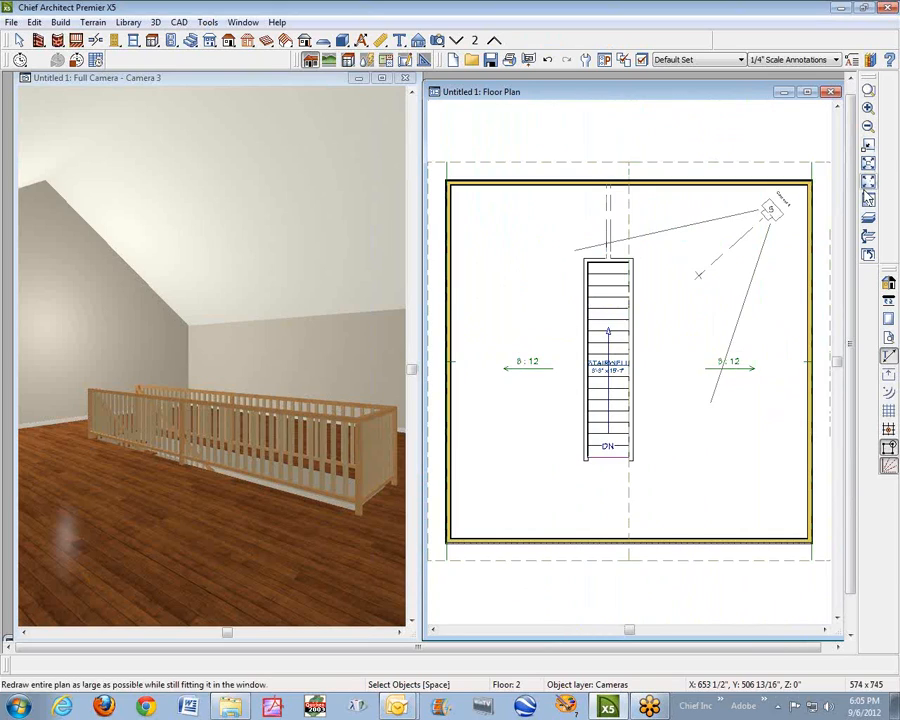
Change the rail style of the floor 2 railings around the stairwell to Solid
left_click(639, 377)
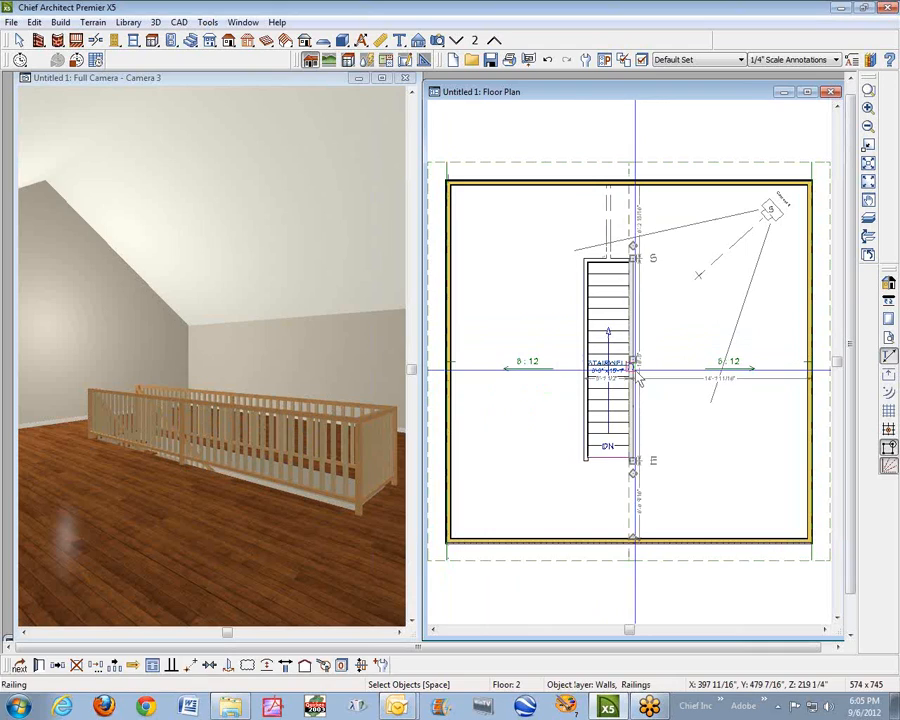
left_click(613, 259, "shift")
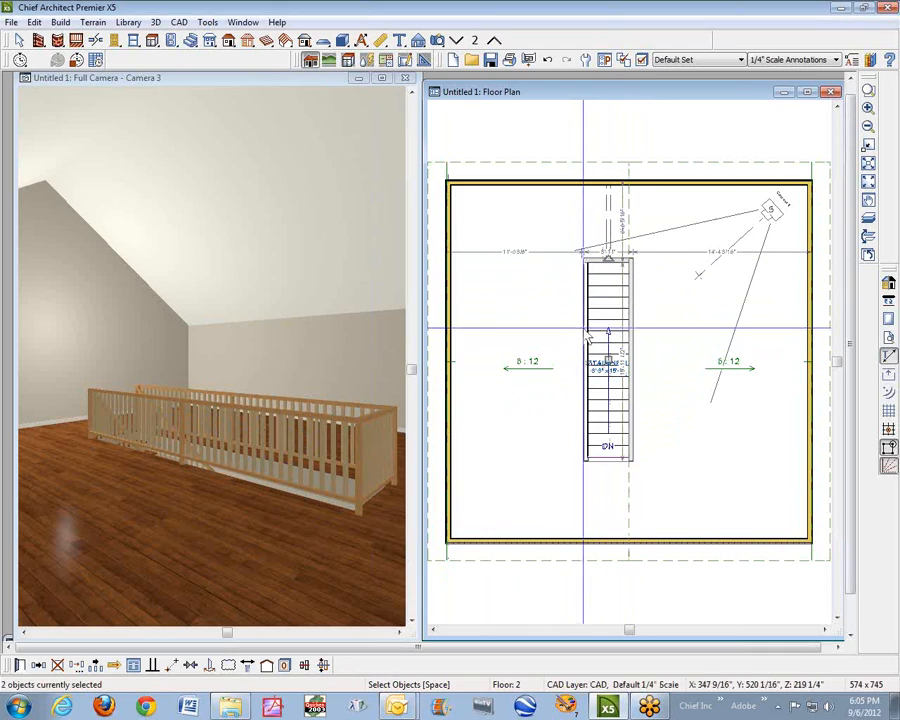
left_click(337, 432)
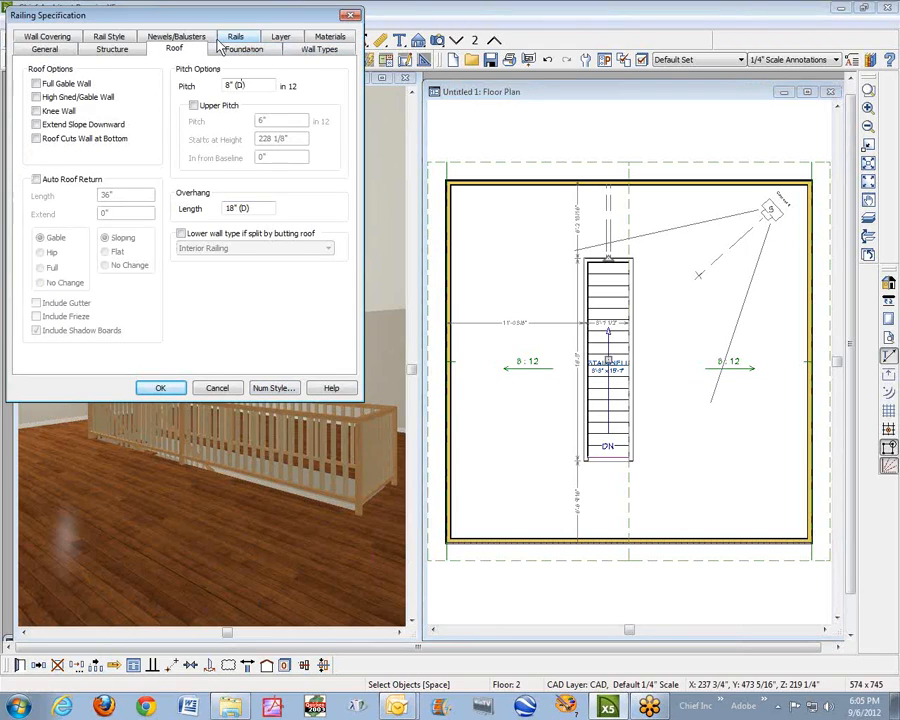
left_click(102, 40)
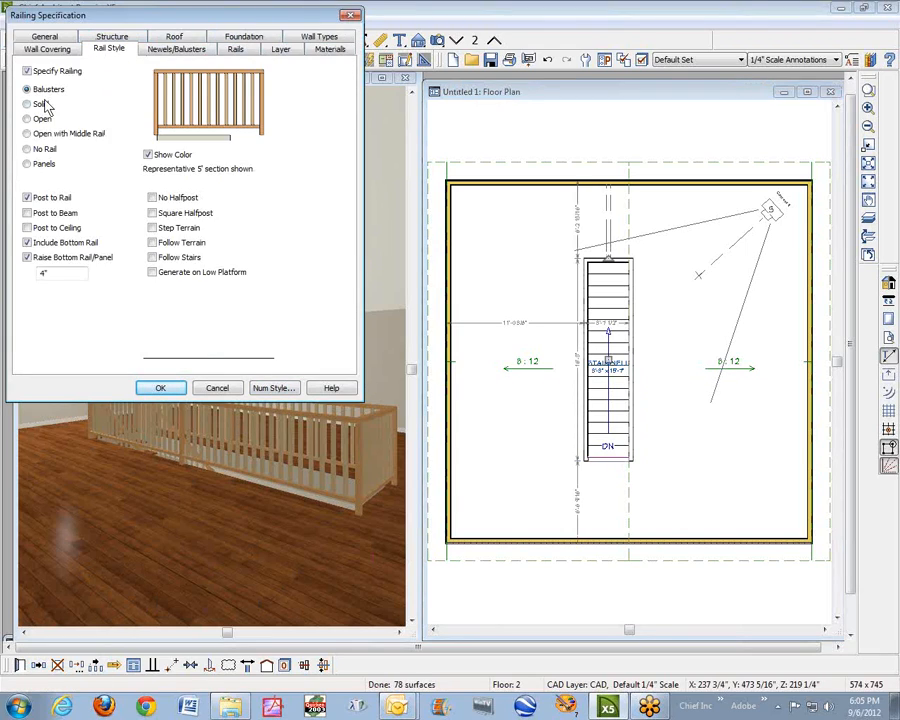
left_click(27, 105)
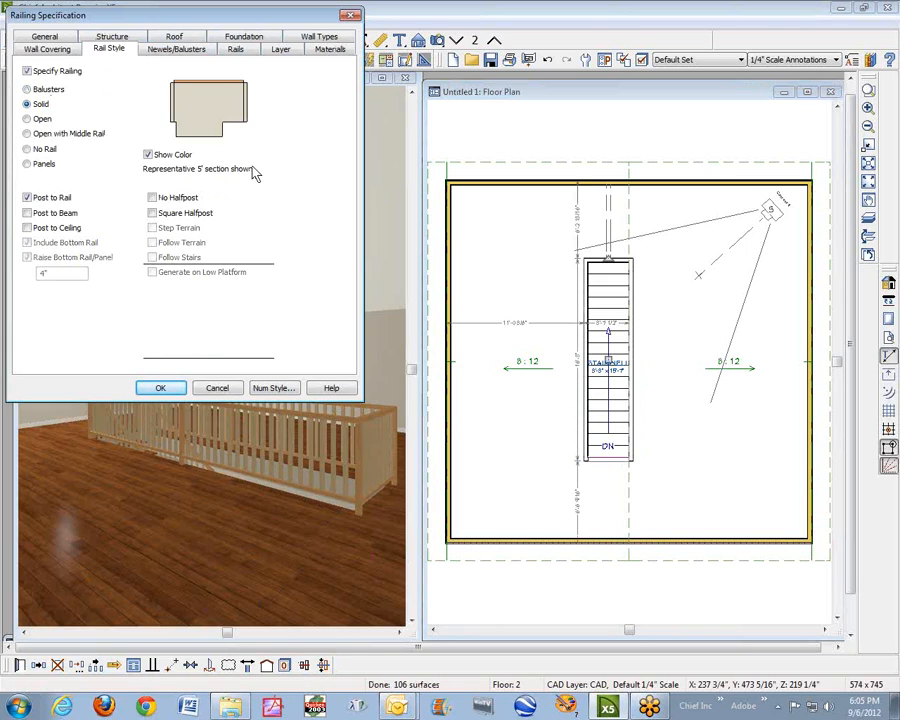
left_click(166, 388)
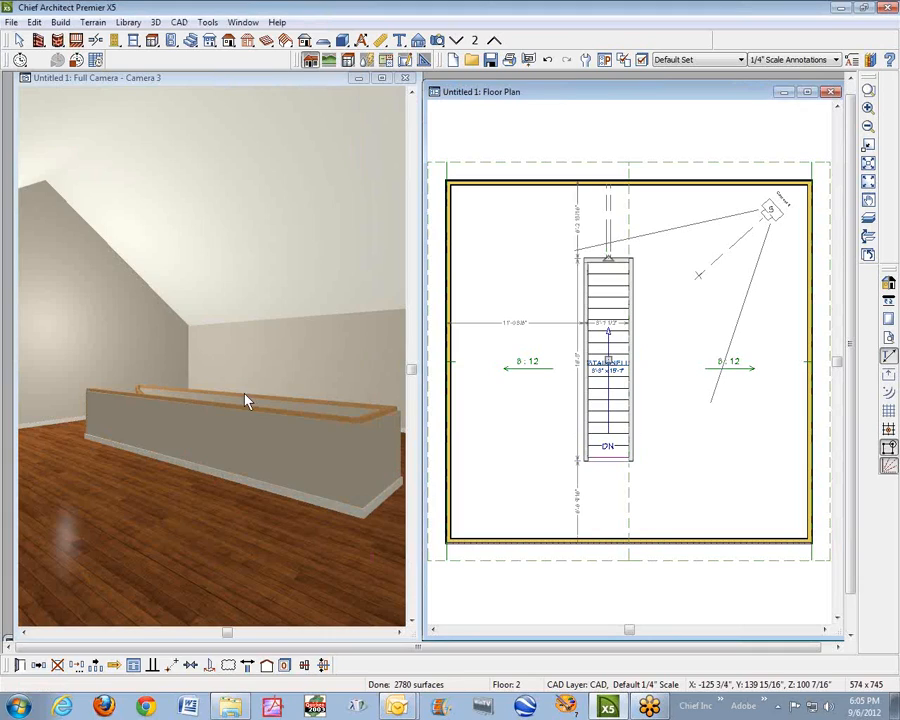
key("space")
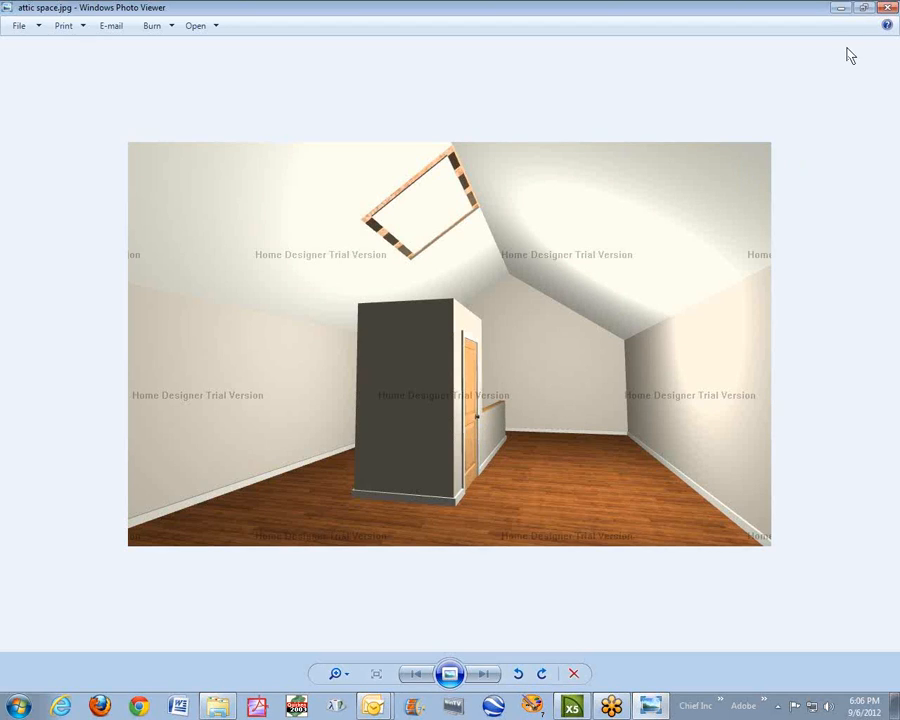
Close the attic space.jpg reference picture and inspect the invisible wall between the stairwell's upper end and the exterior wall
left_click(888, 9)
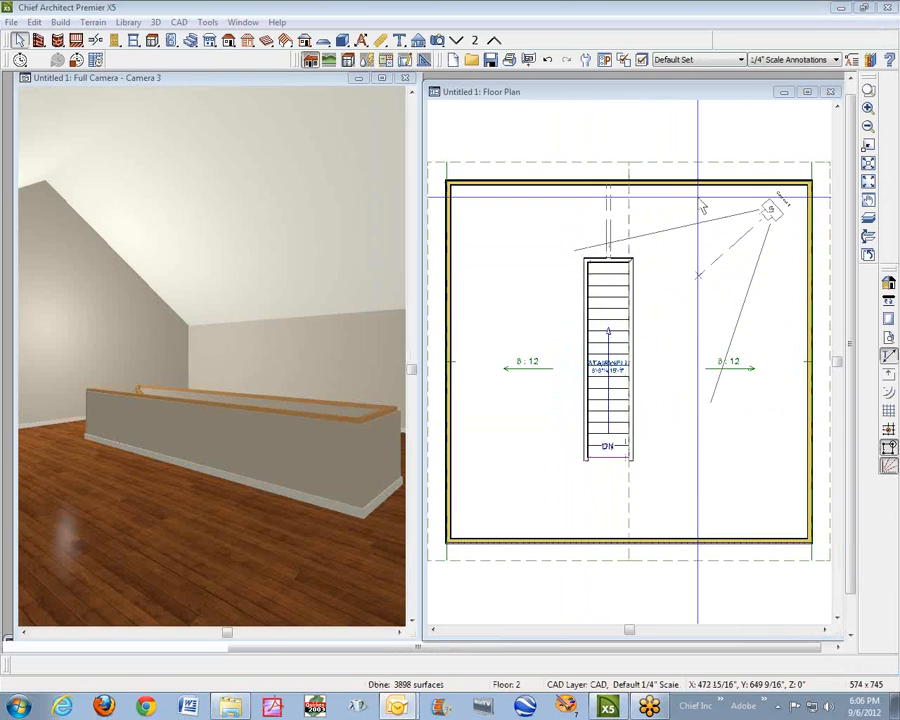
left_click(868, 100)
left_click_drag(444, 166, 746, 322)
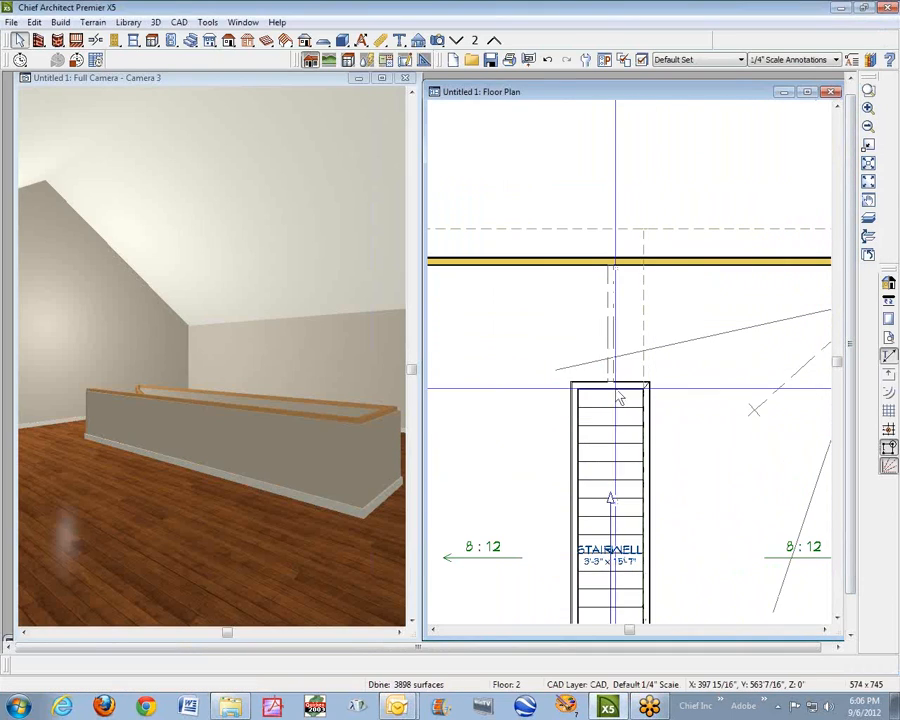
left_click(617, 345)
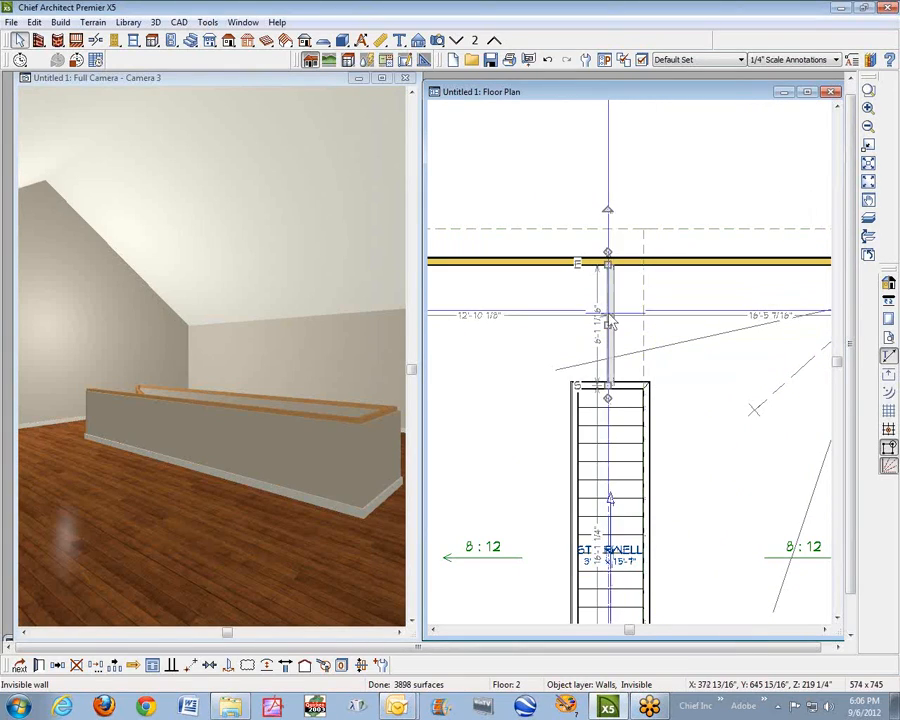
left_click(718, 400)
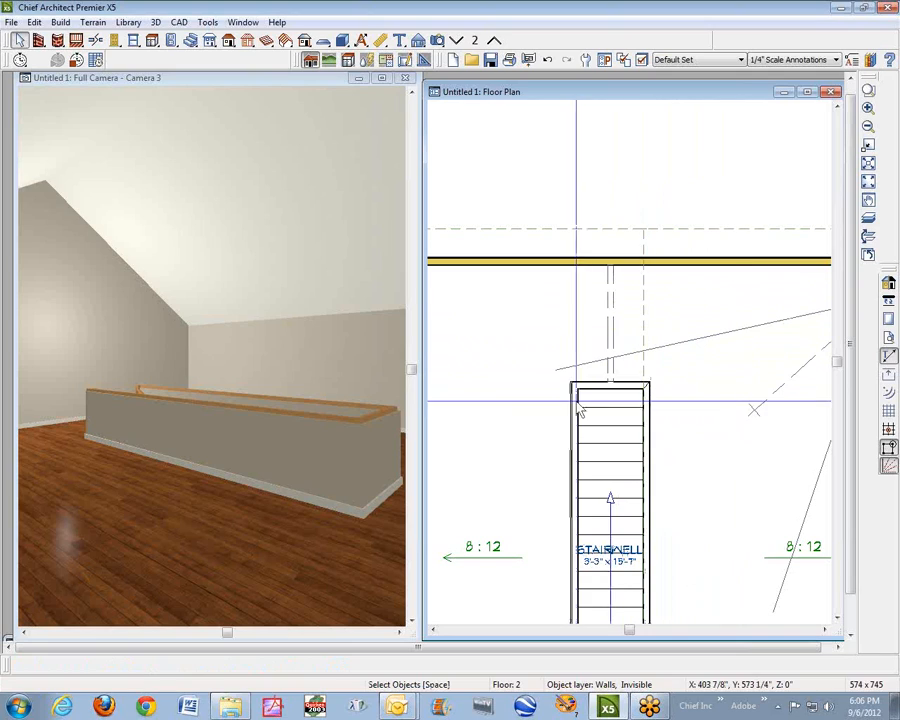
right_click(600, 310)
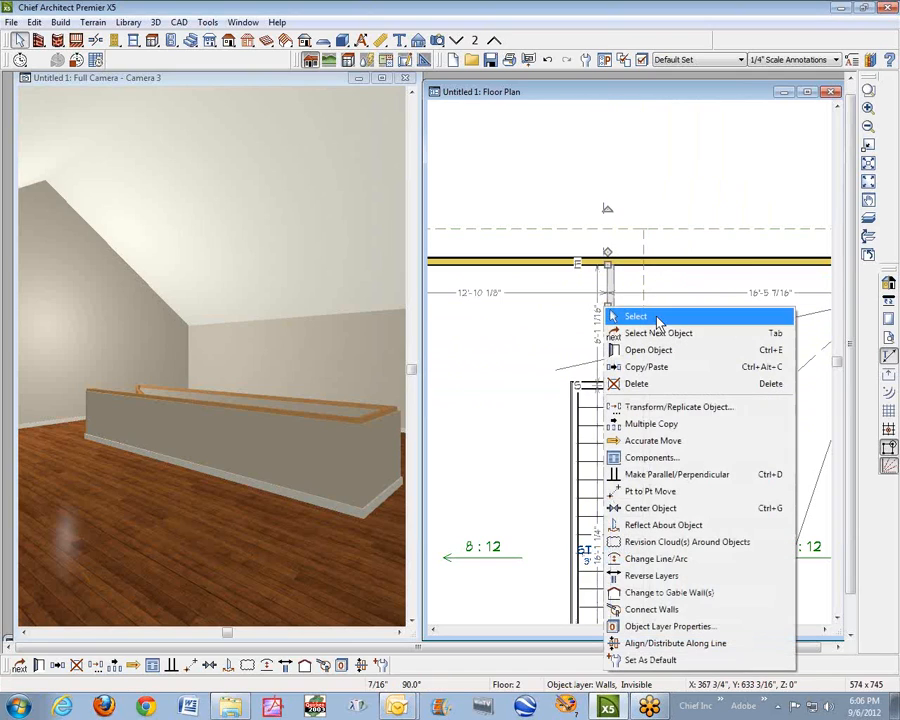
left_click(646, 232)
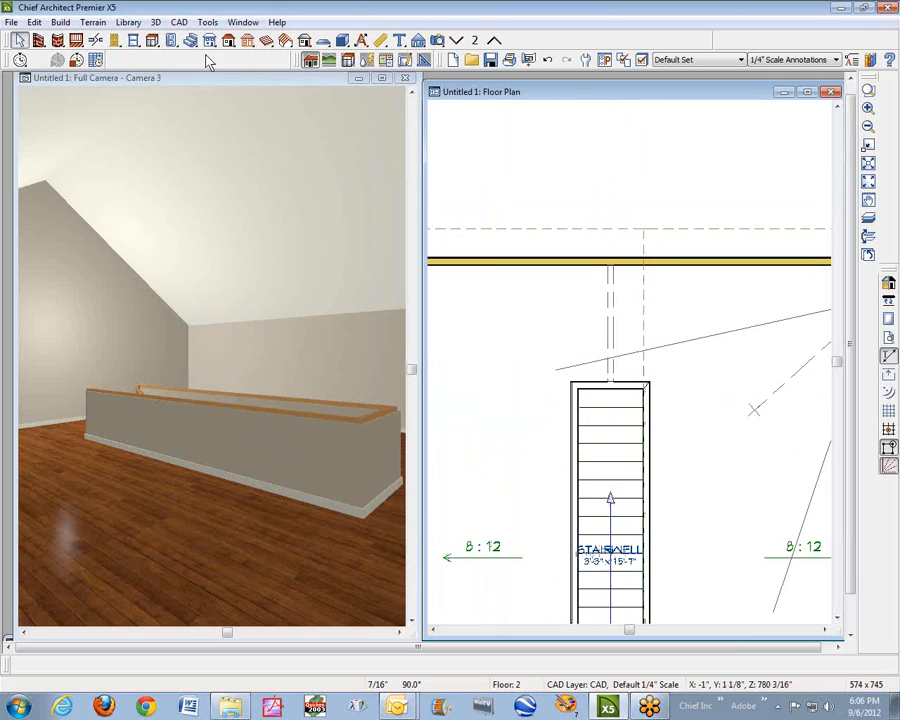
Draw two straight interior walls from the upper exterior wall down beside the stairwell and across to its upper-right corner
left_click_drag(498, 80, 488, 75)
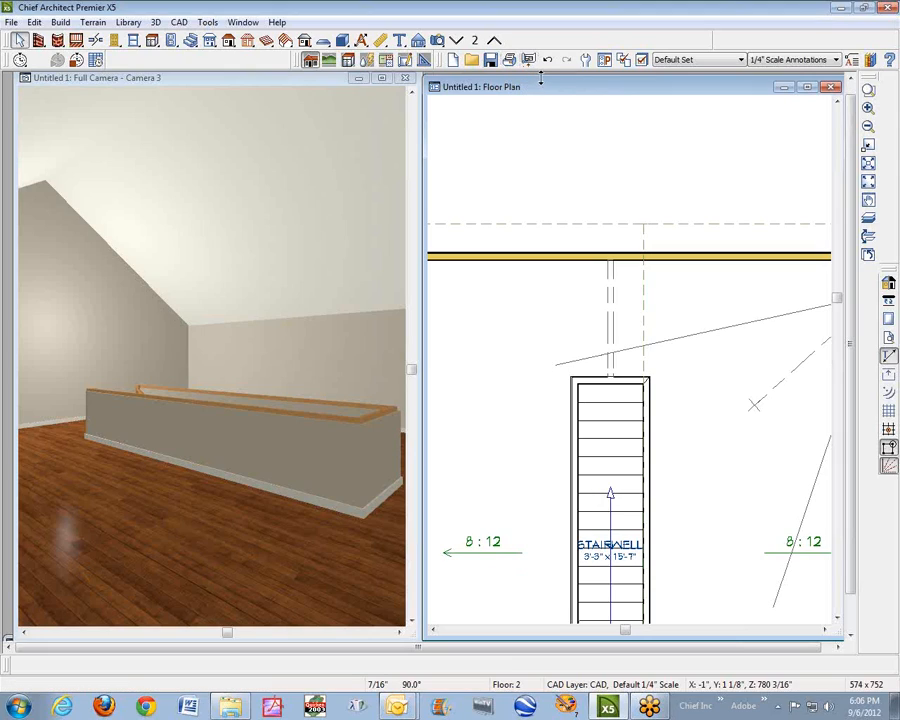
left_click_drag(541, 78, 547, 70)
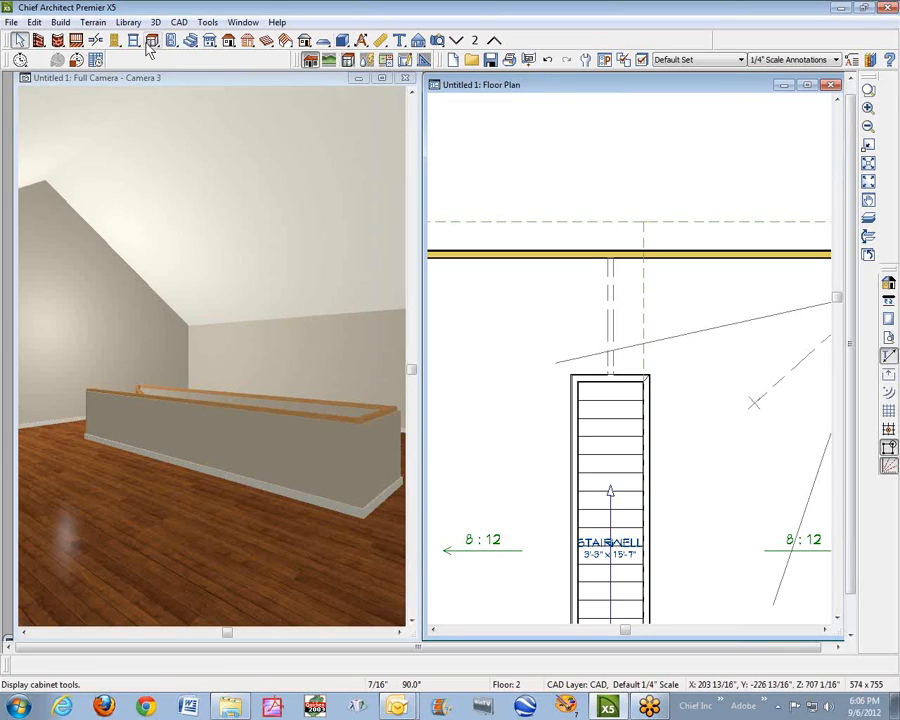
left_click(38, 42)
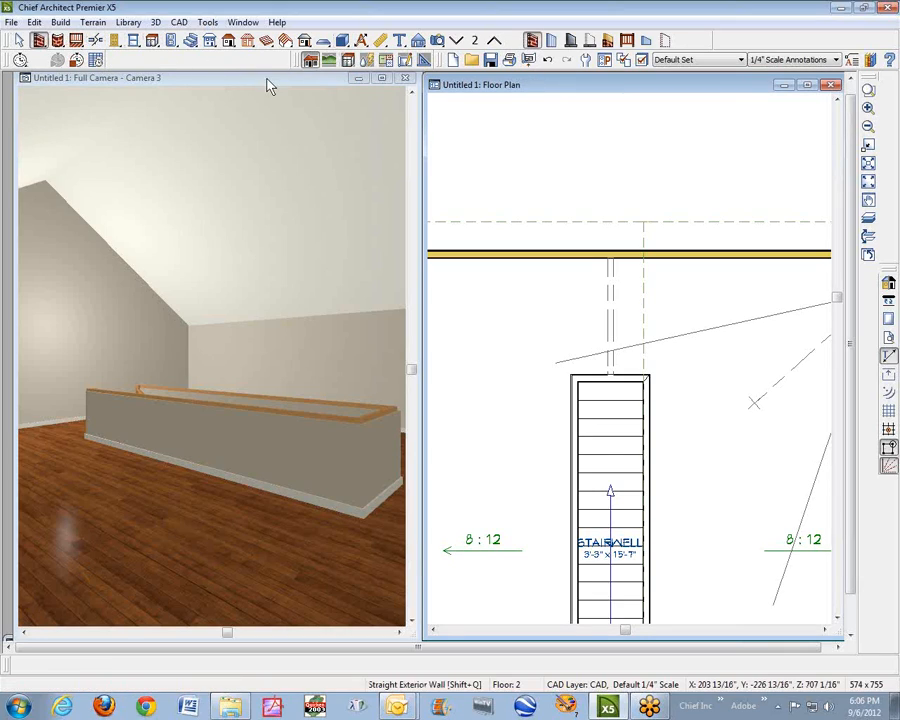
left_click(552, 42)
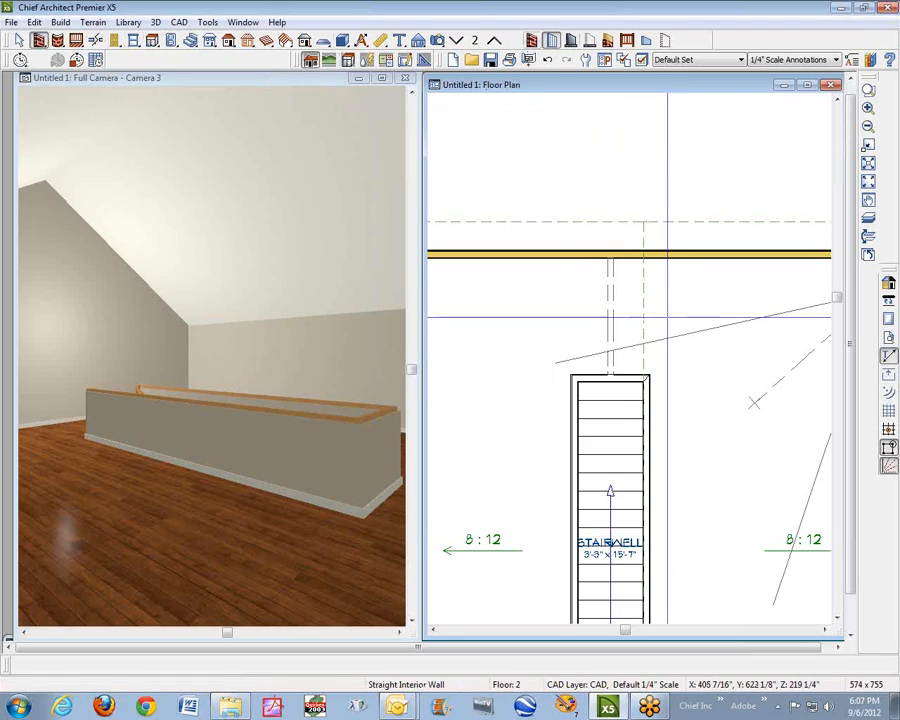
mouse_move(690, 254)
left_mouse_down()
mouse_move(692, 374)
mouse_move(647, 374)
left_mouse_up()
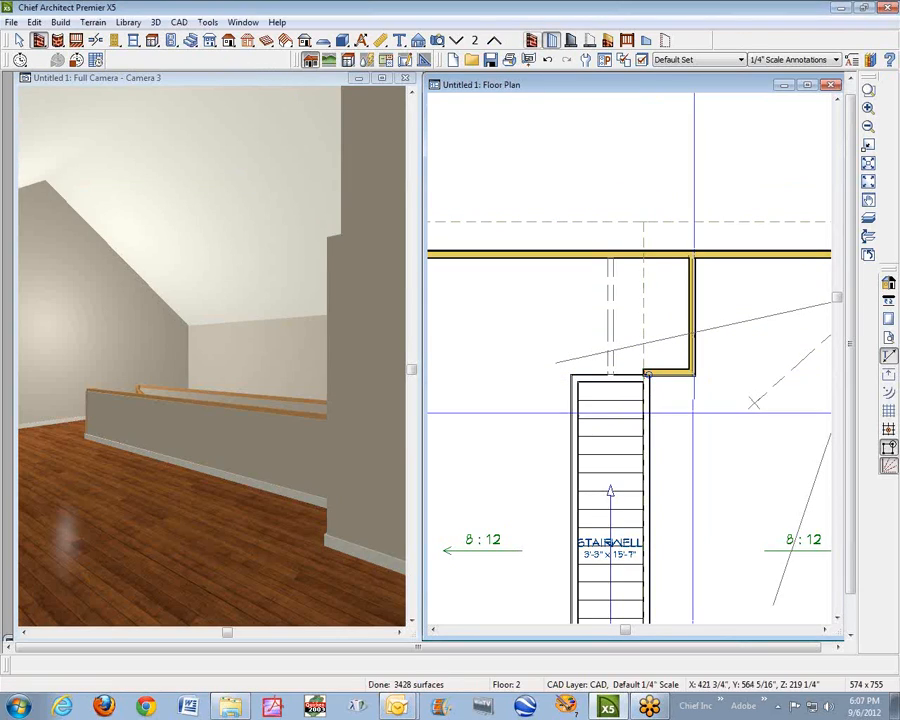
Delete the railing across the stairwell's upper end and the invisible wall linking it to the exterior wall
key("space")
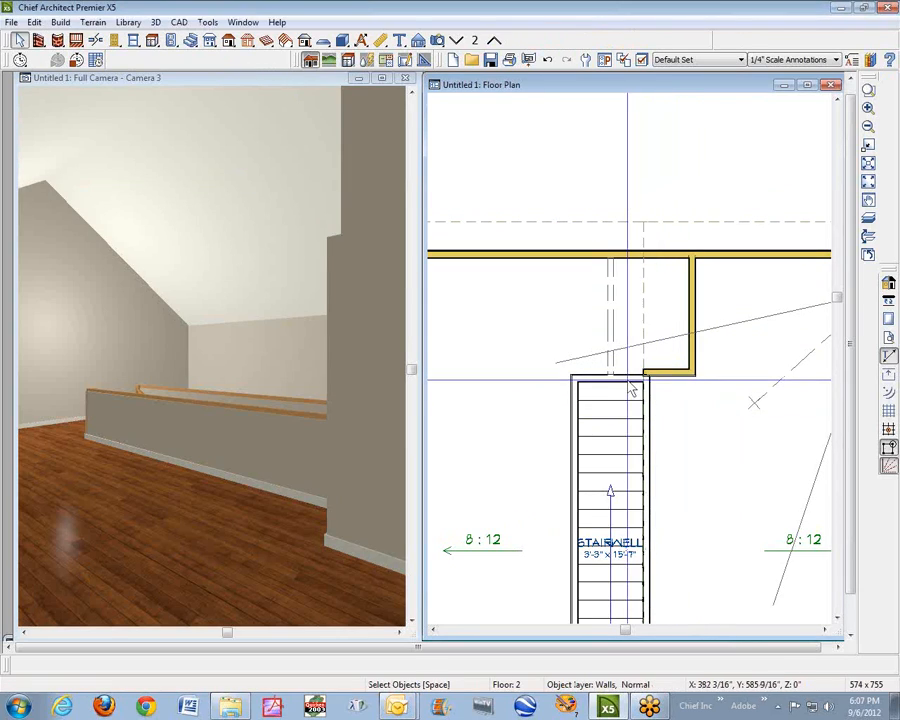
left_click(632, 388)
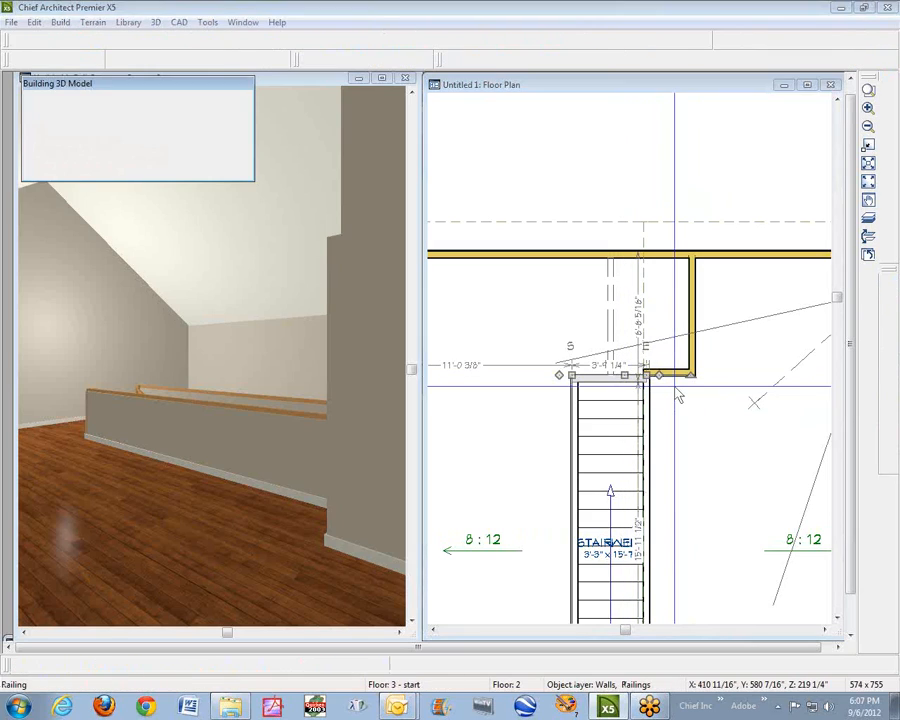
left_click(611, 323)
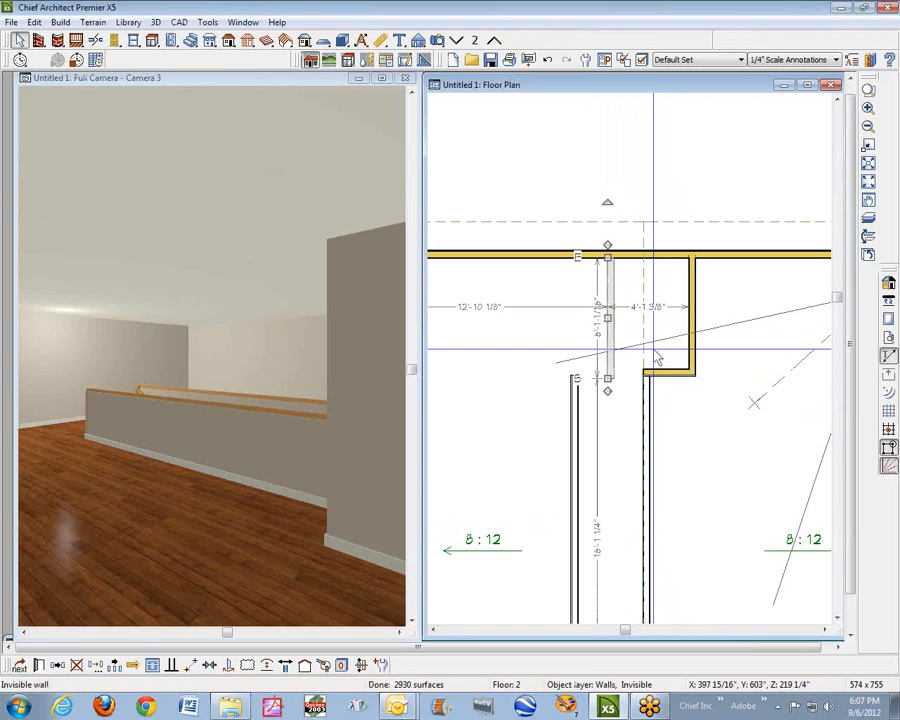
key("Delete")
Extend the short interior wall across the stairwell to about 7'-9" long, and draw a wall from its end to the exterior wall
left_click(648, 375)
left_click_drag(648, 375, 540, 375)
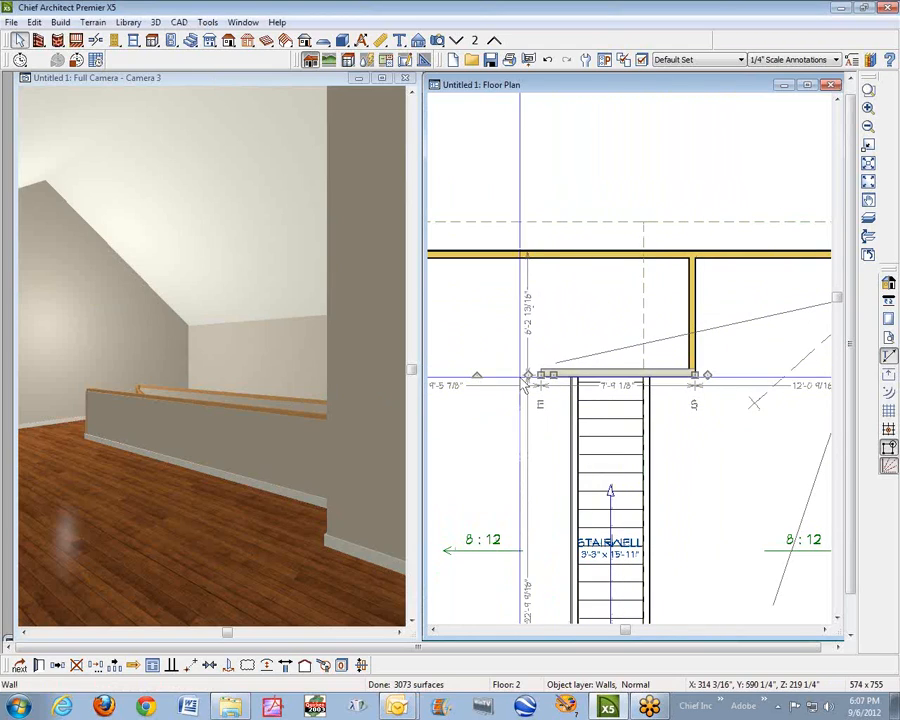
left_click_drag(527, 376, 511, 261)
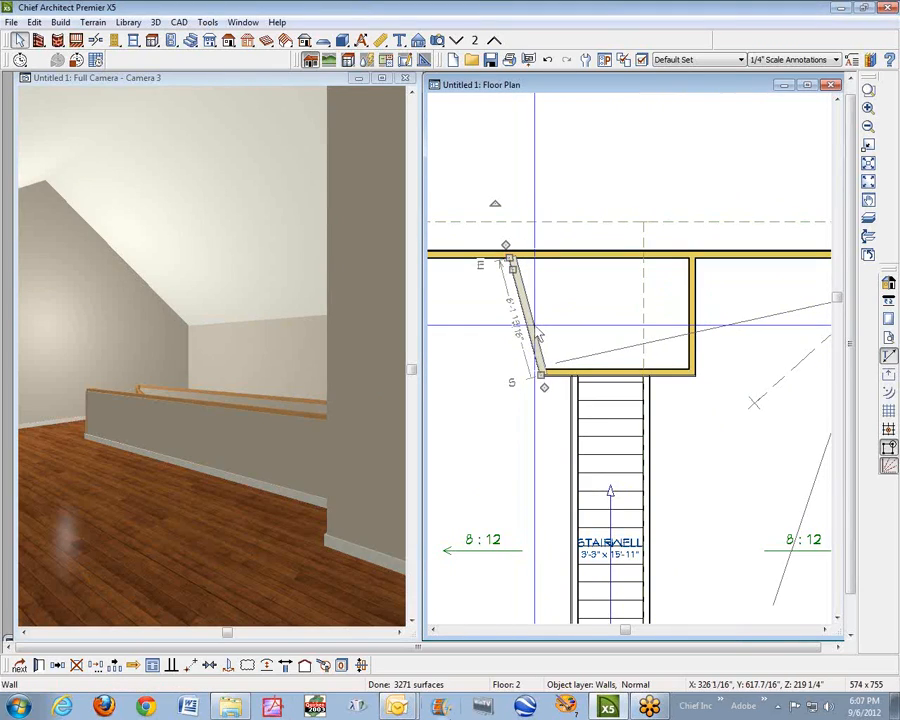
Make the slanted wall perpendicular to the wall across the stairwell, and move it onto that wall's end to close the small room
left_click(172, 665)
left_click(627, 382)
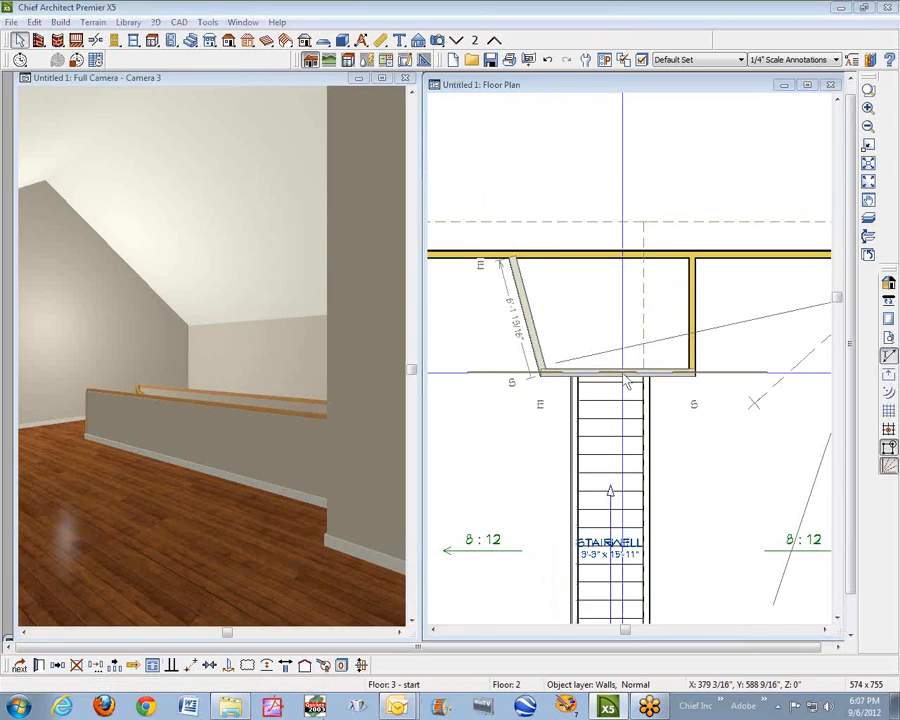
left_click(528, 320)
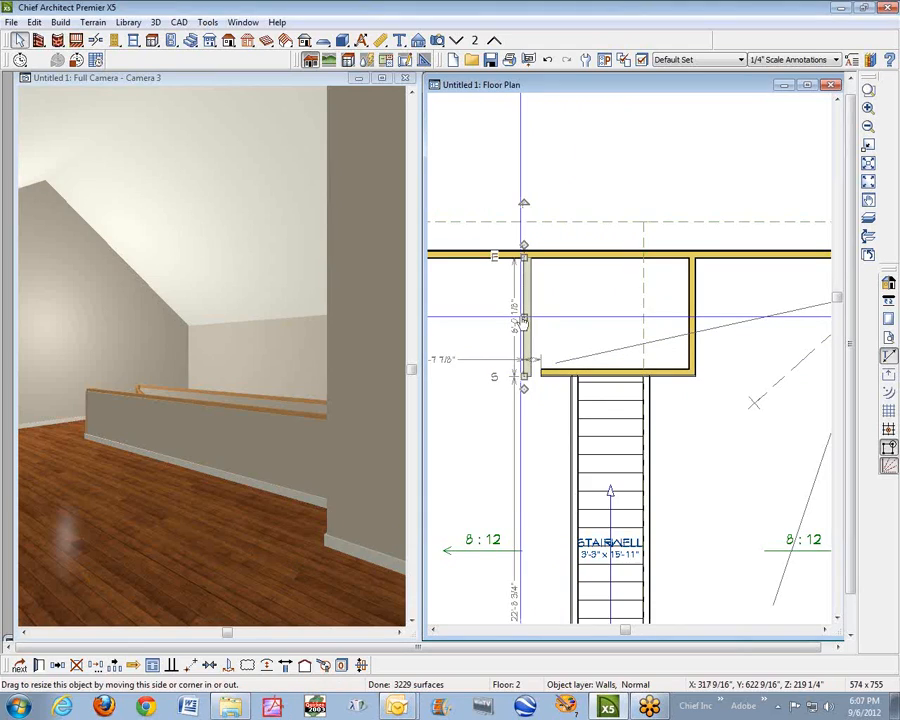
left_click_drag(525, 318, 543, 321)
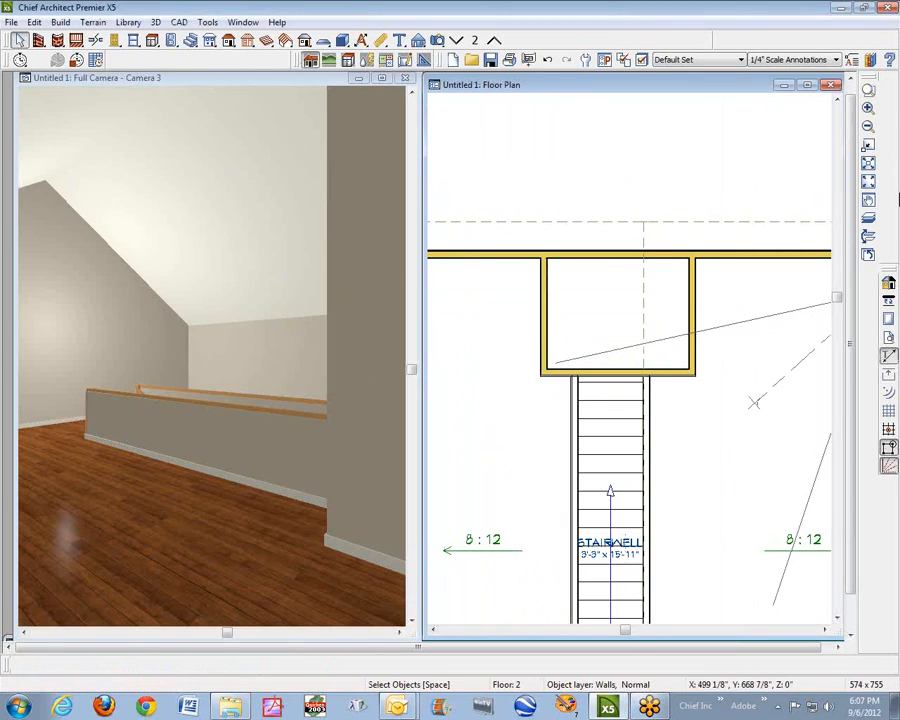
Close the old camera view and create a full camera view from the room's lower-left corner towards the new enclosed room
left_click(405, 79)
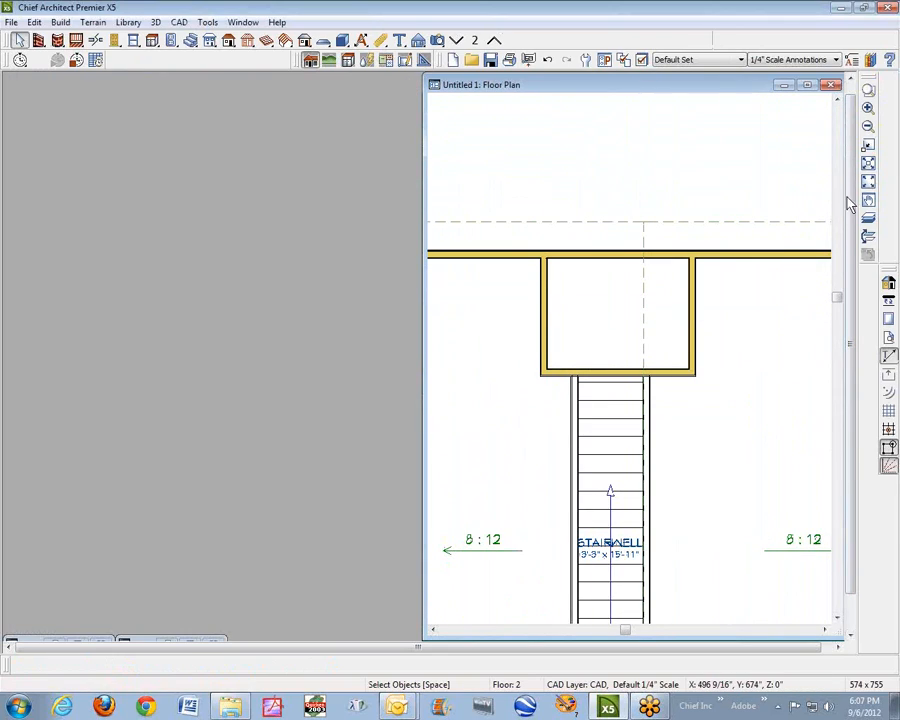
left_click(868, 132)
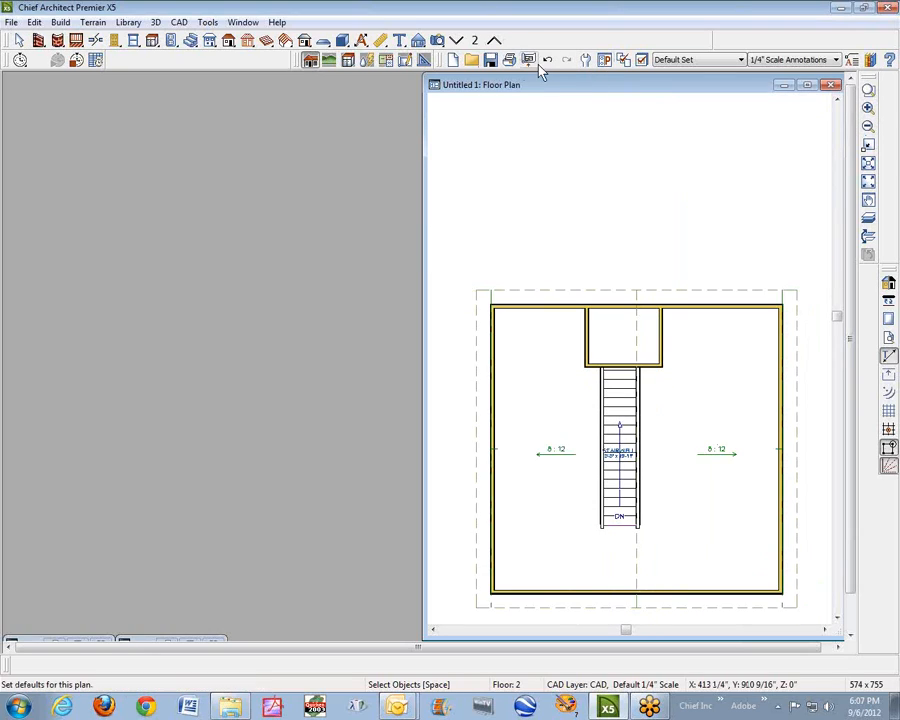
left_click(437, 41)
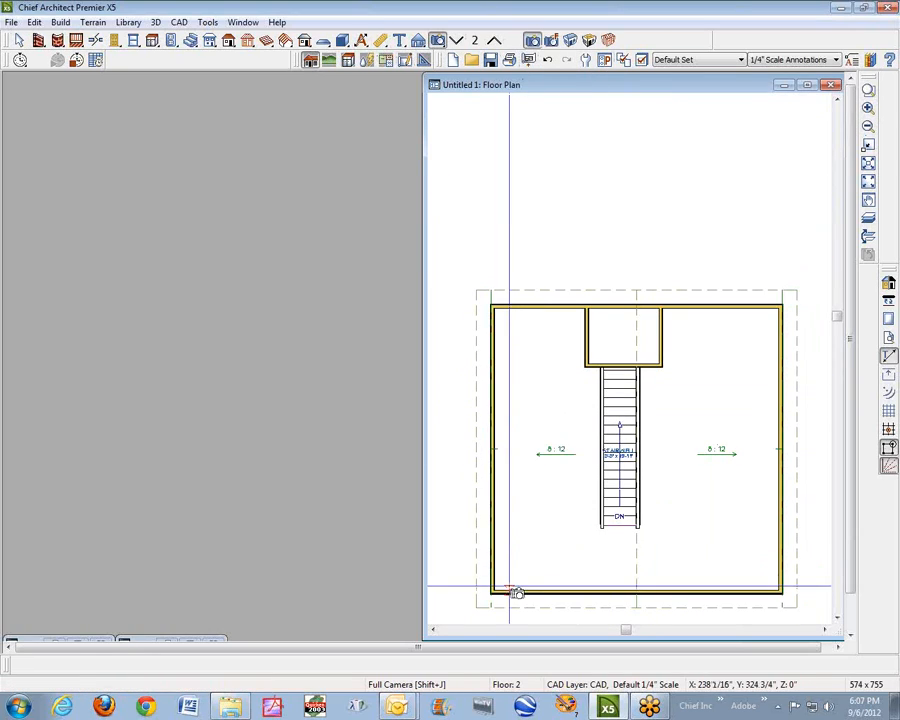
left_click_drag(525, 572, 632, 326)
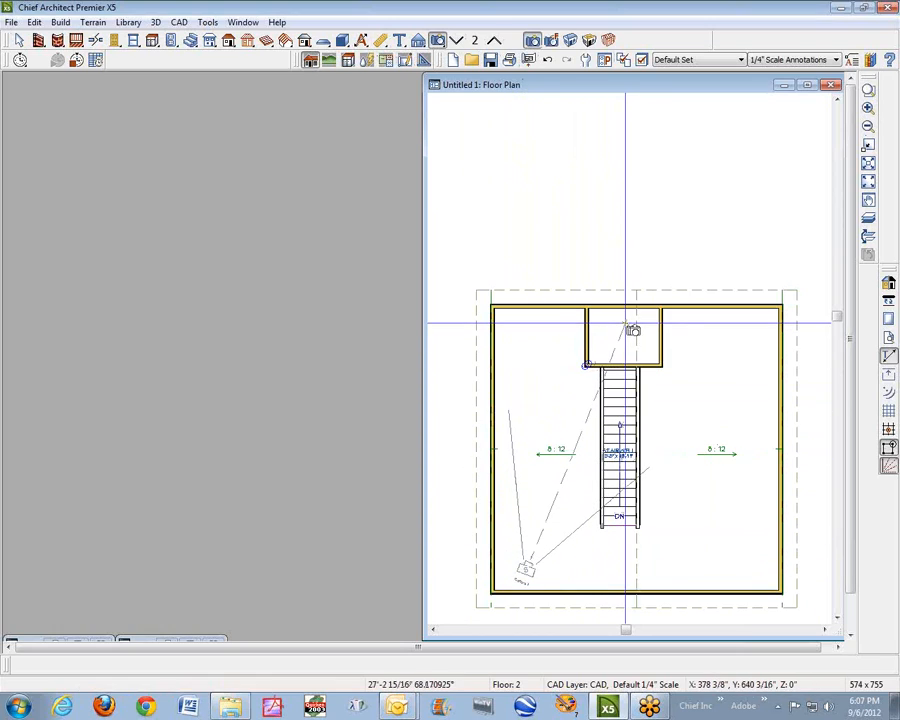
right_click(628, 326)
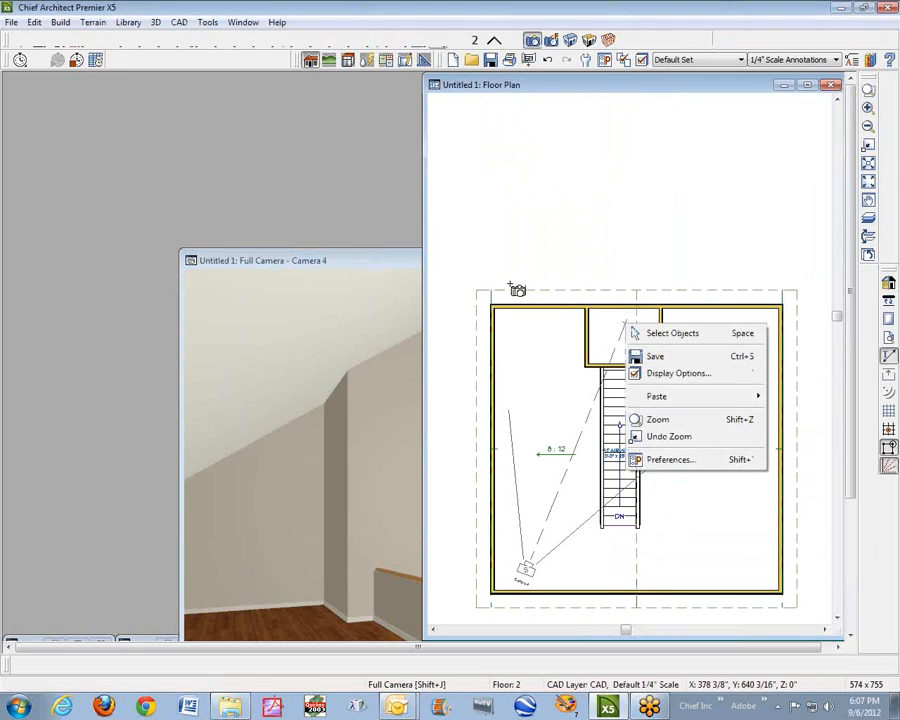
Place the new camera view beside the floor plan window, and close the attic space.jpg reference picture after viewing it
key("alt+space")
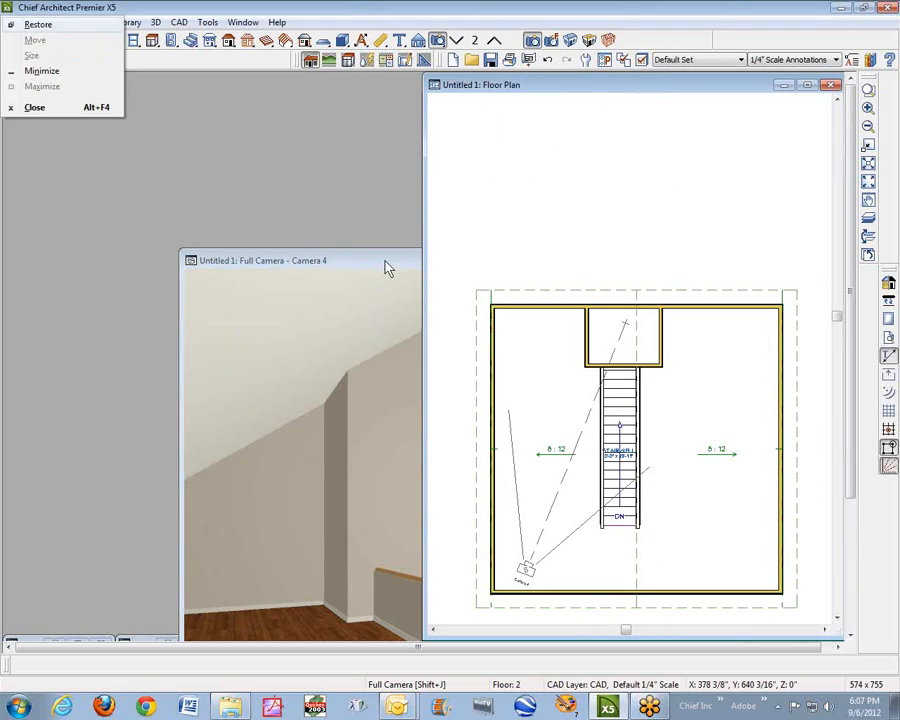
left_click(373, 262)
left_click_drag(373, 262, 224, 88)
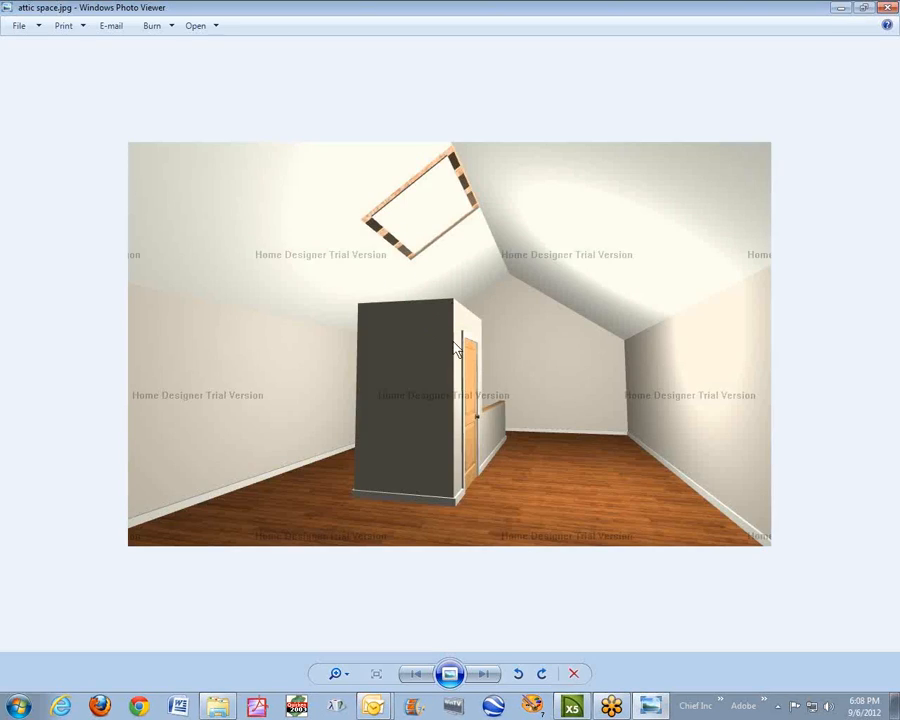
left_click(888, 10)
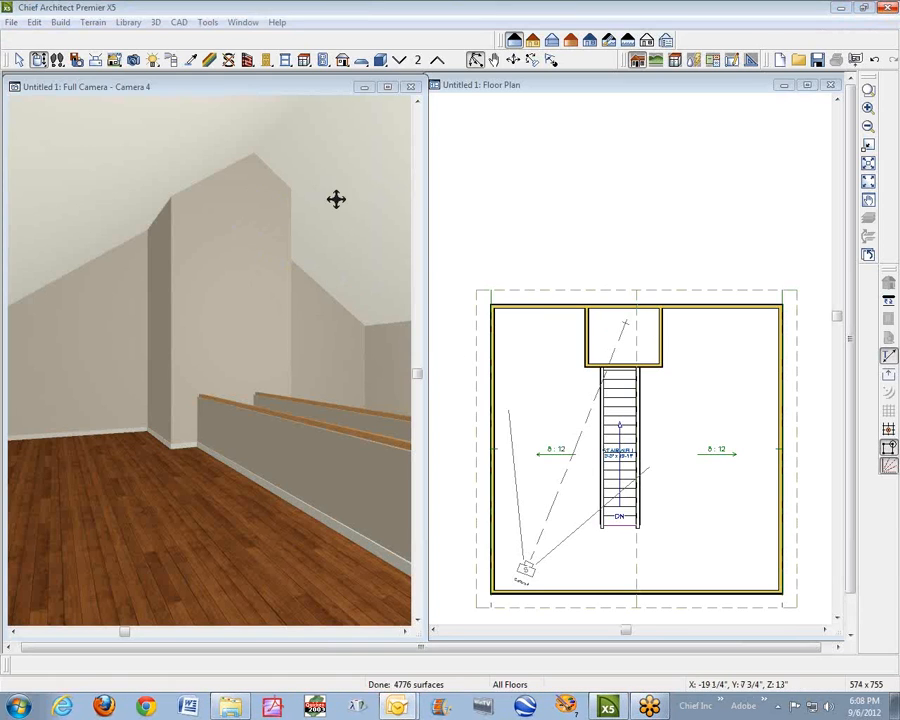
left_click(203, 252)
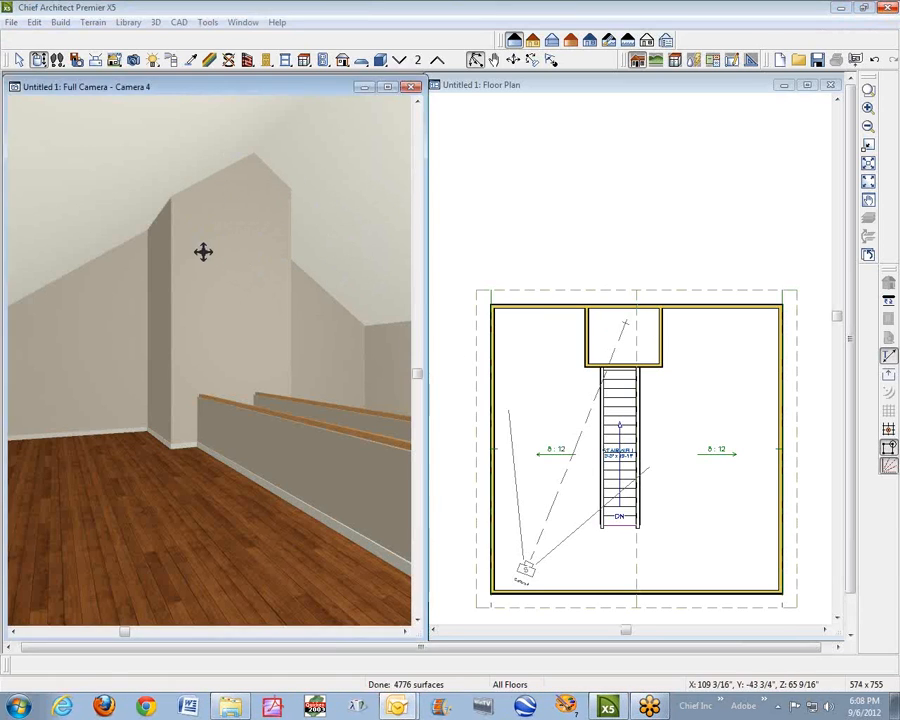
Adjust the camera view slightly, and review the structure settings of the small enclosed room without changing them
right_click(203, 252)
key("Escape")
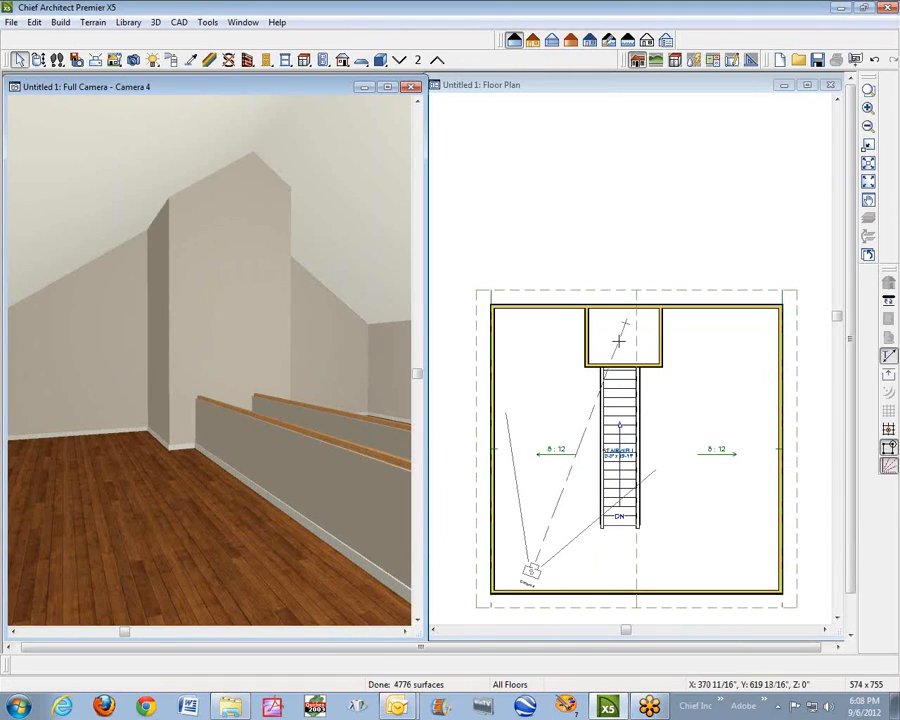
left_click(603, 335)
right_click(603, 338)
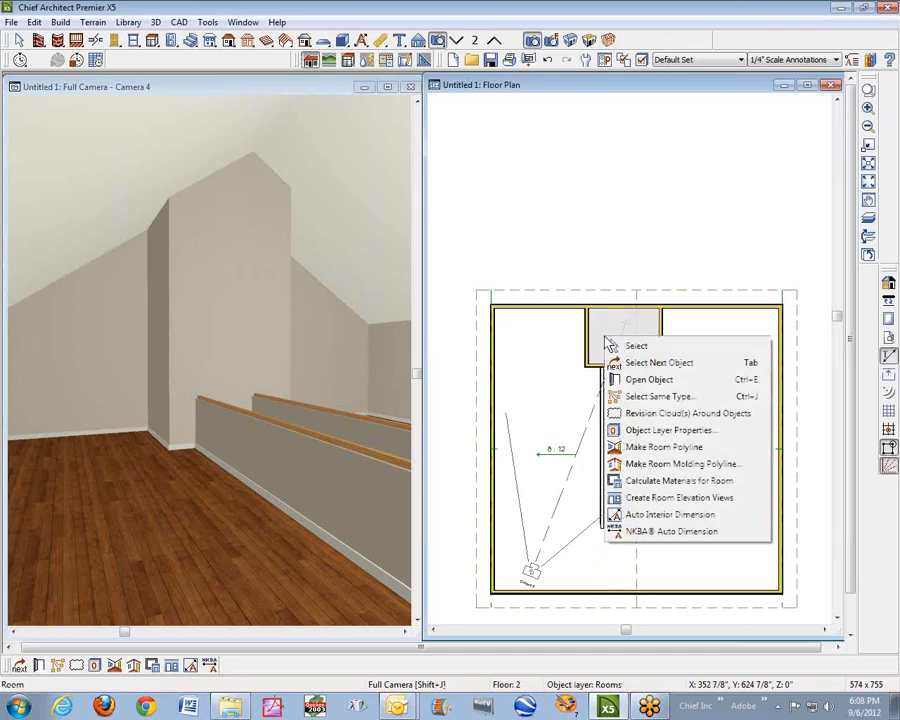
left_click(652, 382)
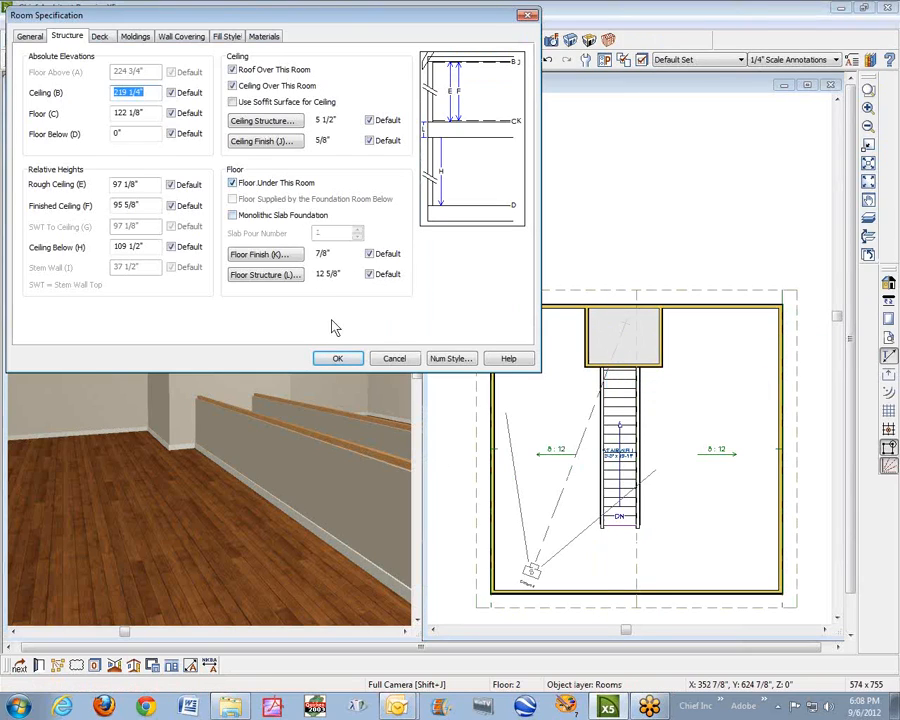
left_click(395, 358)
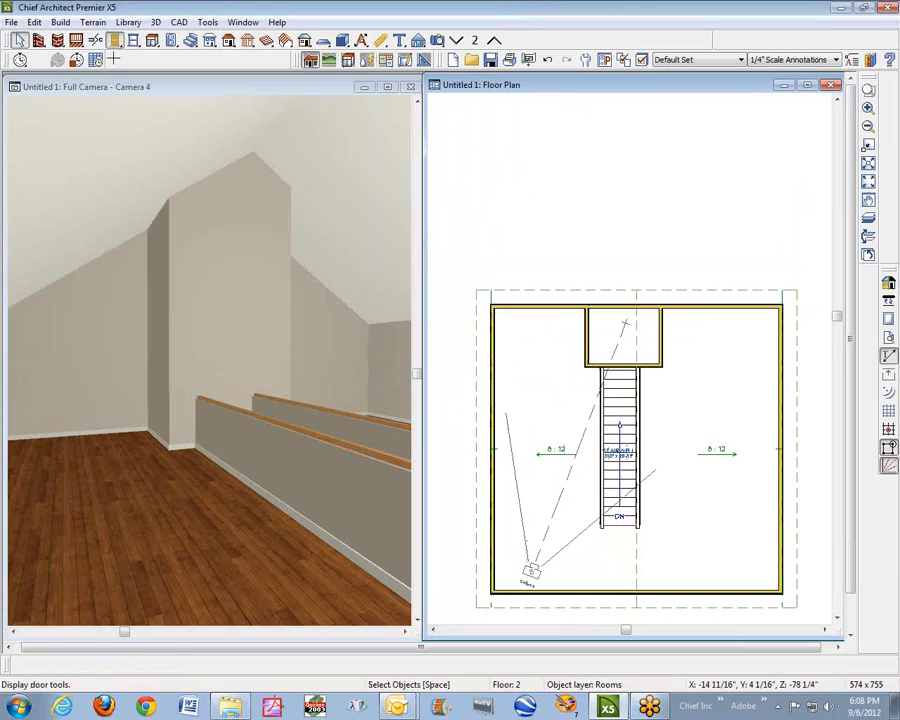
Place a hinged door in the small room's left wall
left_click(115, 40)
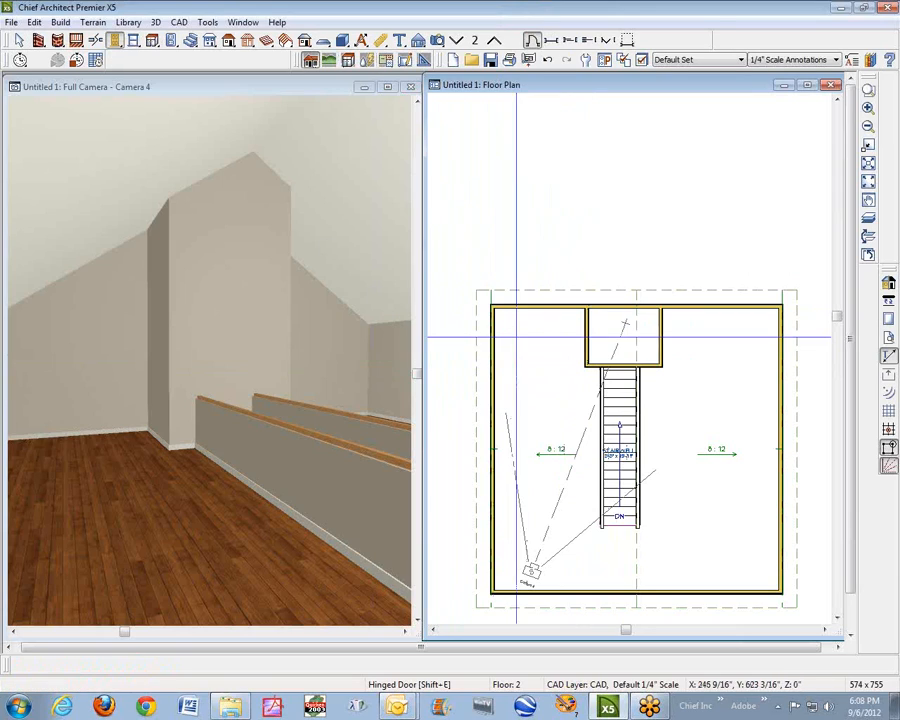
left_click(598, 337)
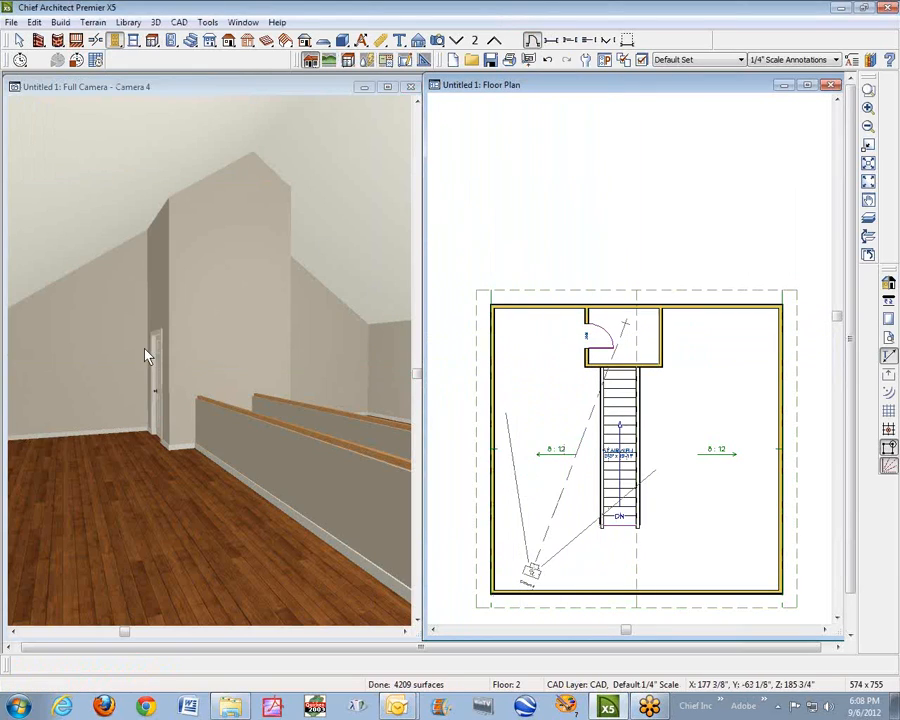
key("space")
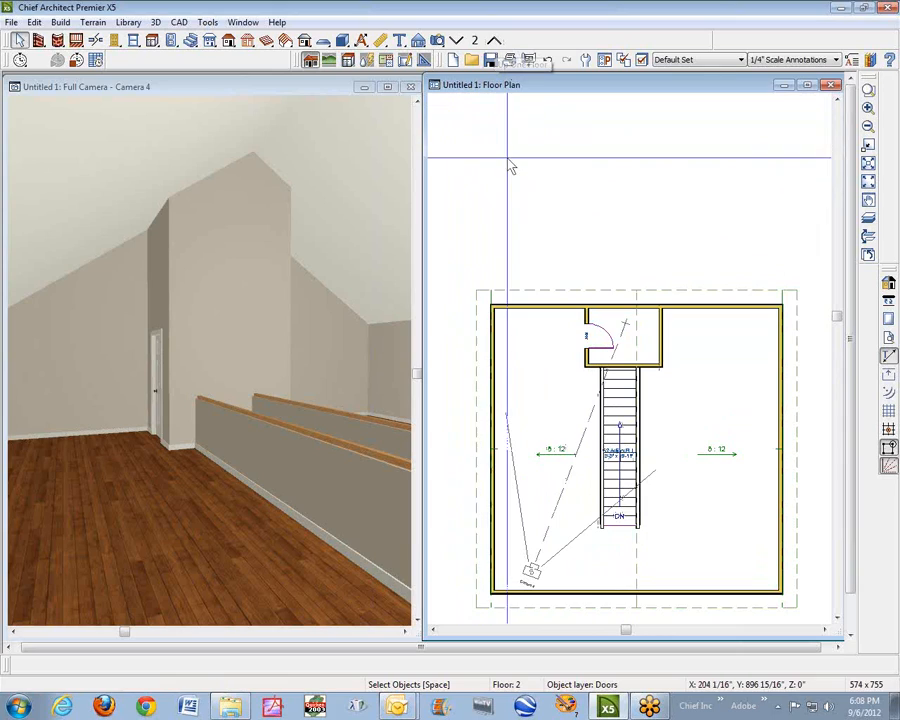
Go up to the attic floor and make the attic walls above the small room invisible
left_click(493, 41)
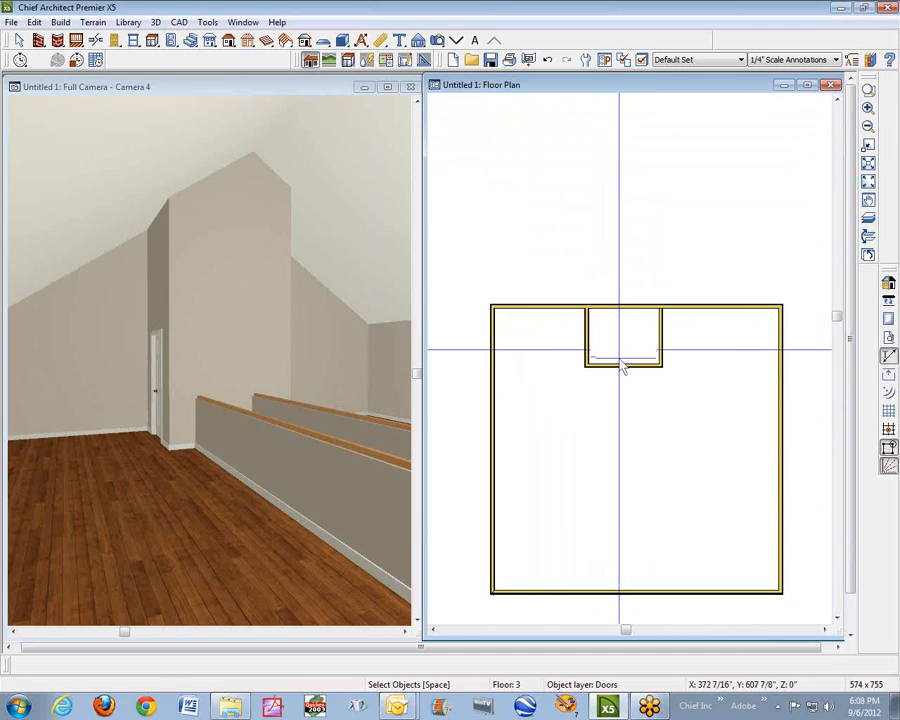
left_click(587, 358)
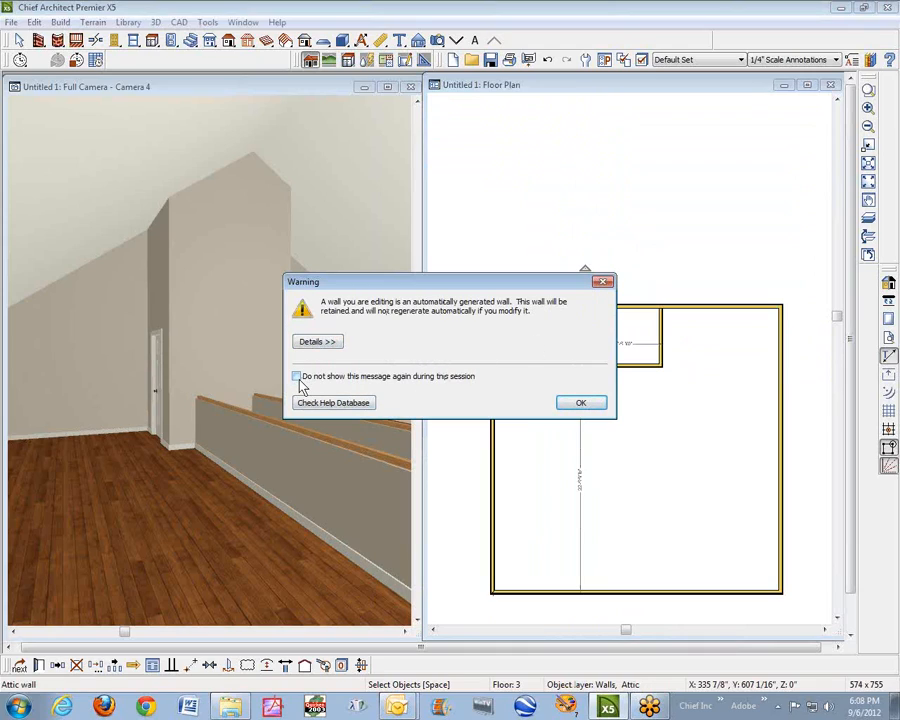
left_click(581, 404)
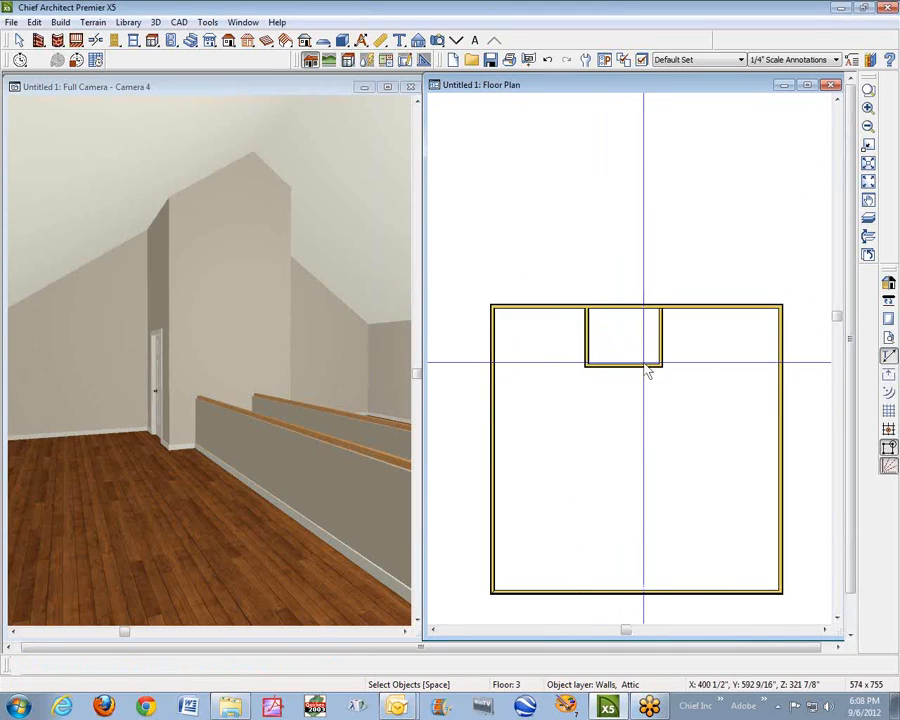
left_click(673, 330)
left_click(664, 328, "shift")
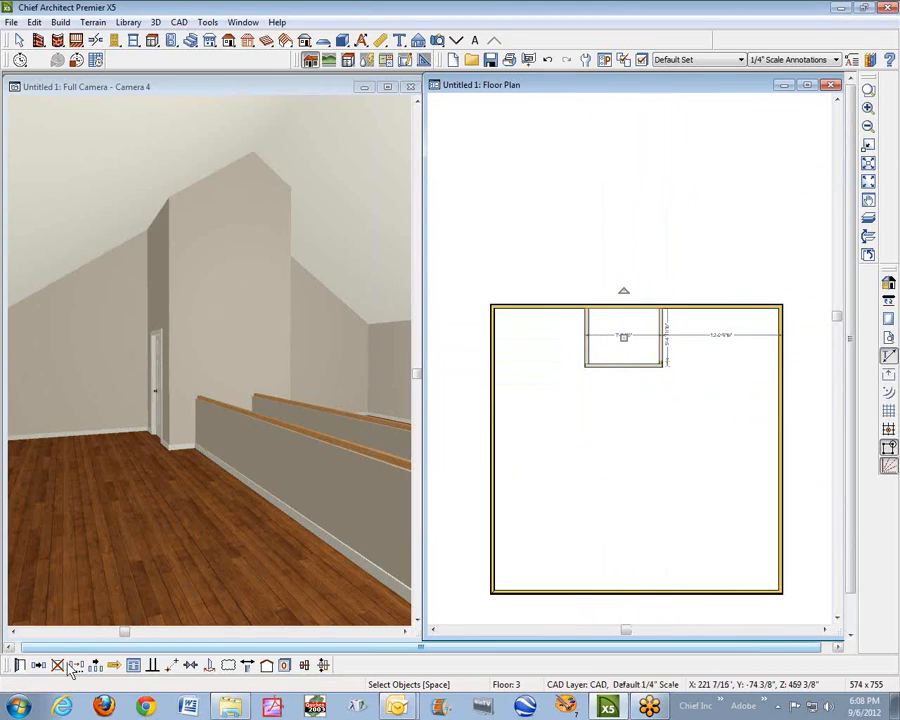
left_click(19, 665)
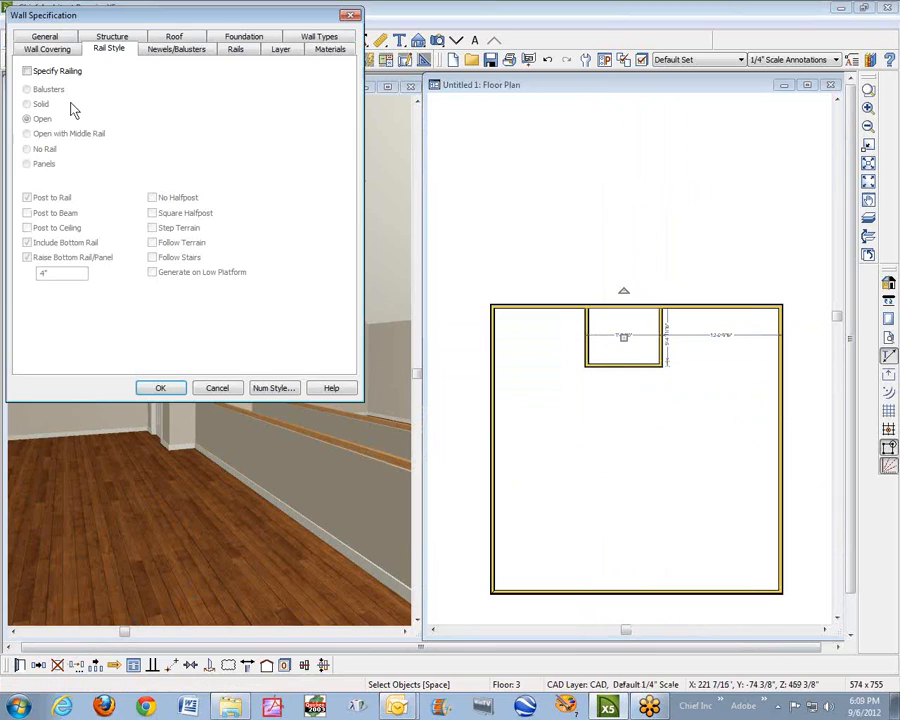
left_click(40, 50)
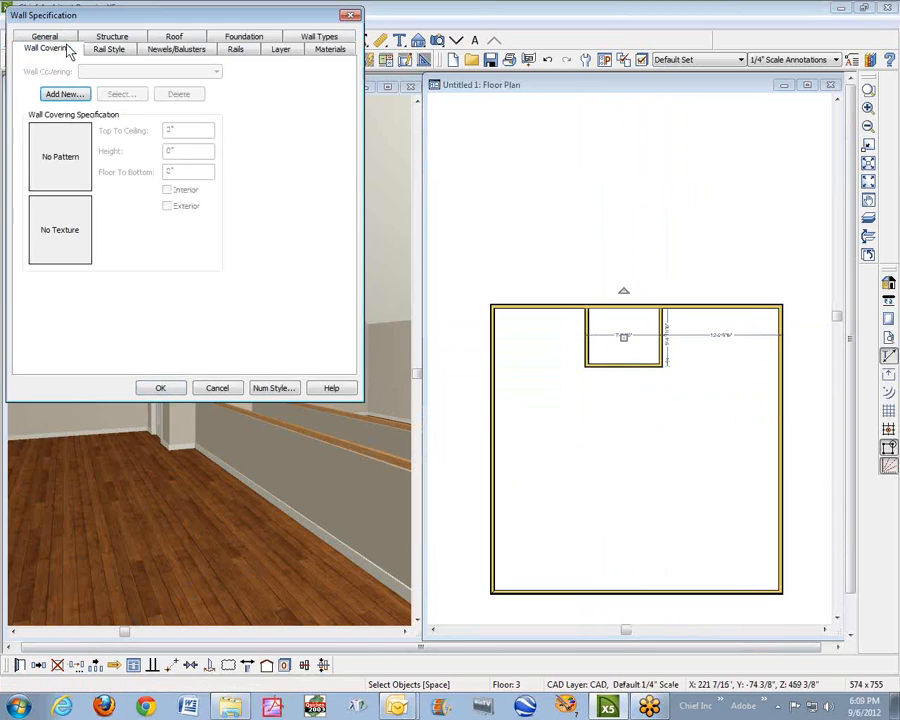
left_click(60, 42)
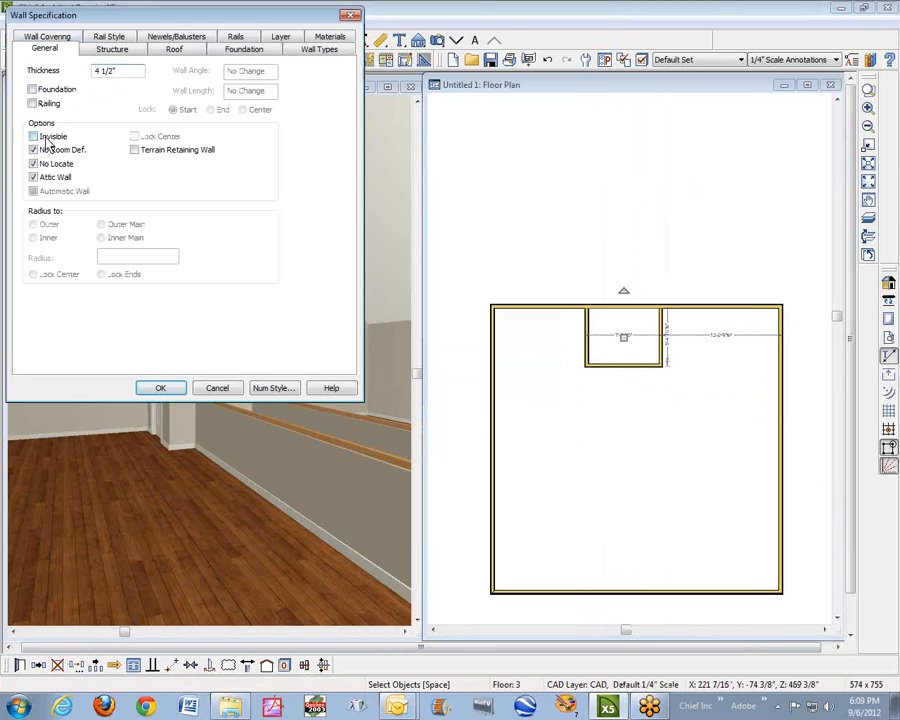
left_click(160, 388)
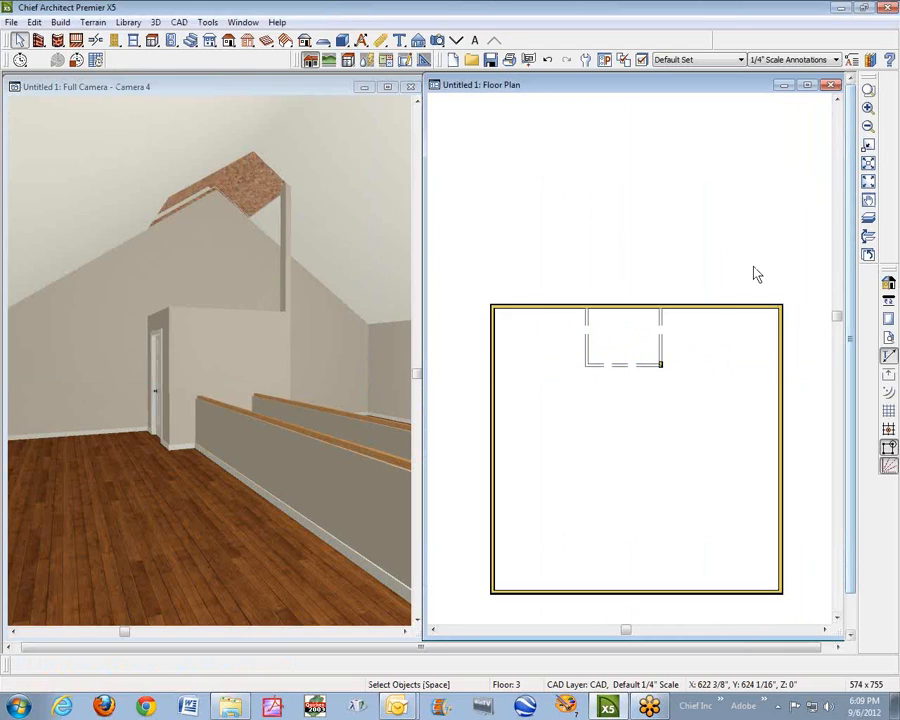
Make the short leftover attic wall segment at the small room's lower-right corner invisible
left_click(868, 89)
left_click_drag(626, 332, 705, 411)
right_click(578, 305)
key("Escape")
right_click(599, 290)
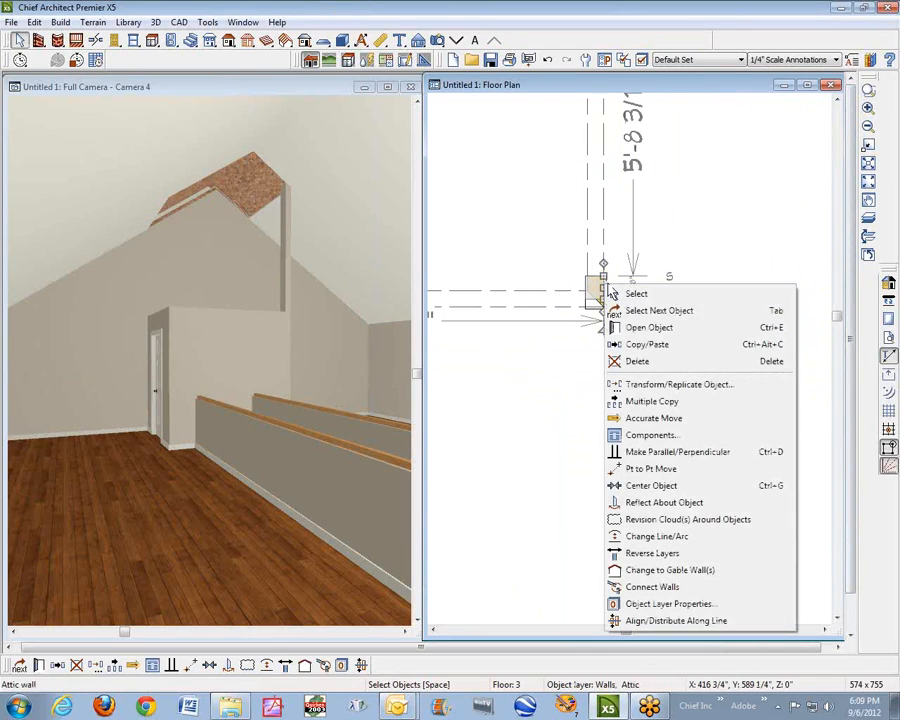
left_click(647, 328)
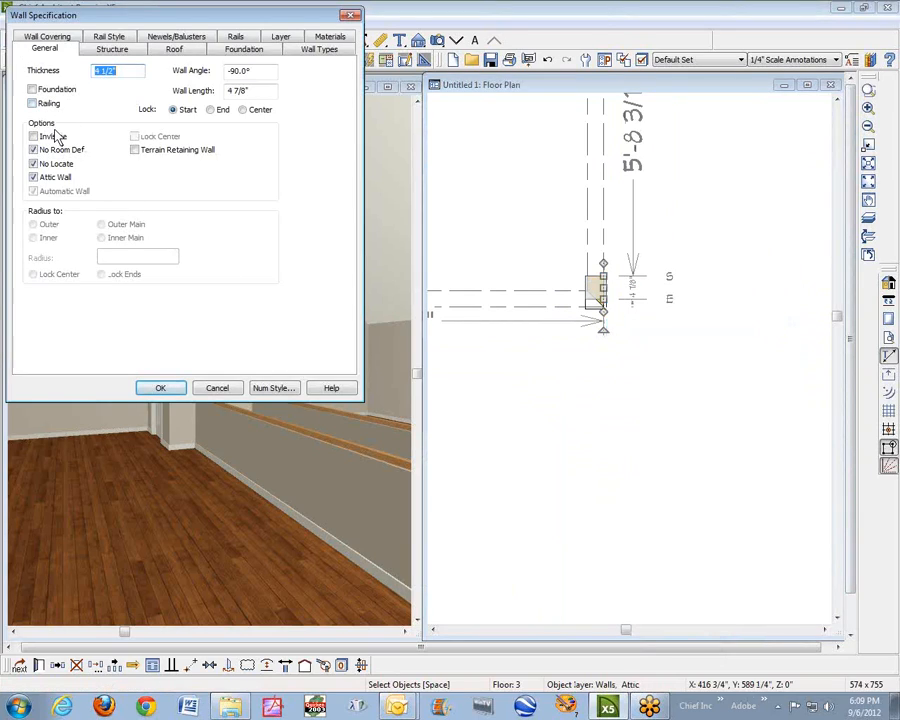
left_click(50, 137)
left_click(163, 388)
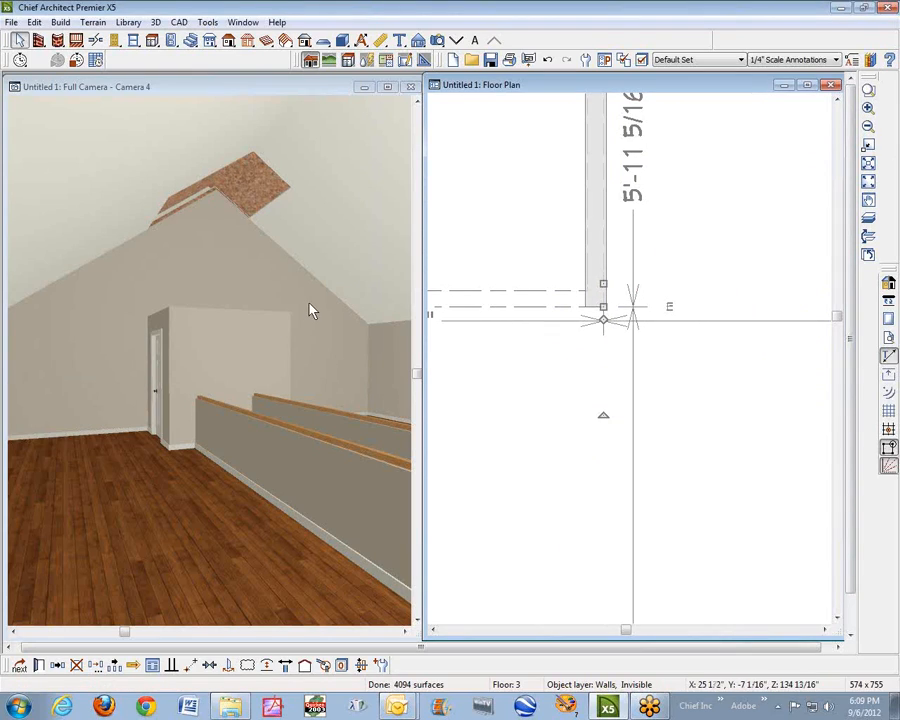
Delete the invisible attic walls around the small room
left_click(869, 146)
left_click(622, 370)
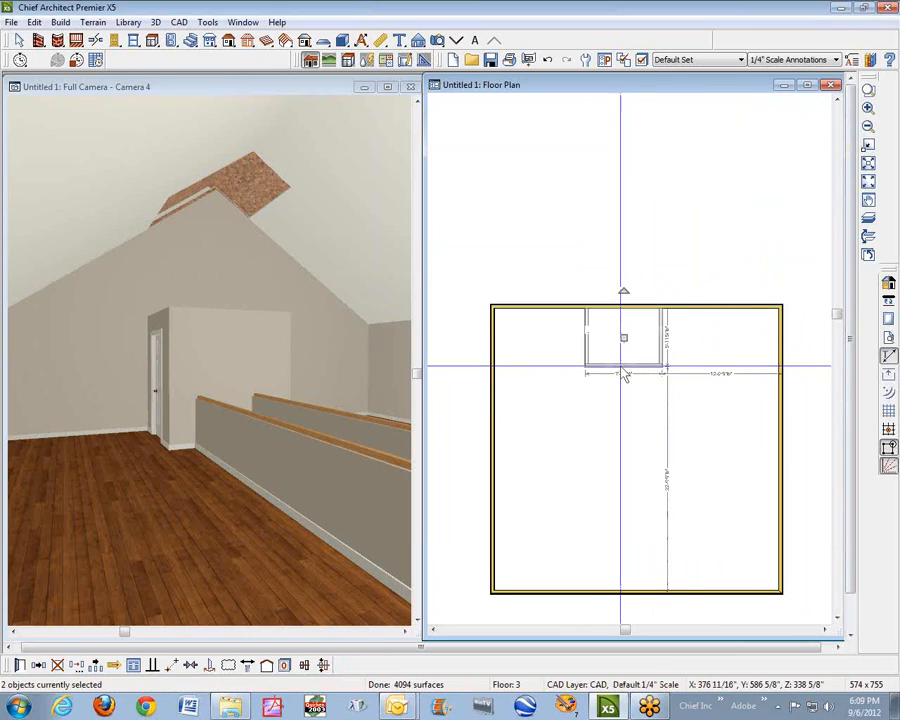
left_click(592, 337, "shift")
key("Delete")
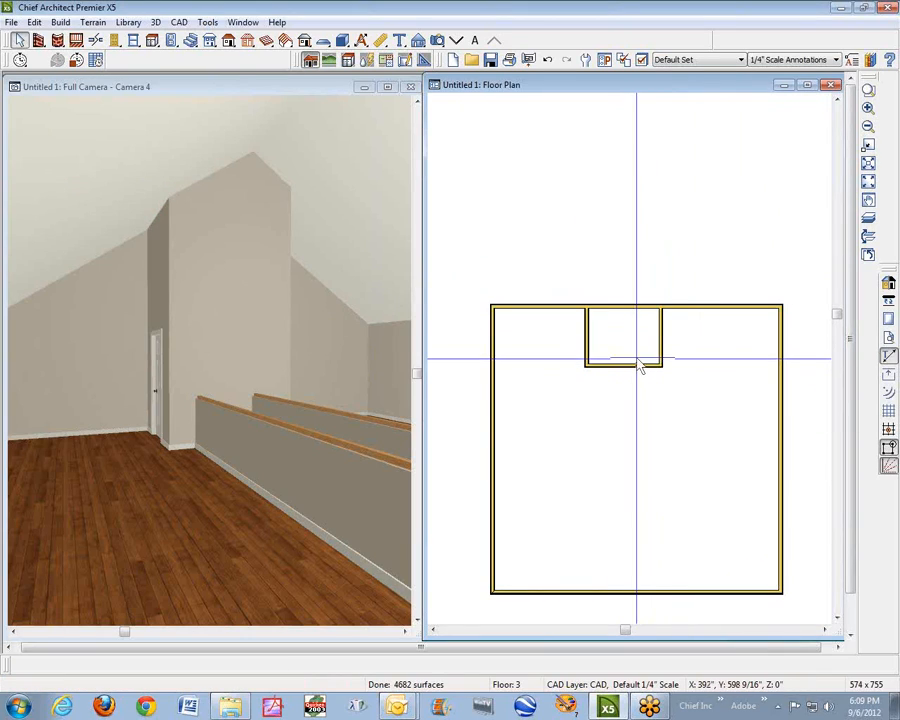
Return to floor 2 and turn off Ceiling Over This Room for the small enclosed room
left_click(456, 41)
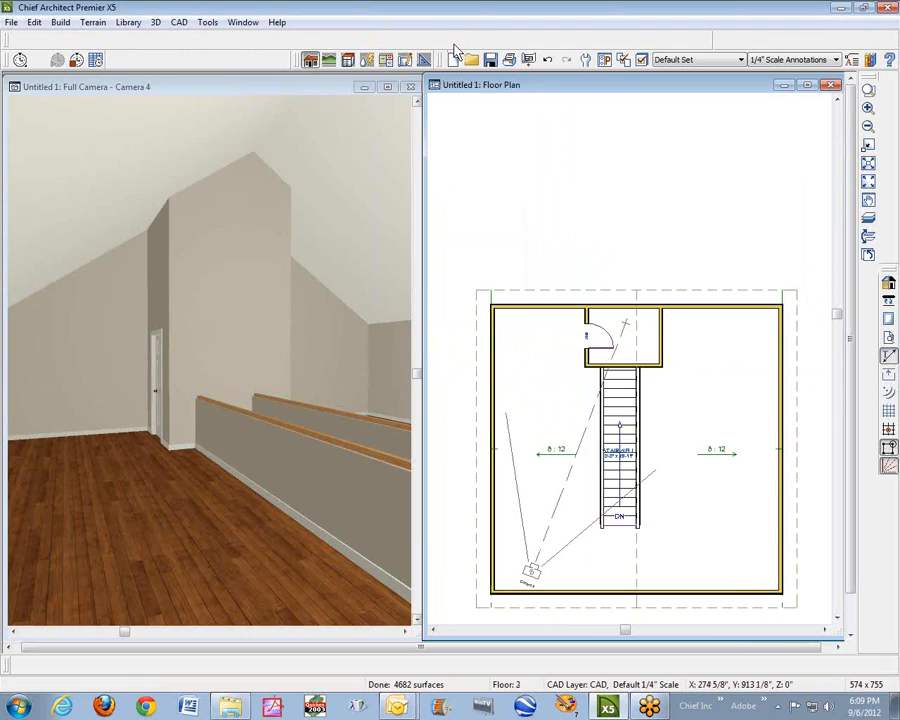
right_click(622, 320)
left_click(690, 364)
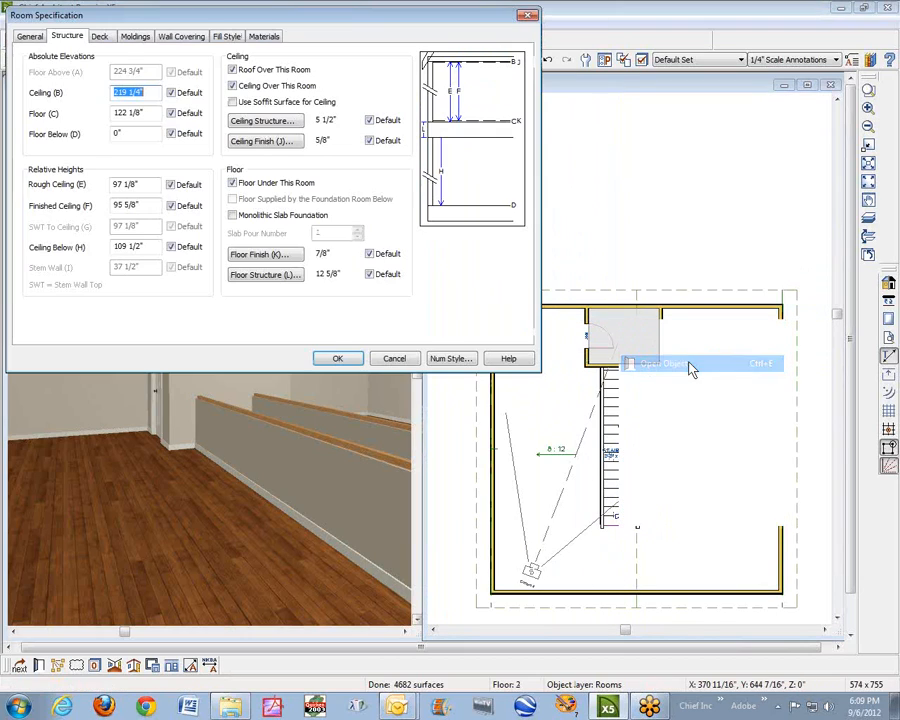
left_click(262, 141)
left_click(213, 386)
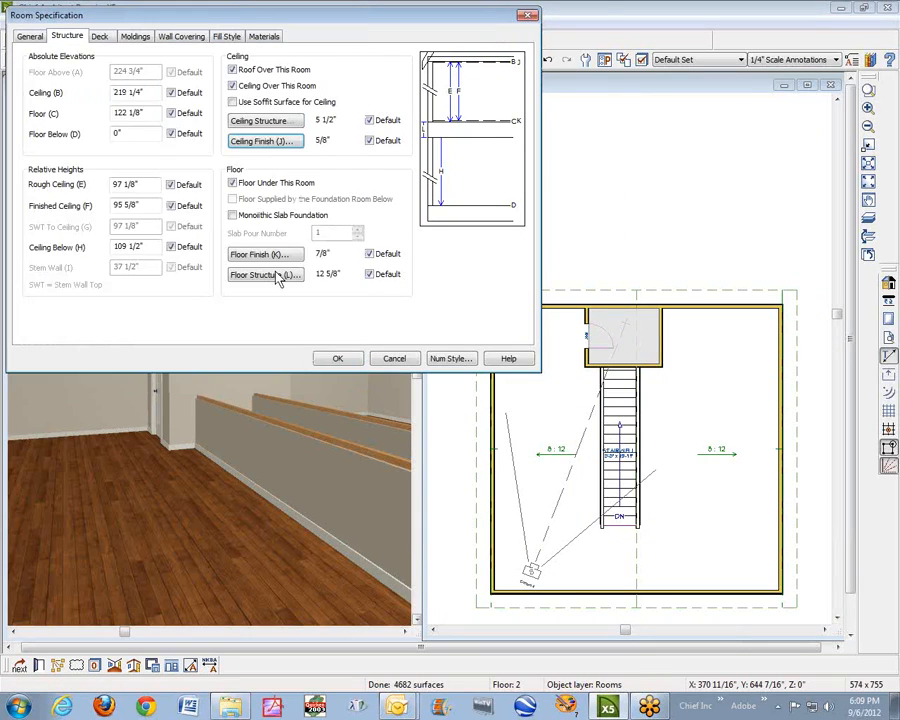
left_click(241, 87)
left_click(348, 360)
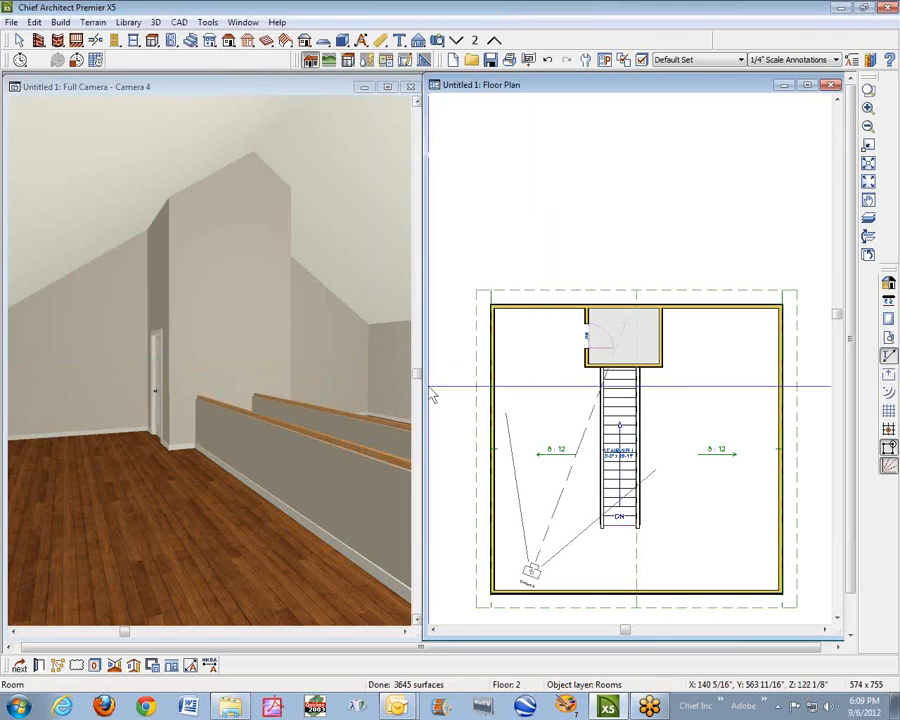
double_click(478, 428)
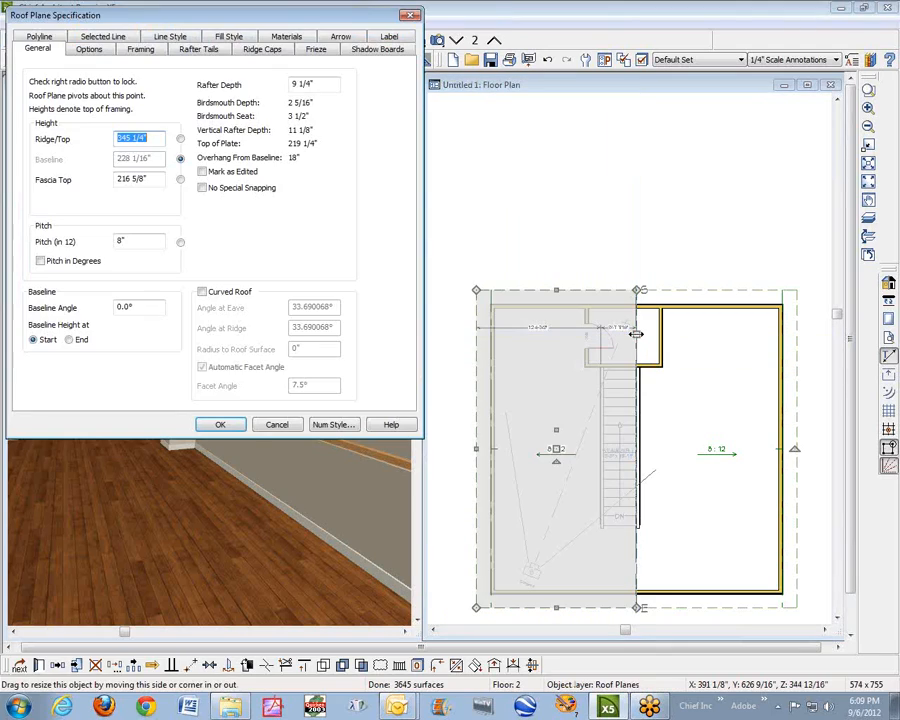
left_click(276, 425)
key("Escape")
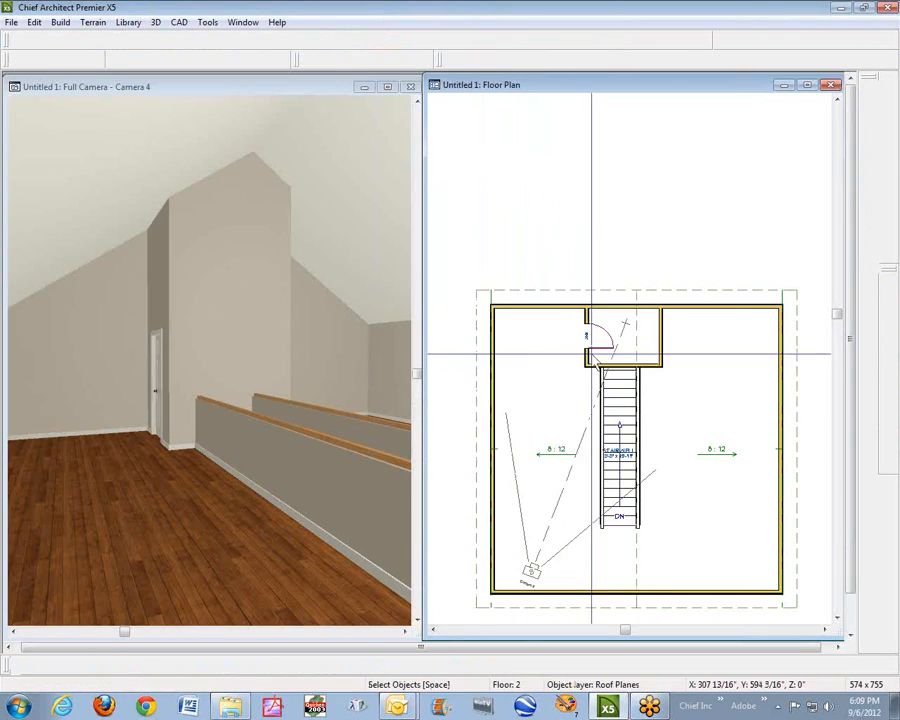
Check the ceiling and roof options in the small room's structure settings
left_click(652, 344)
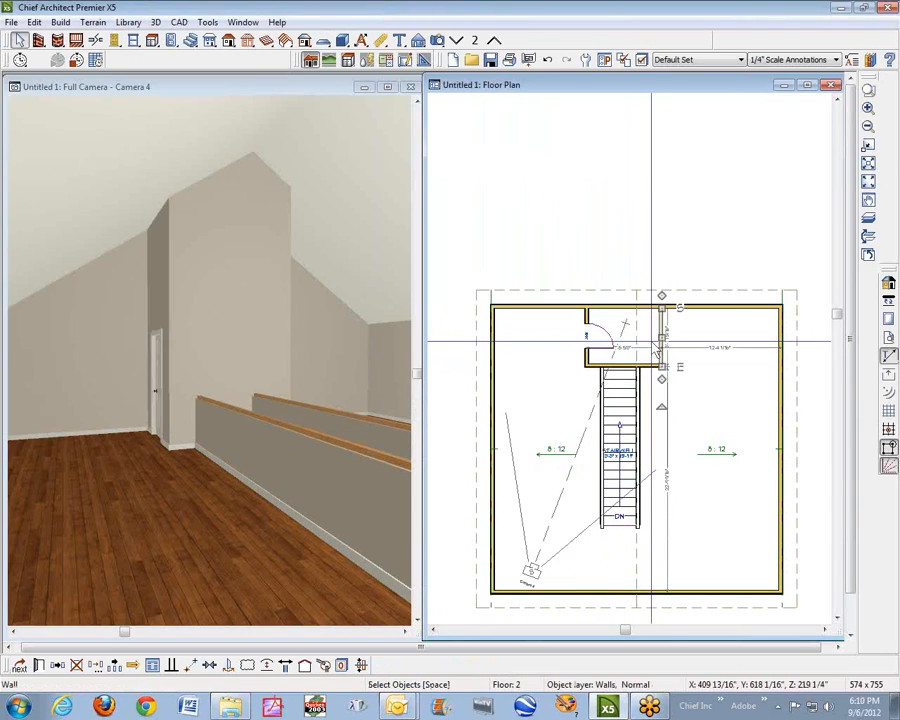
left_click(645, 336)
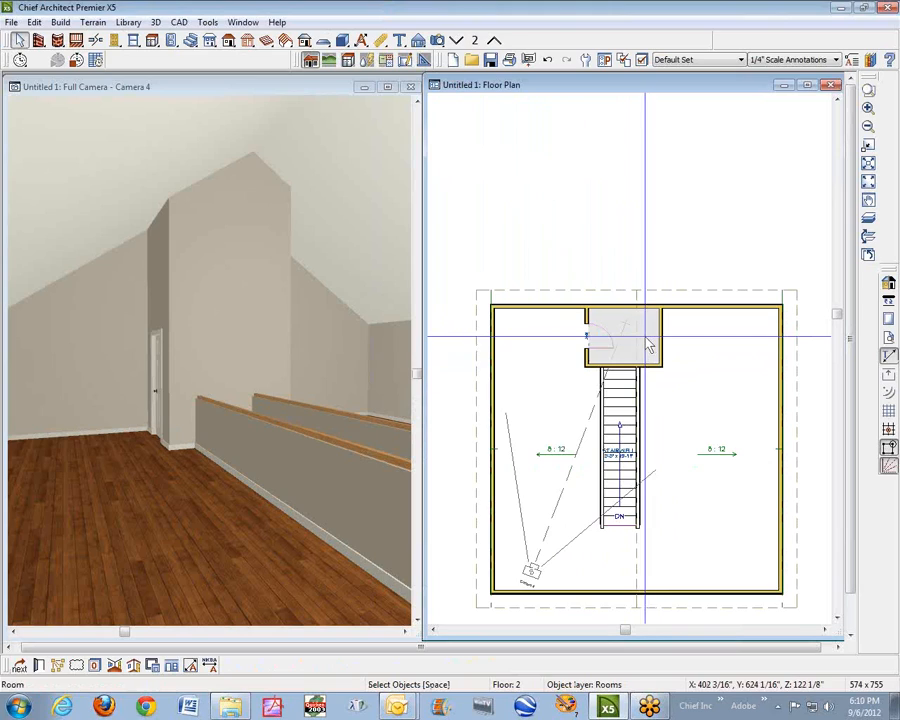
left_click(38, 665)
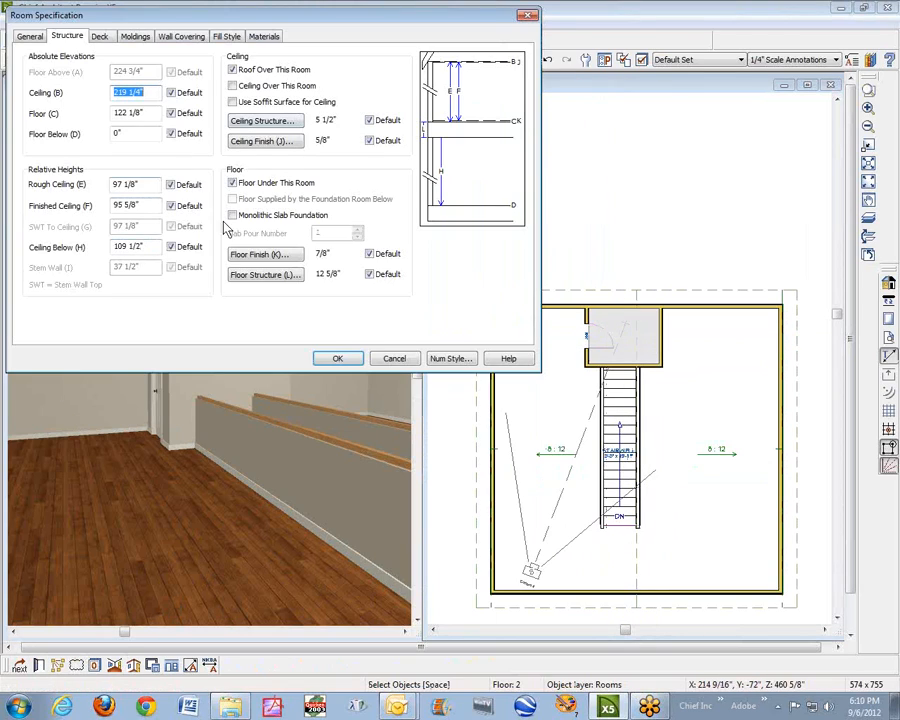
left_click(390, 362)
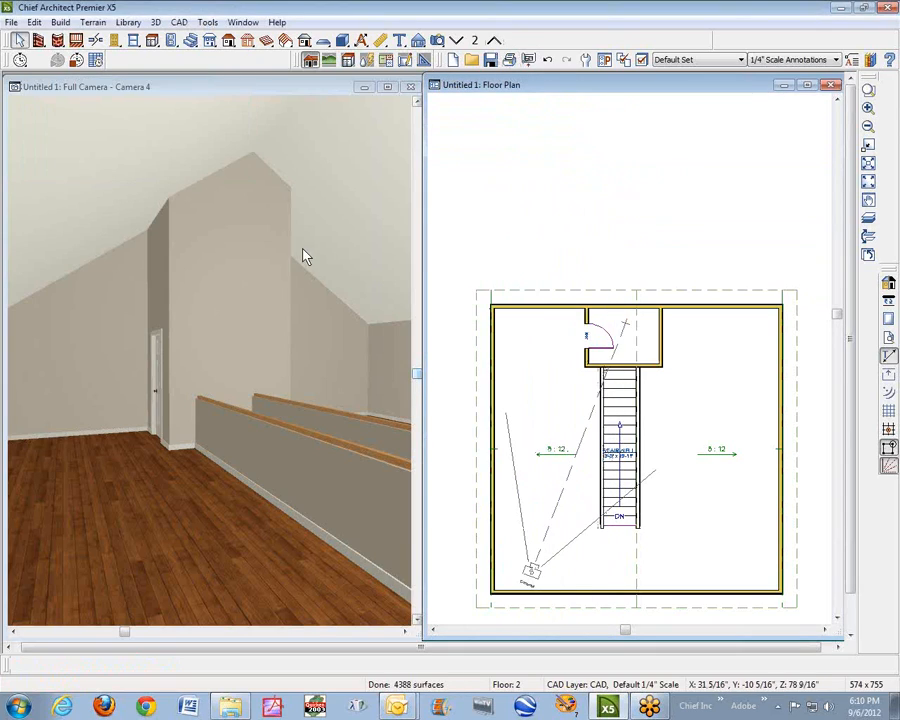
Identify the wall above the small room in the camera view, and check the camera view at attic level
left_click(275, 222)
left_click(272, 214)
key("Escape")
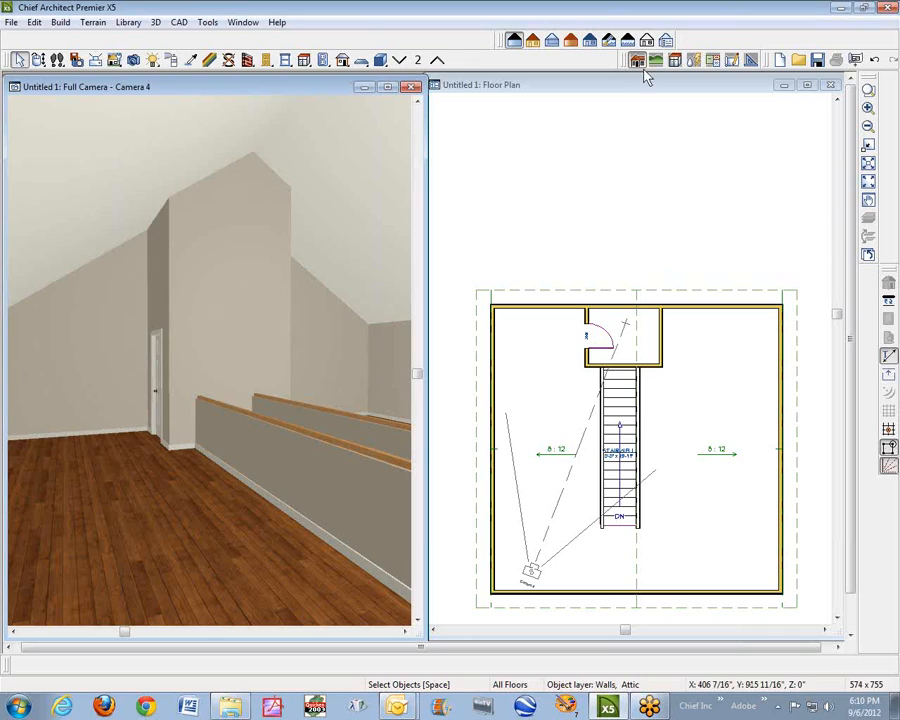
left_click(437, 62)
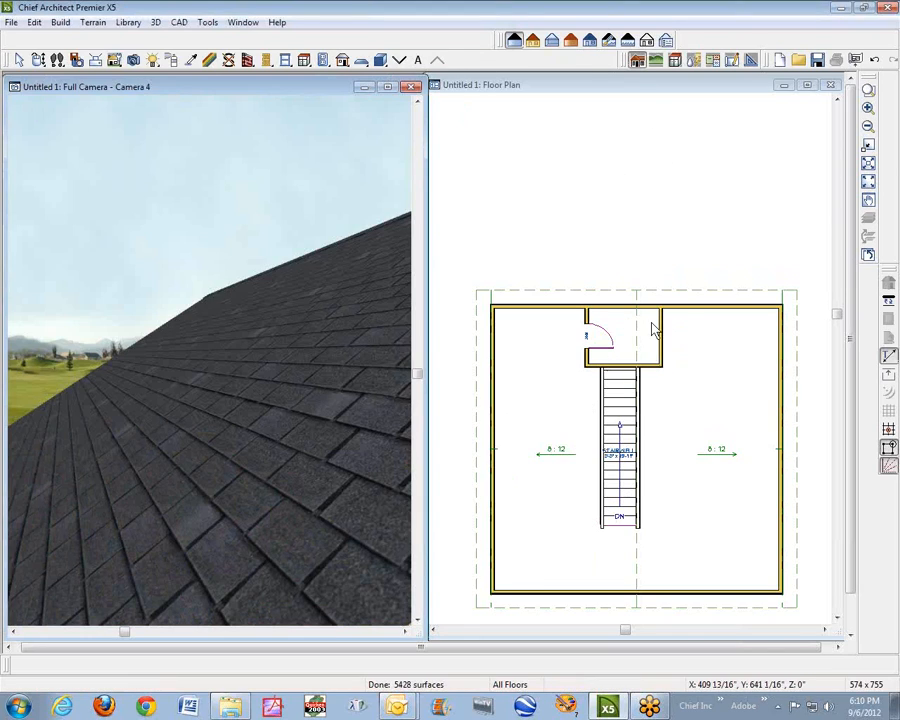
left_click(399, 59)
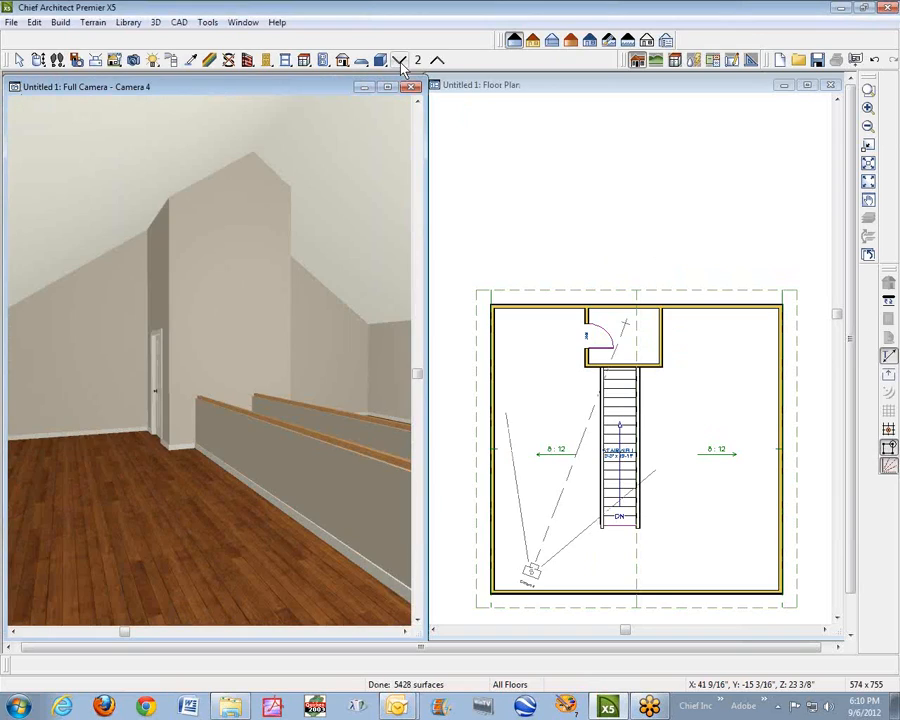
Go up to floor 3 and make the attic walls around the small room invisible
left_click(578, 91)
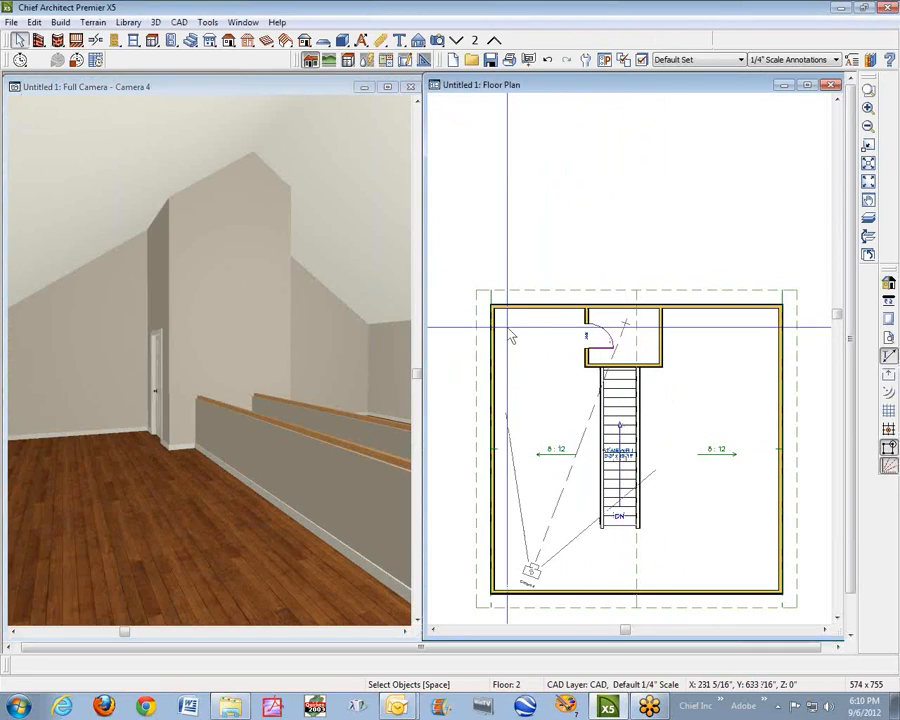
left_click(494, 41)
left_click_drag(571, 316, 702, 398)
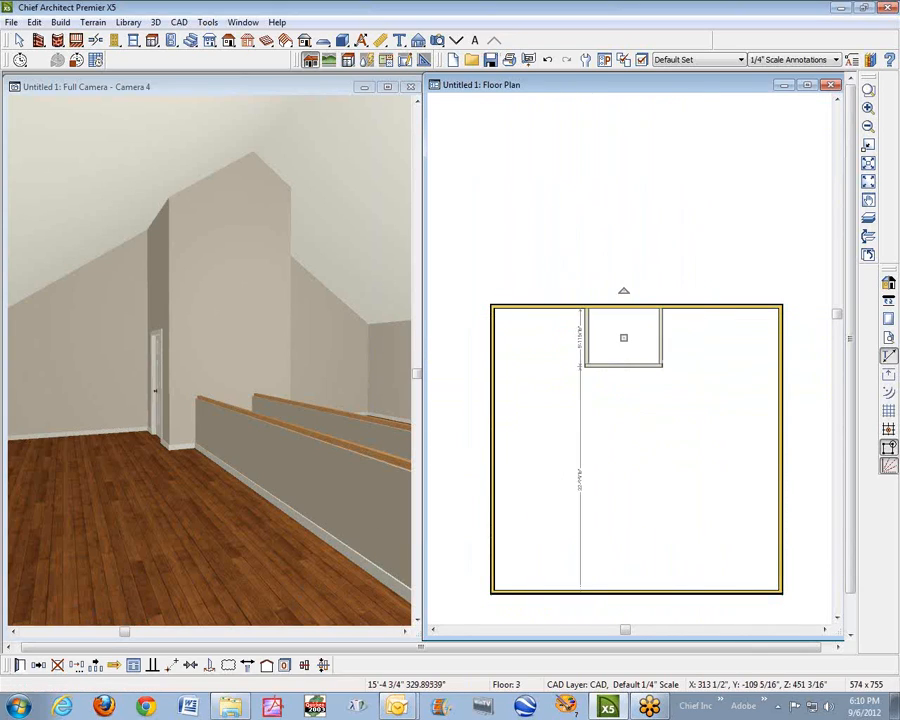
left_click(18, 665)
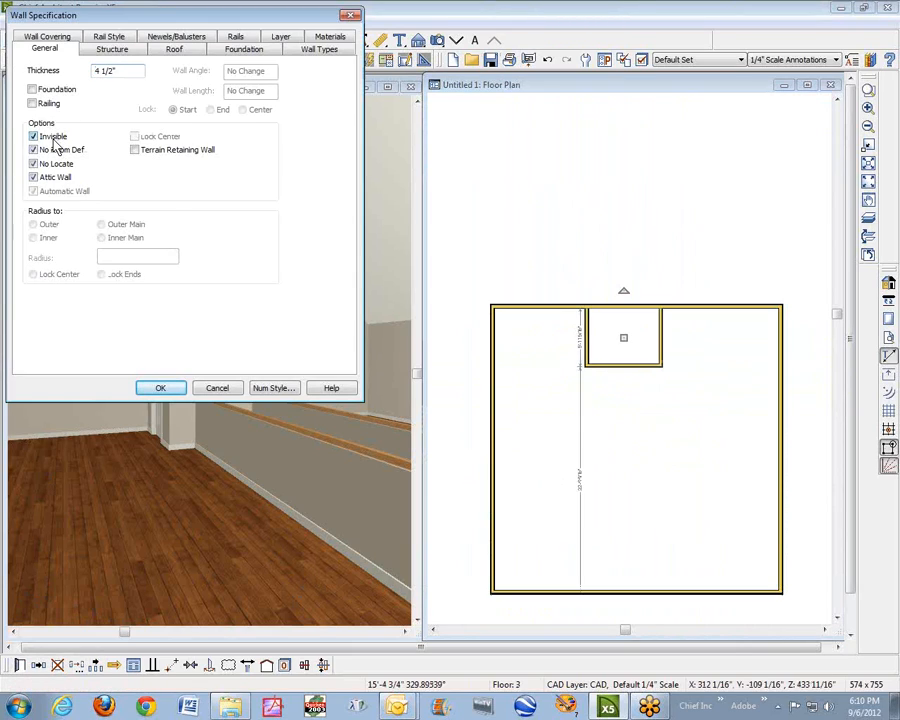
left_click(163, 388)
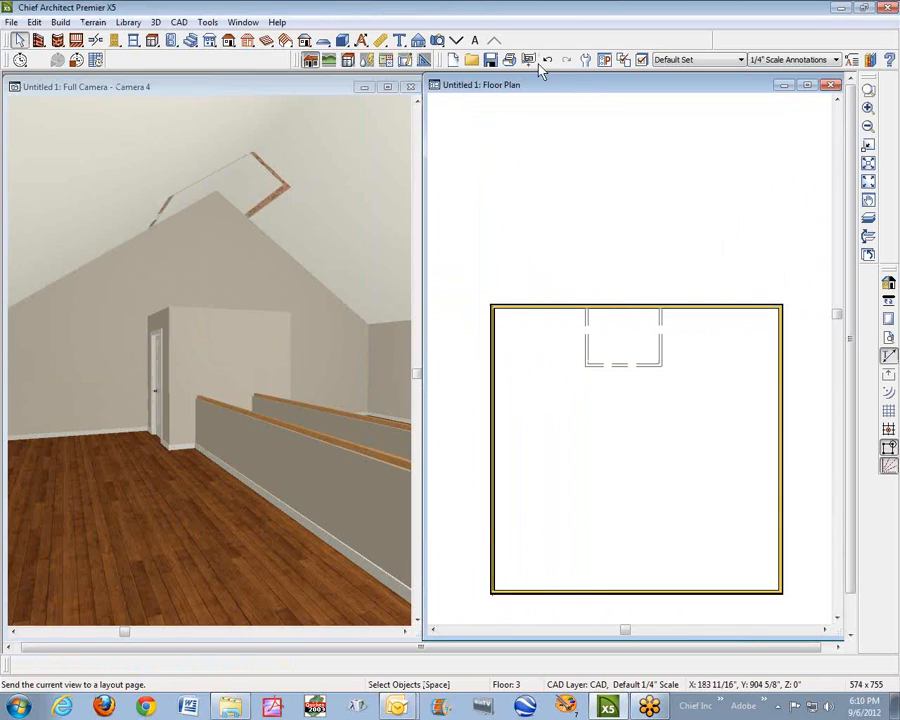
On floor 2, convert the small room's three interior walls to solid railings and set a new railing height
left_click(460, 40)
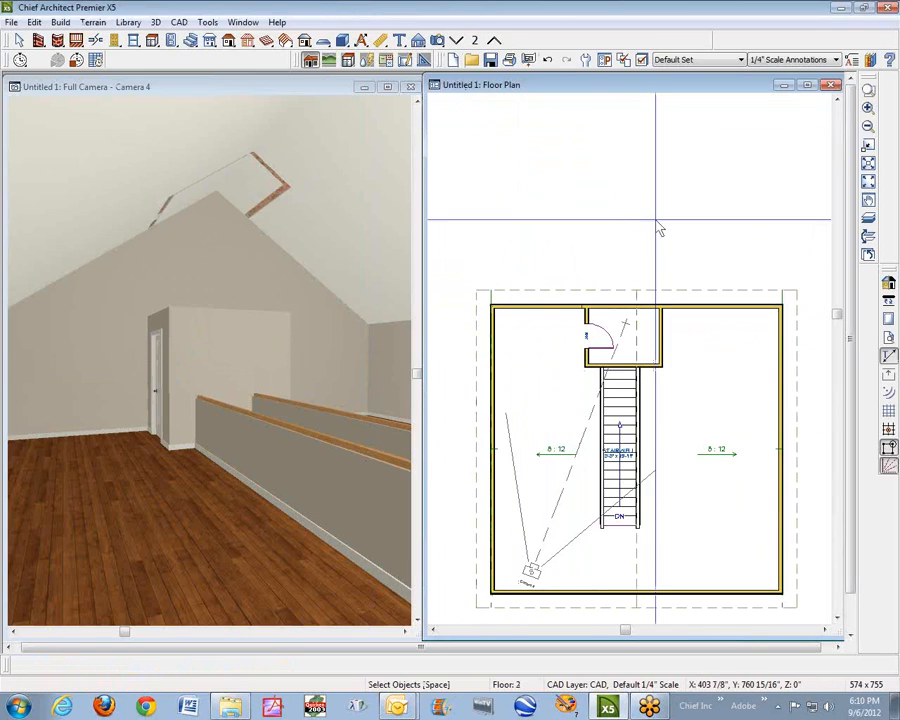
left_click(656, 368)
left_click_drag(658, 378, 583, 364)
right_click(583, 364)
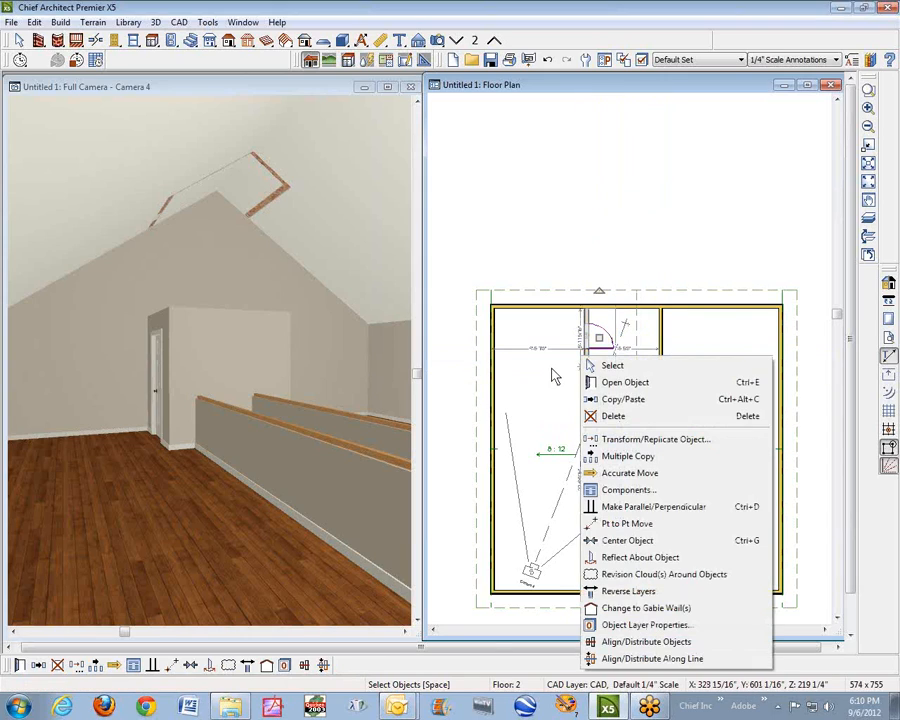
left_click(631, 365)
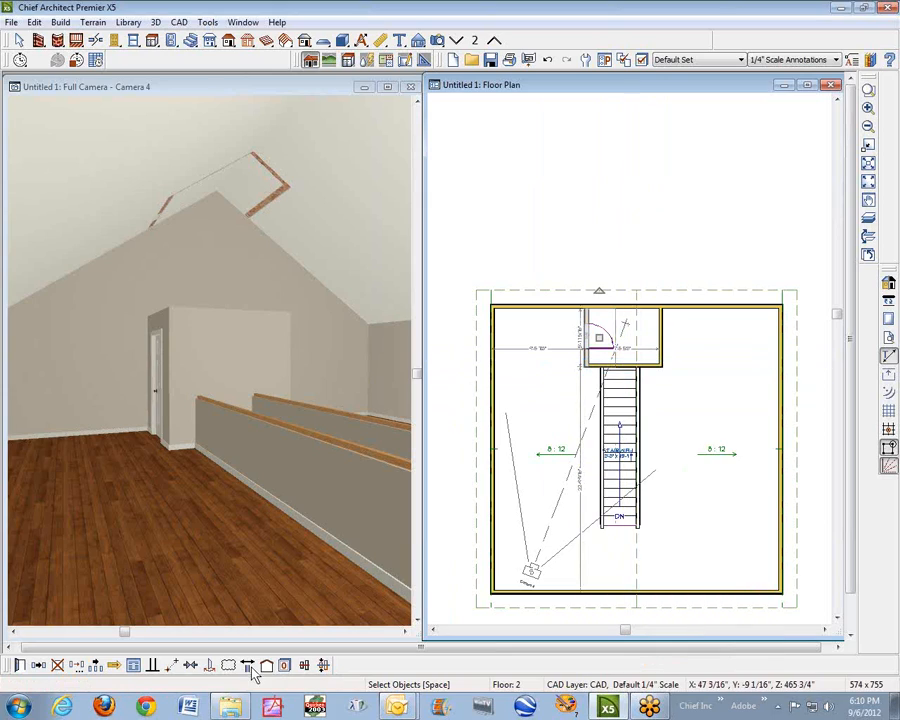
left_click(666, 355)
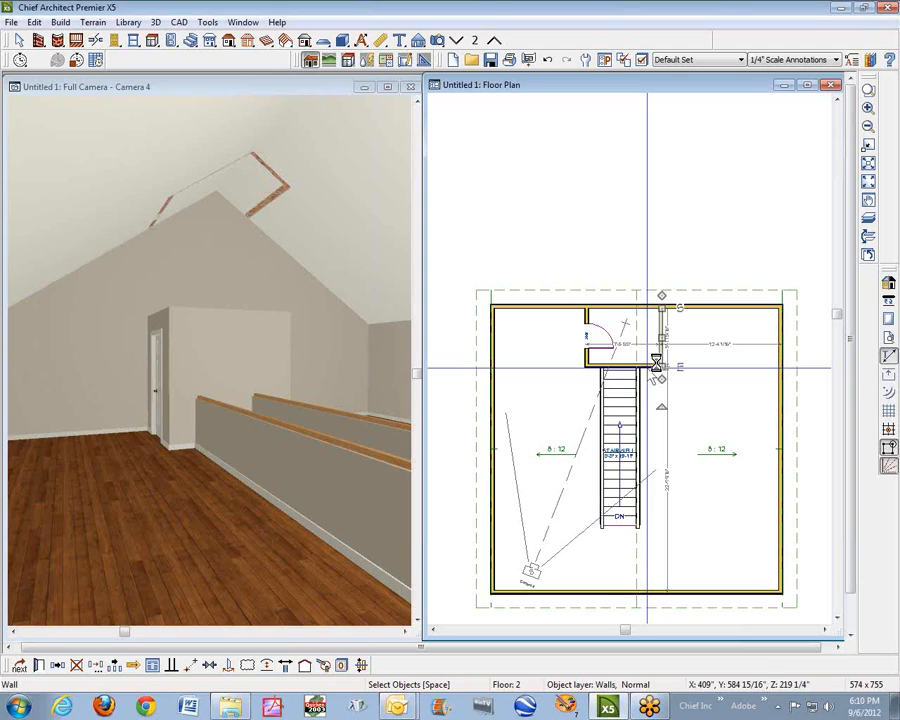
left_click(649, 366, "shift")
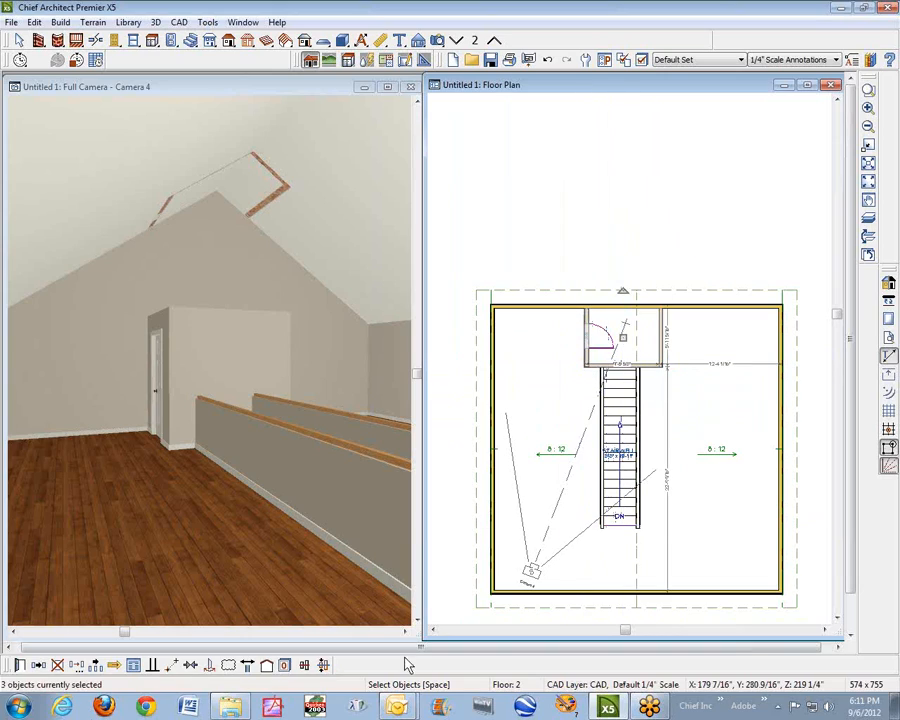
left_click(19, 665)
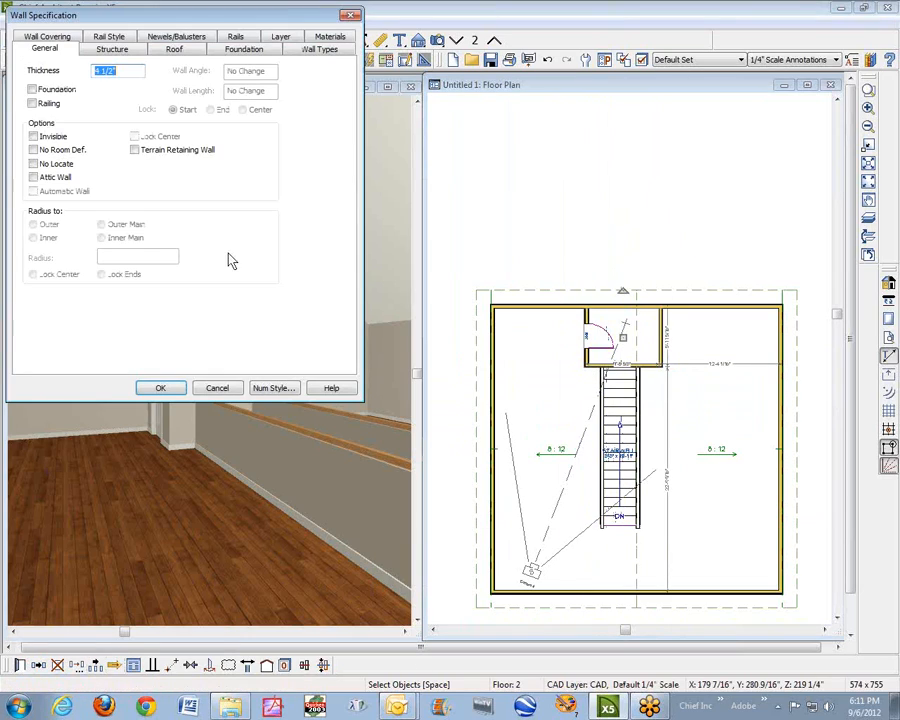
left_click(34, 107)
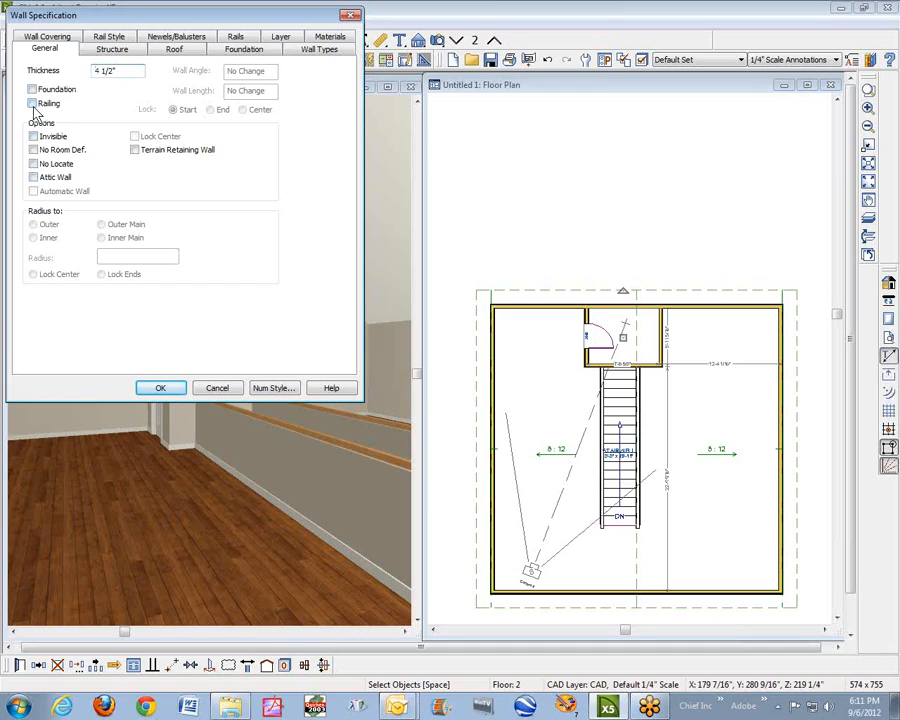
left_click(108, 37)
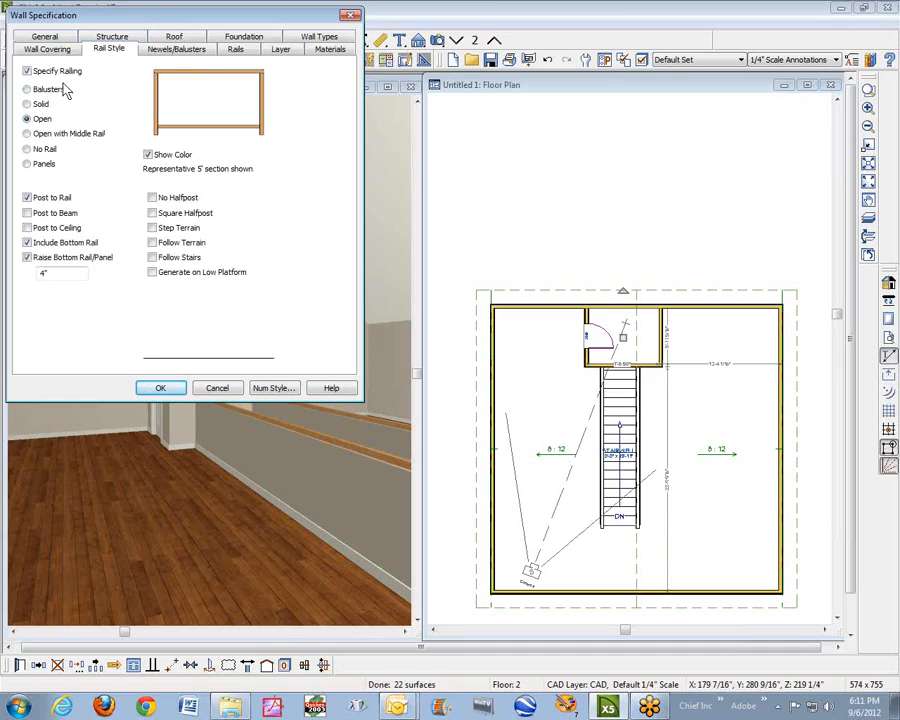
left_click(37, 105)
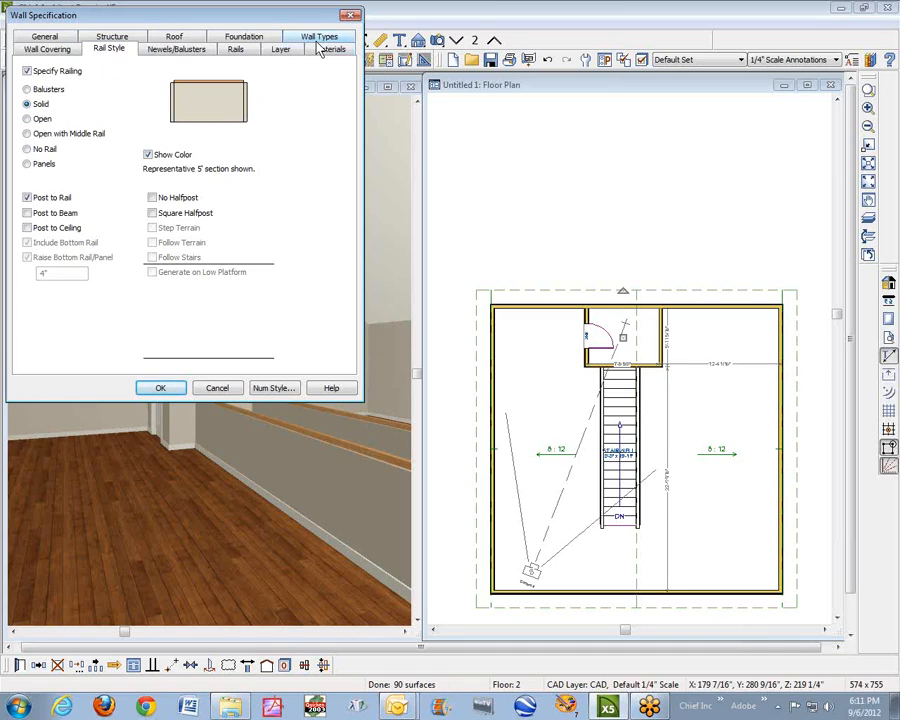
left_click(172, 50)
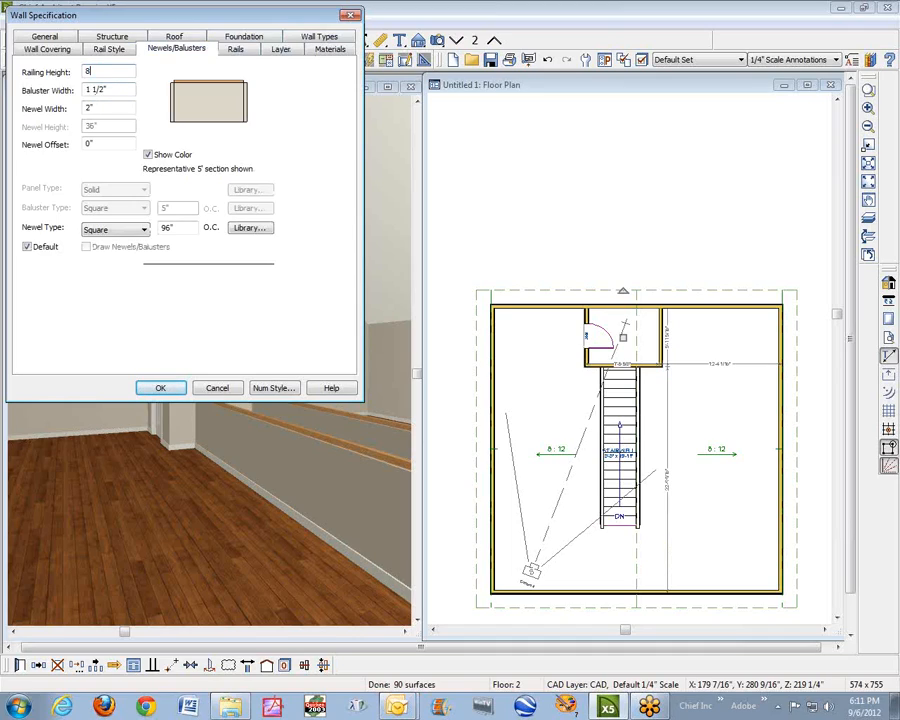
Assign the Drywall plan material to the rail of the small room's three railing walls
left_click(326, 50)
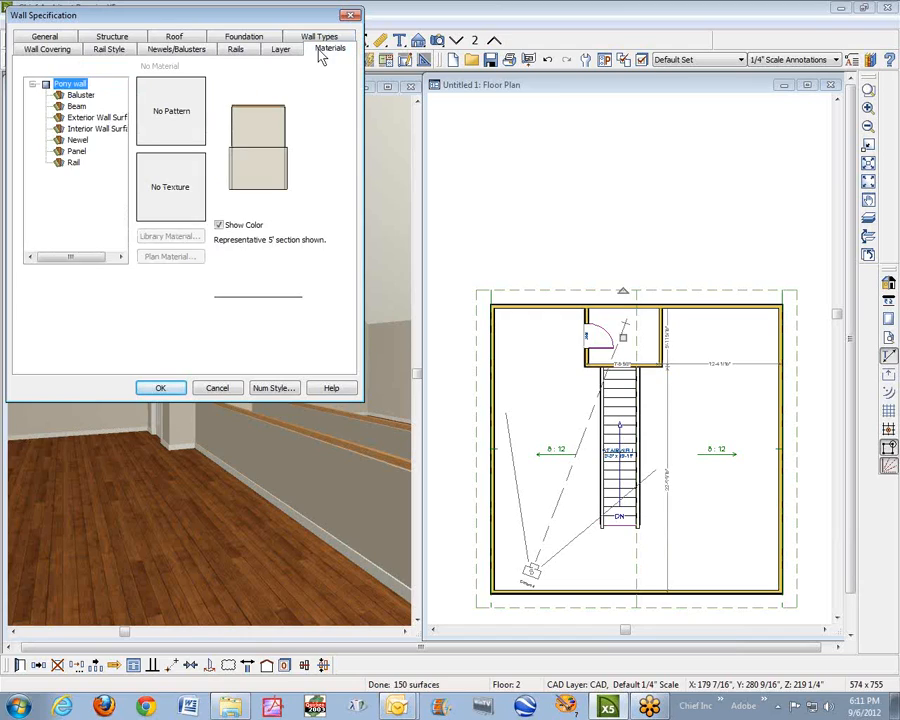
left_click(73, 163)
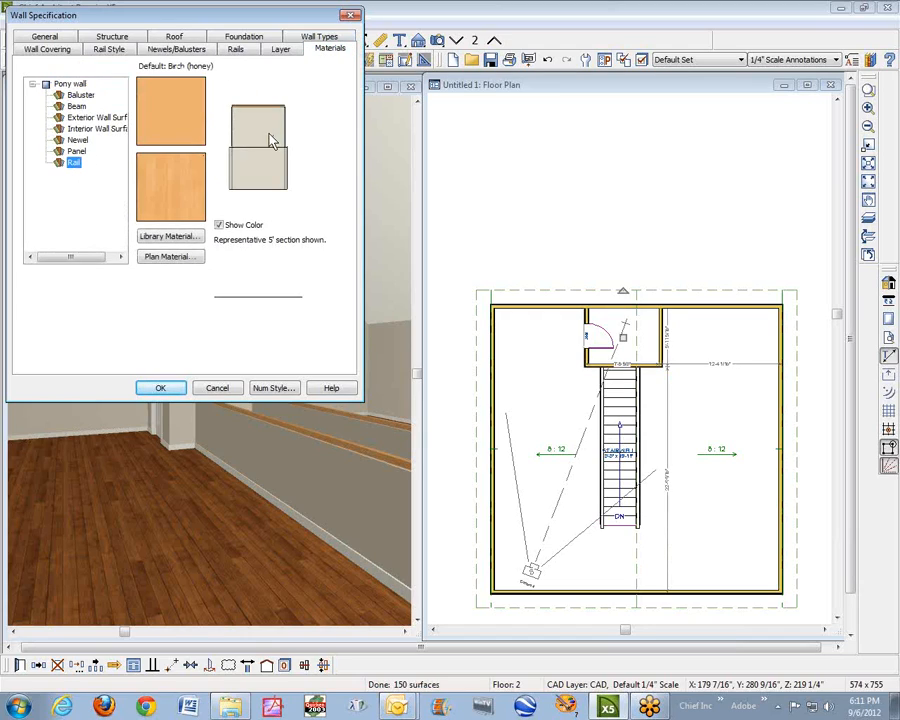
left_click(178, 259)
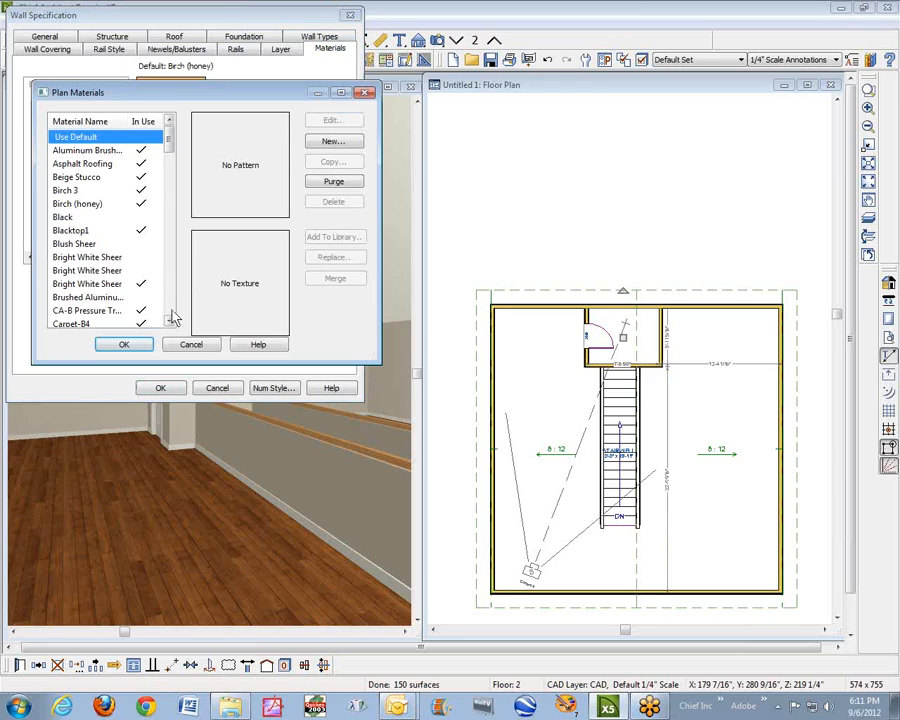
key("d")
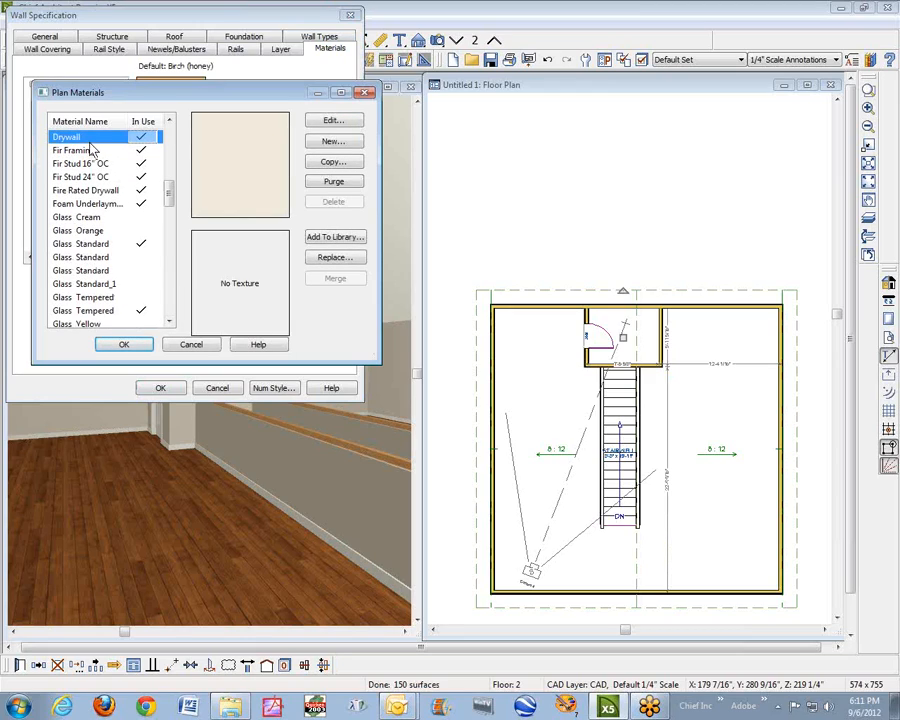
left_click(123, 345)
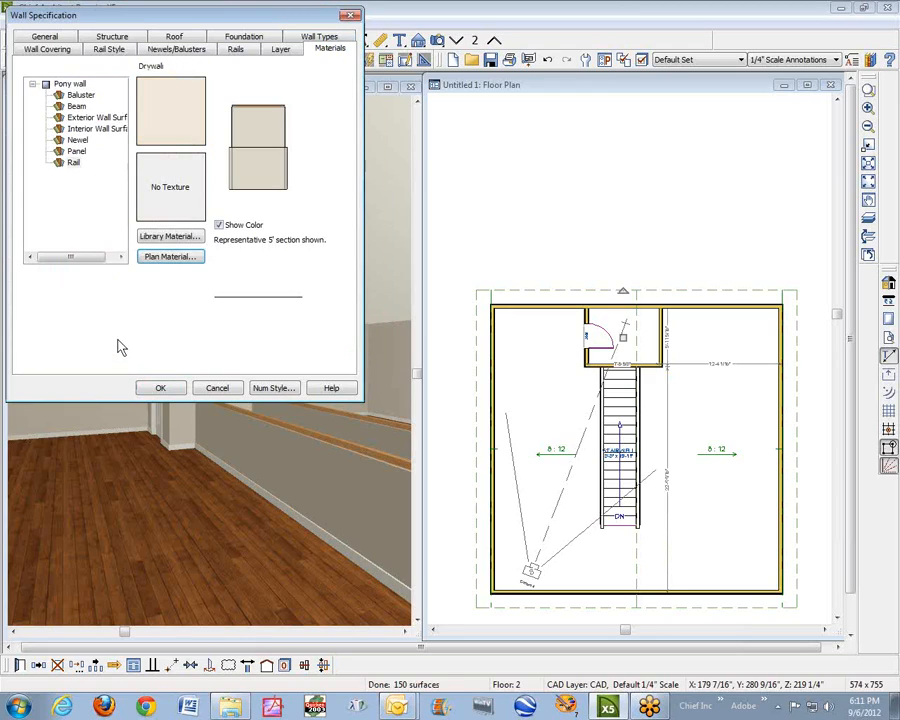
left_click(163, 389)
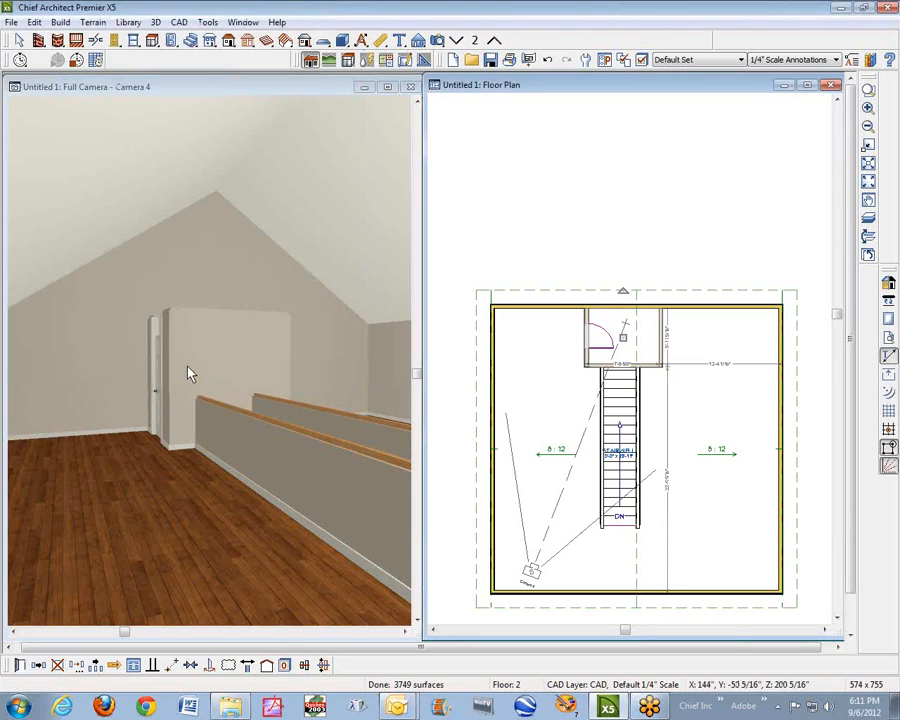
key("space")
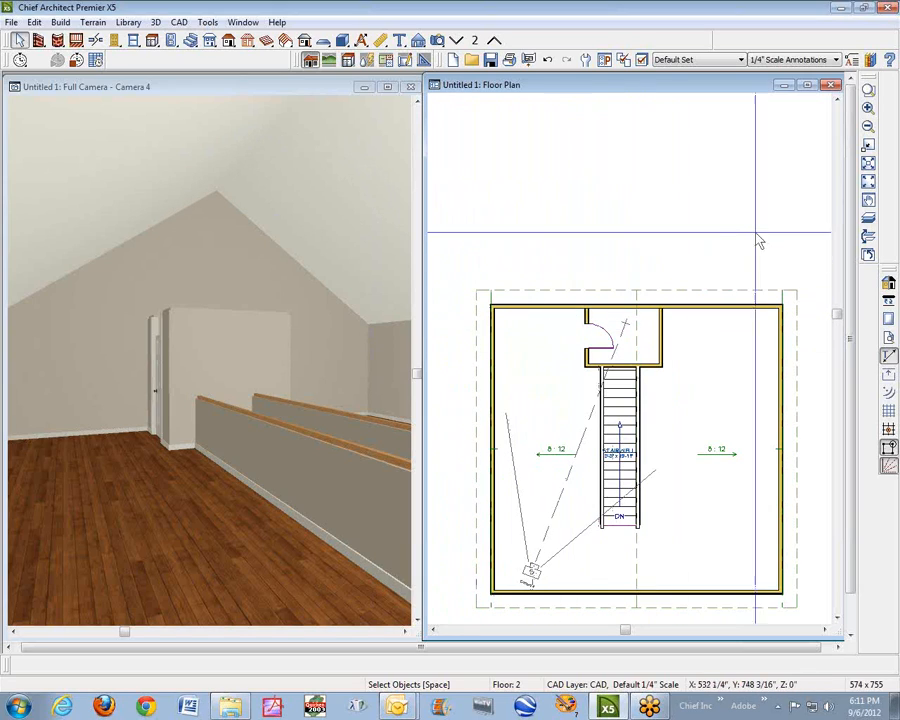
Select the small room in a close-up of the plan and float the Edit toolbar above it
left_click(868, 89)
left_click_drag(555, 269, 737, 421)
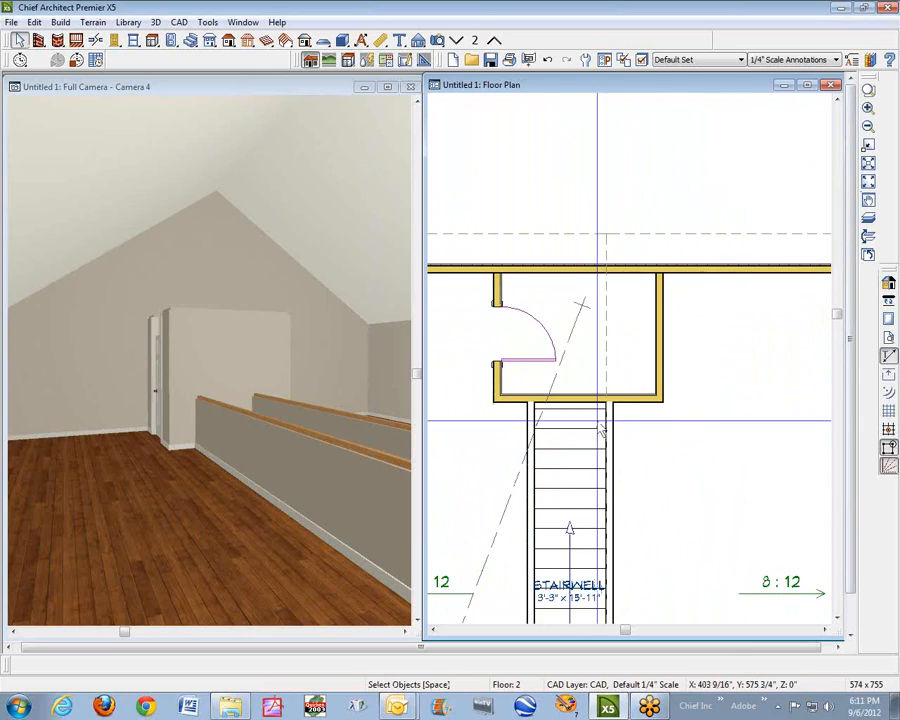
left_click(632, 385)
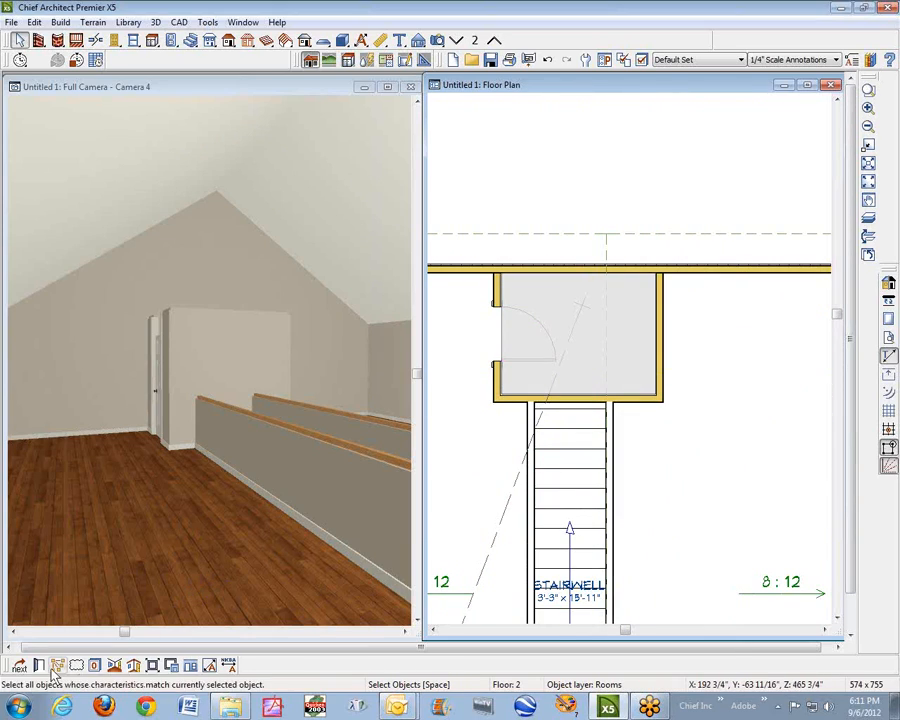
left_click_drag(8, 672, 687, 172)
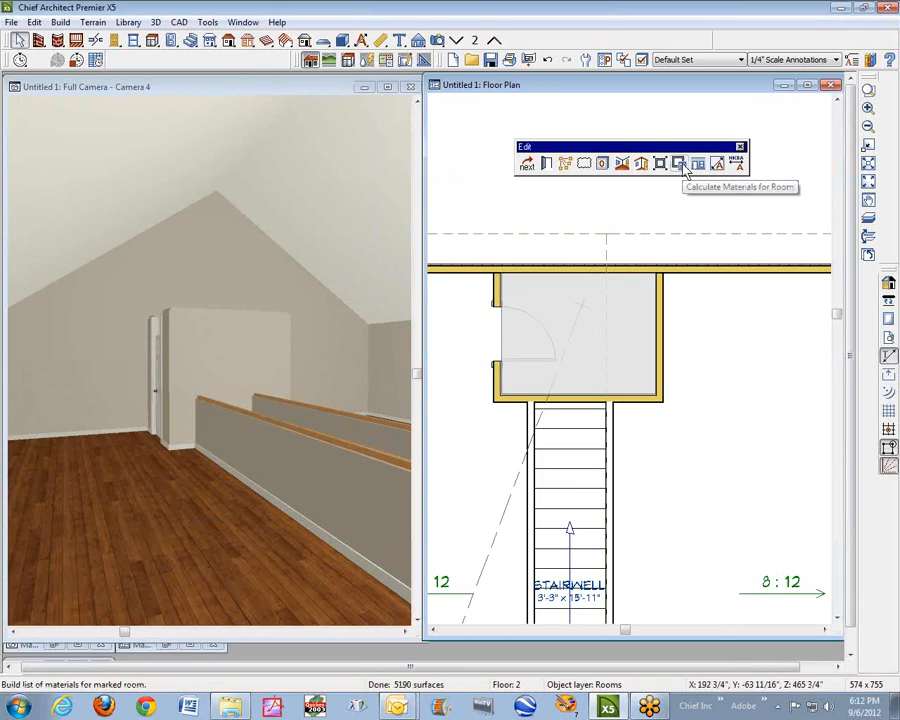
left_click(731, 224)
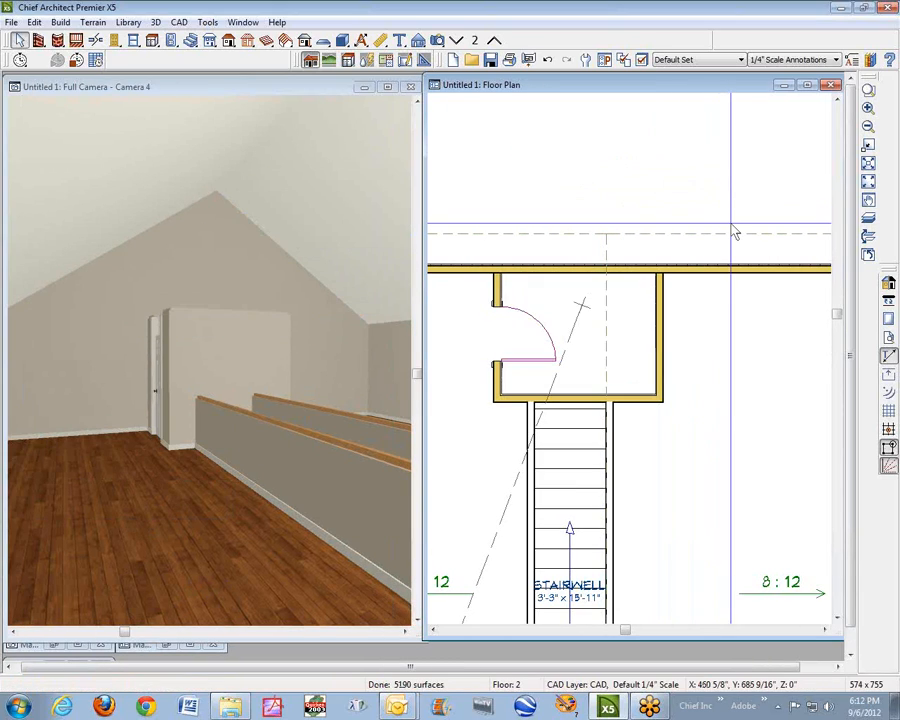
Make a room polyline from the small room and convert it to a slab
left_click(634, 332)
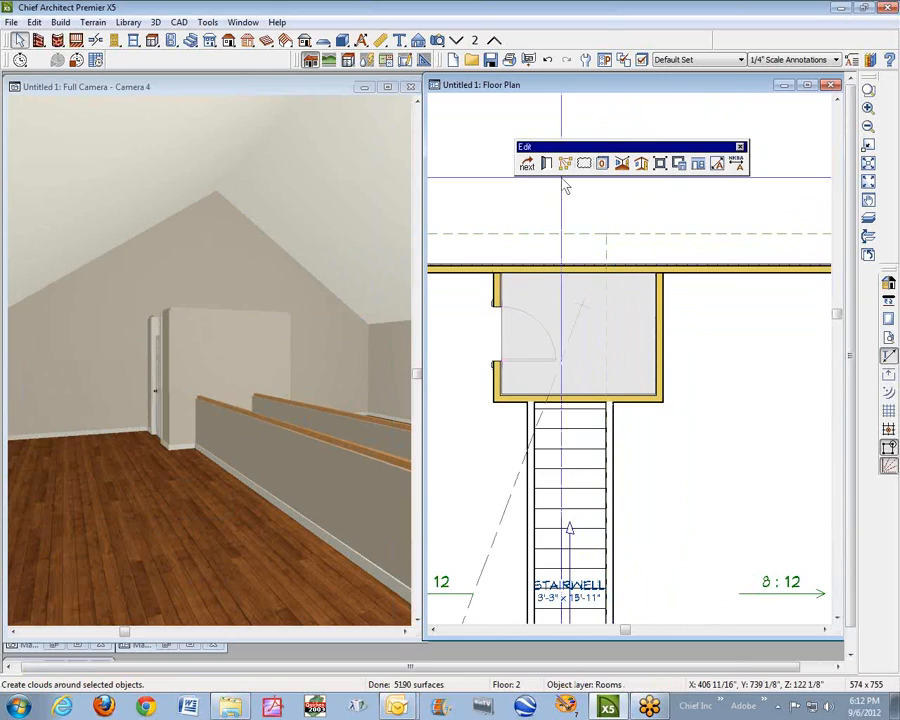
left_click(623, 167)
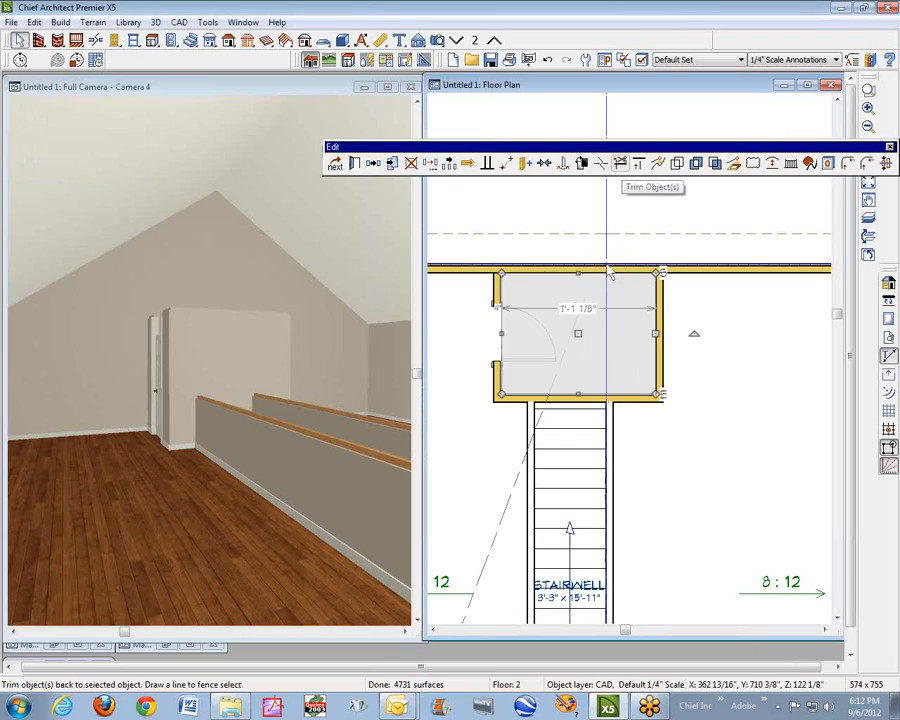
left_click(733, 164)
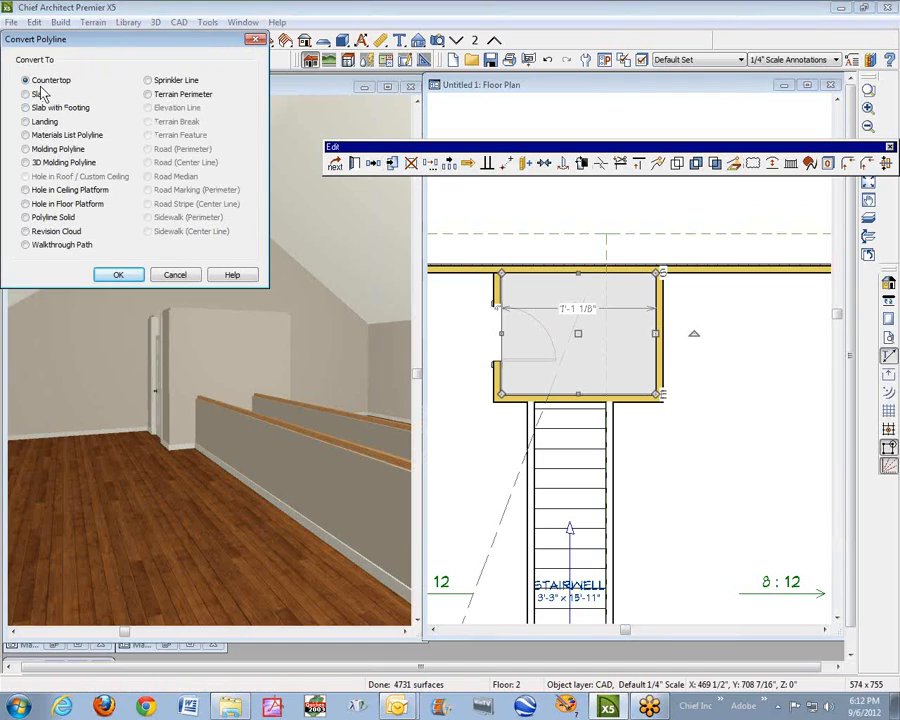
left_click(119, 275)
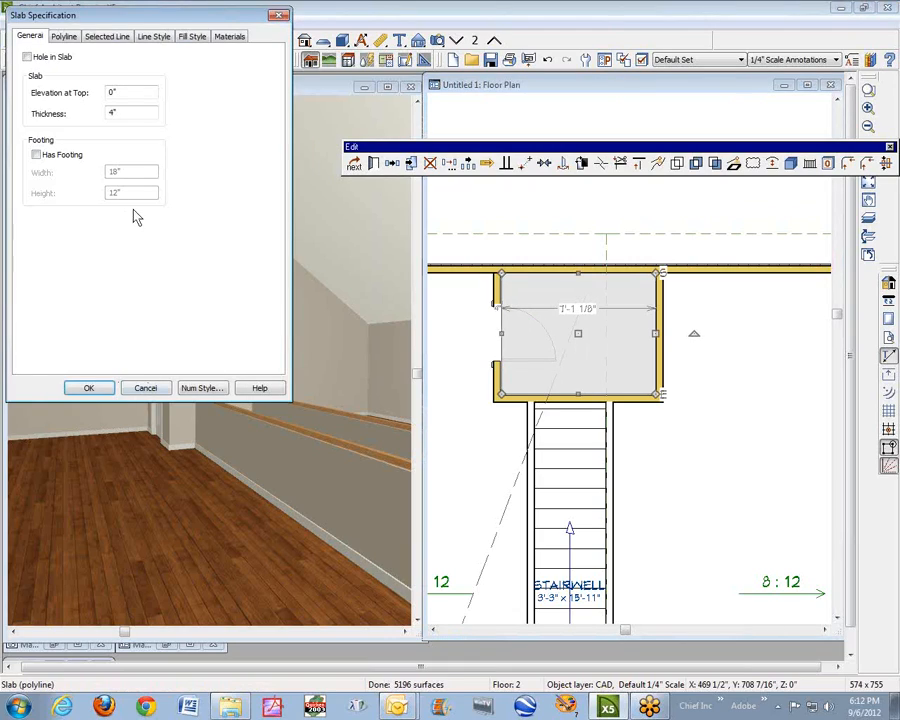
Assign the Drywall plan material to the small room's slab
left_click(229, 37)
left_click(92, 82)
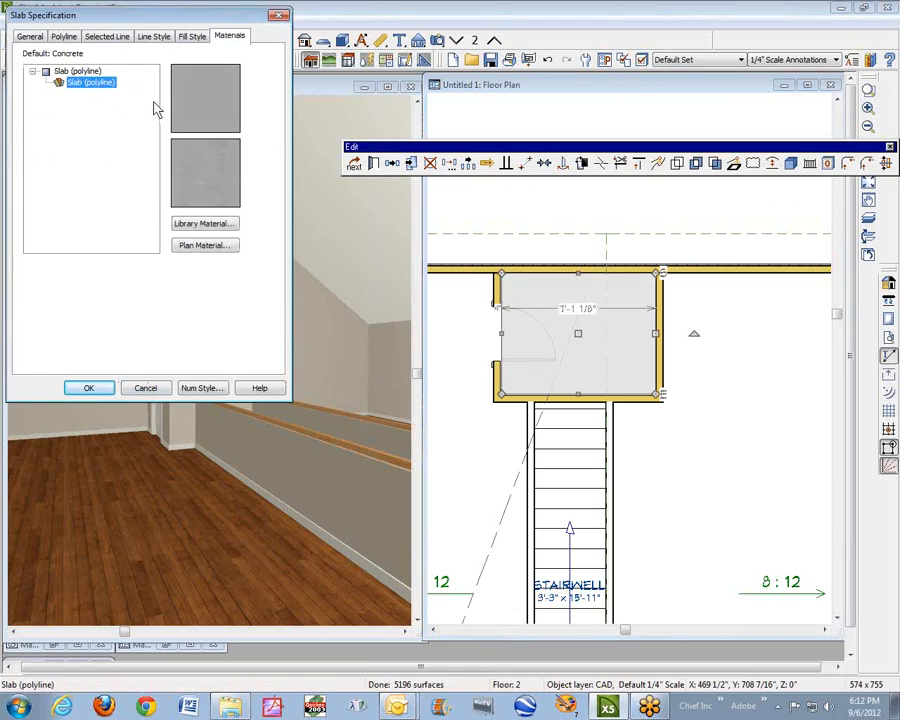
left_click(214, 245)
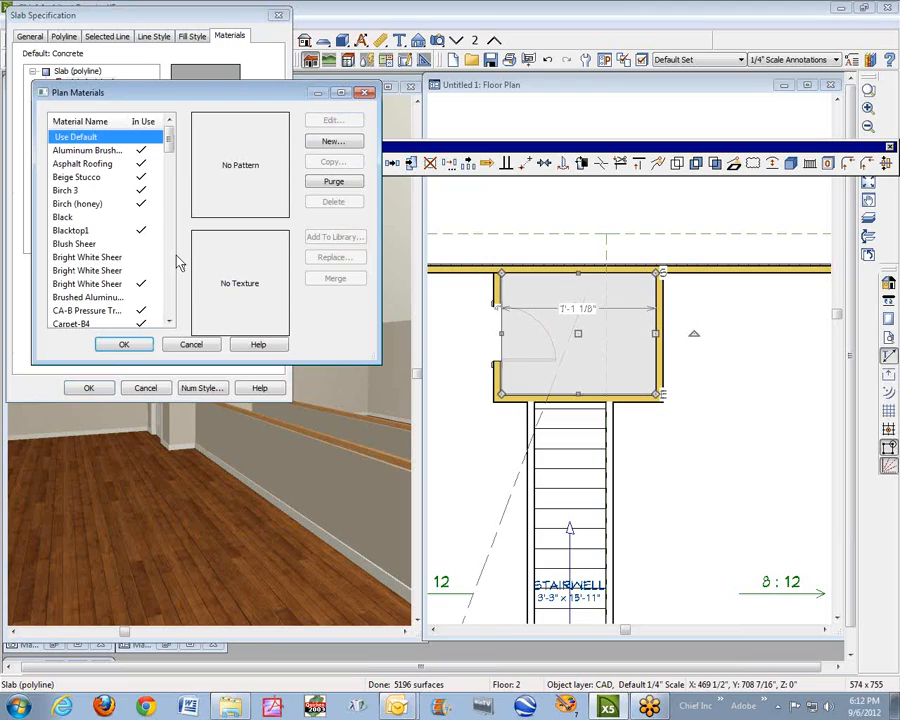
key("d")
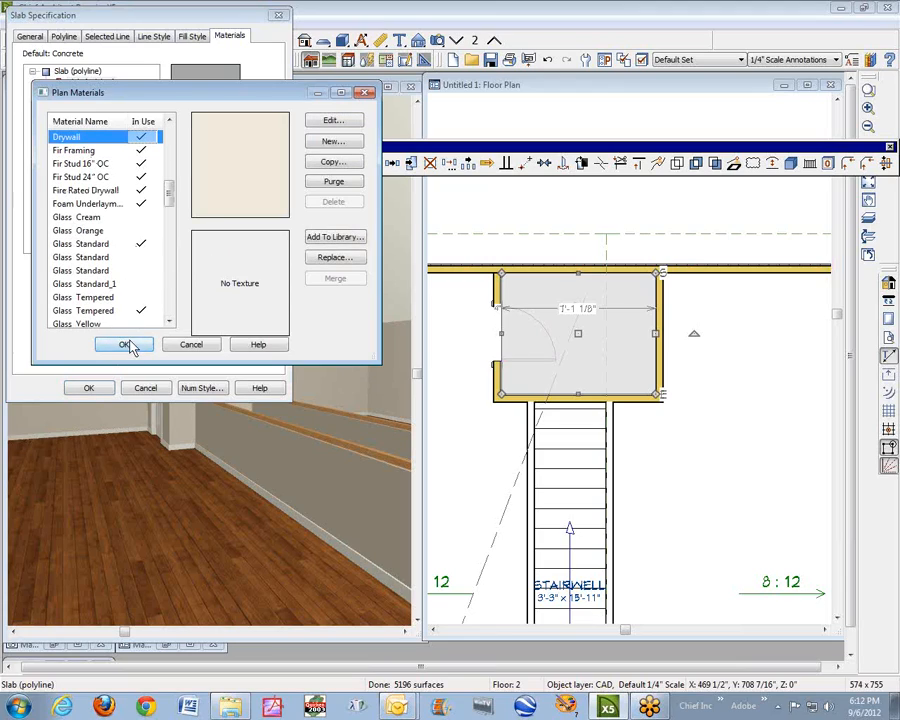
left_click(124, 345)
Set the slab's thickness to 8 inches and its top elevation to 200 inches
left_click(30, 36)
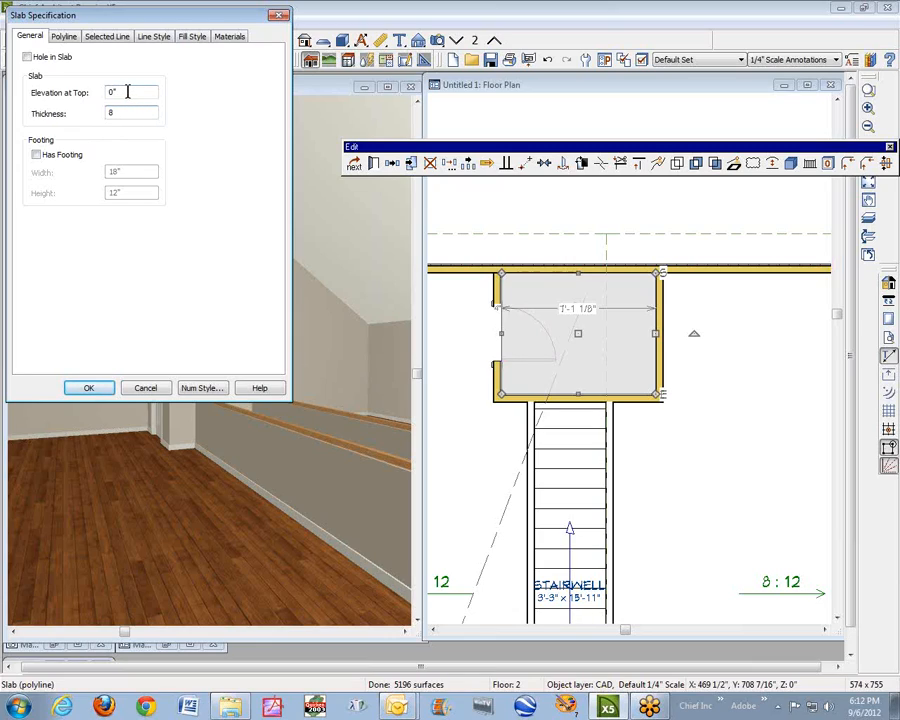
left_click(75, 390)
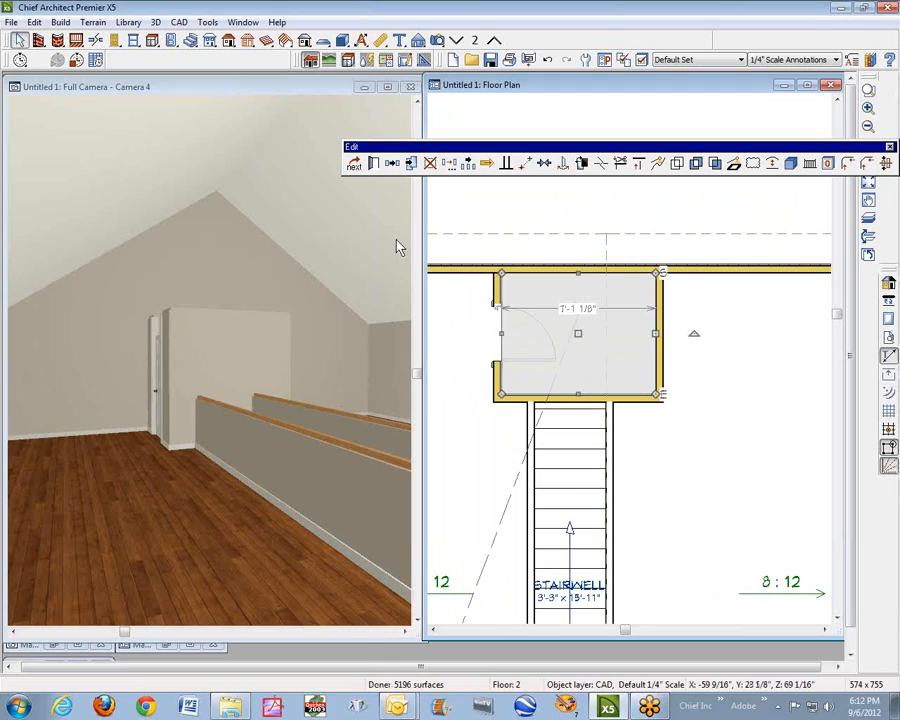
left_click(375, 166)
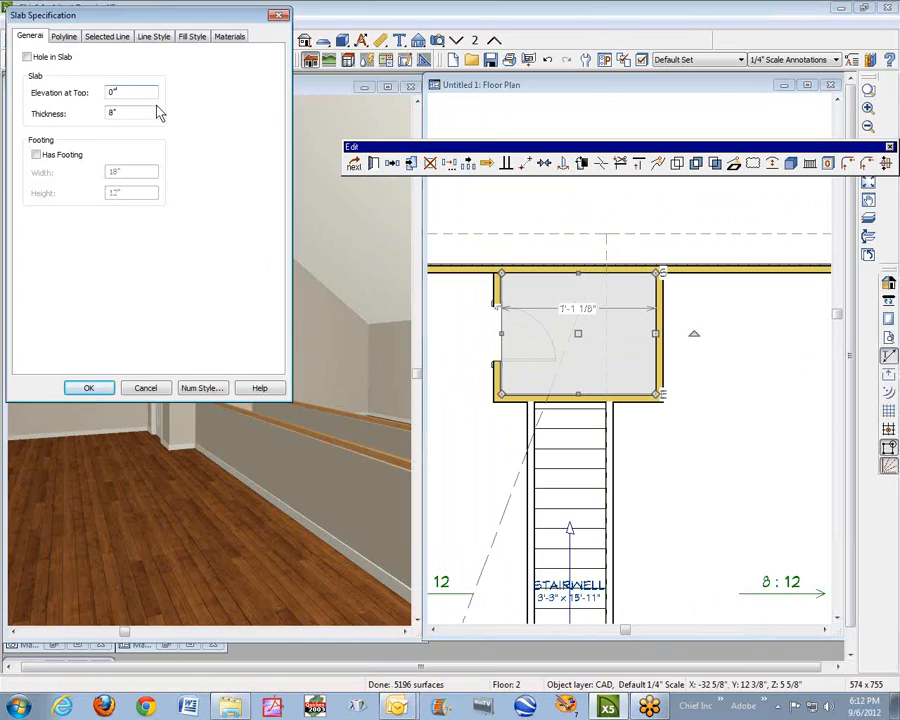
key("BackSpace")
type("200")
left_click(95, 389)
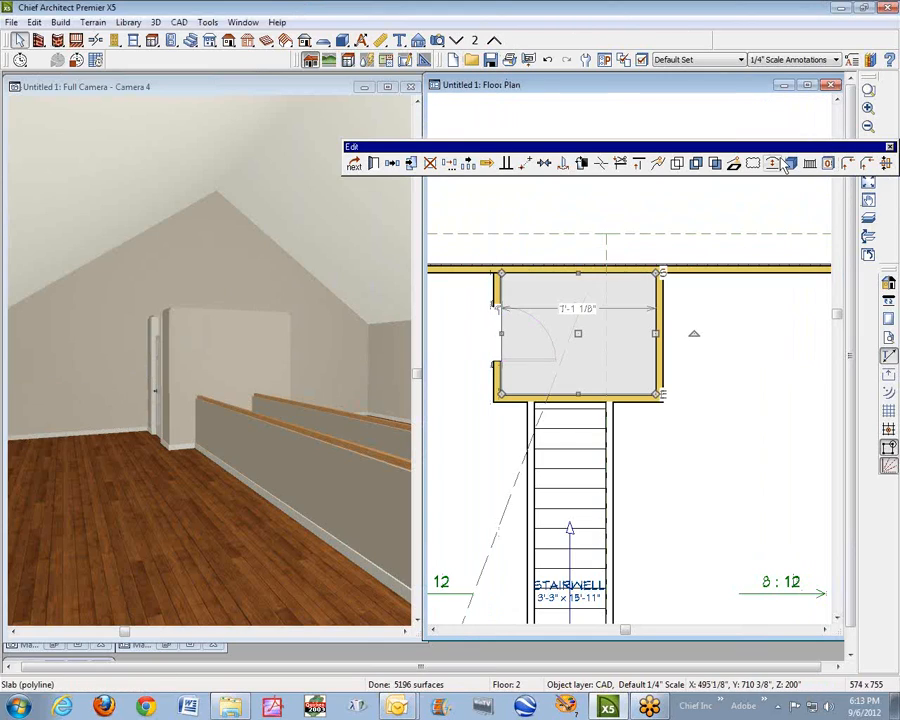
Dock the floating Edit toolbar and create a cross-section view looking at the small room from the stairwell side
left_click_drag(617, 160, 275, 665)
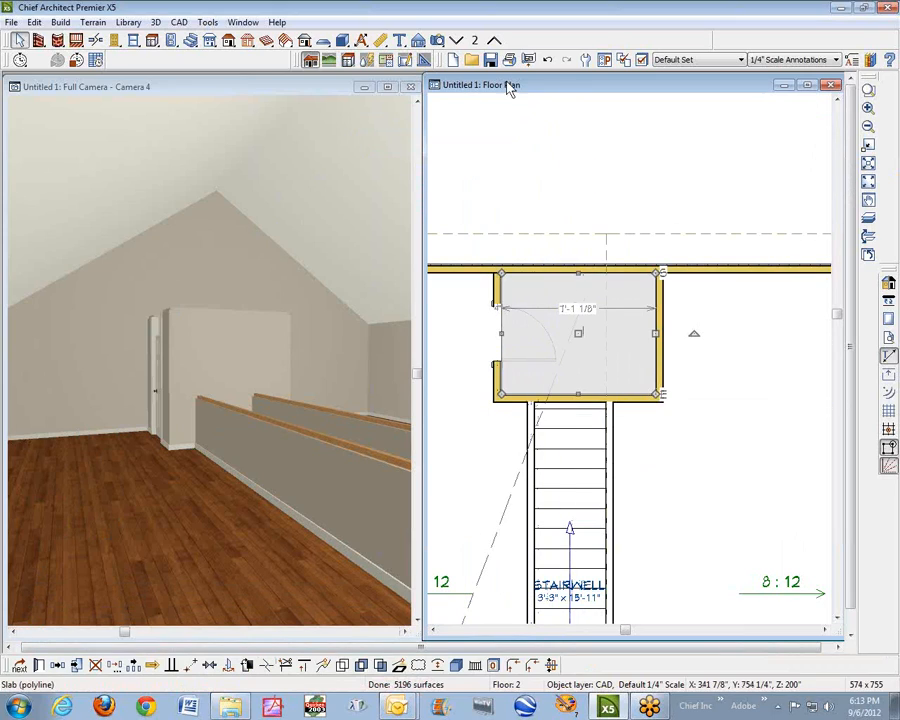
left_click(597, 149)
left_click(438, 41)
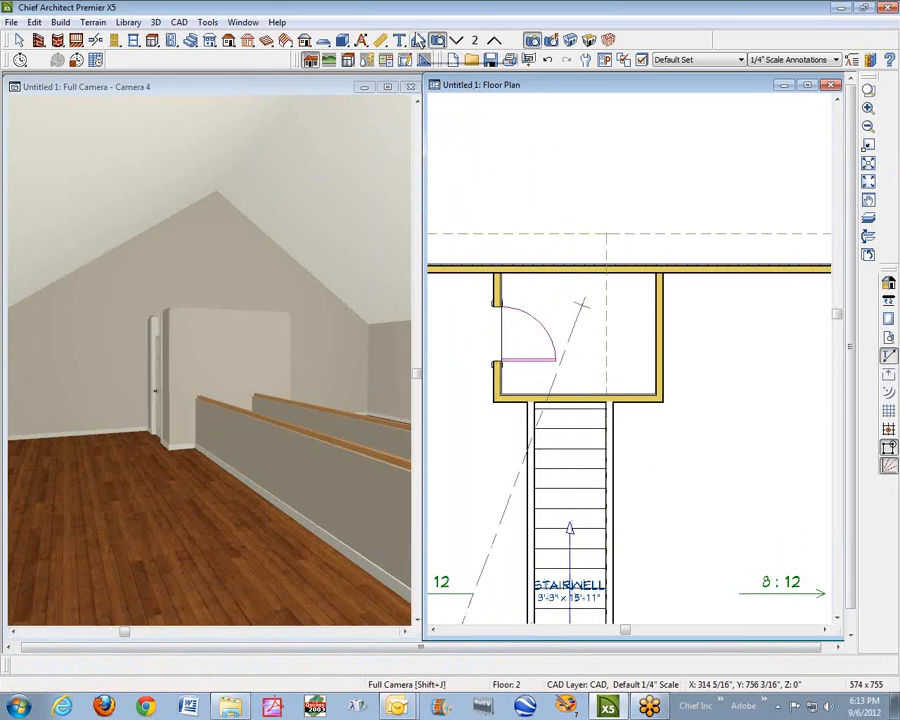
left_click(418, 40)
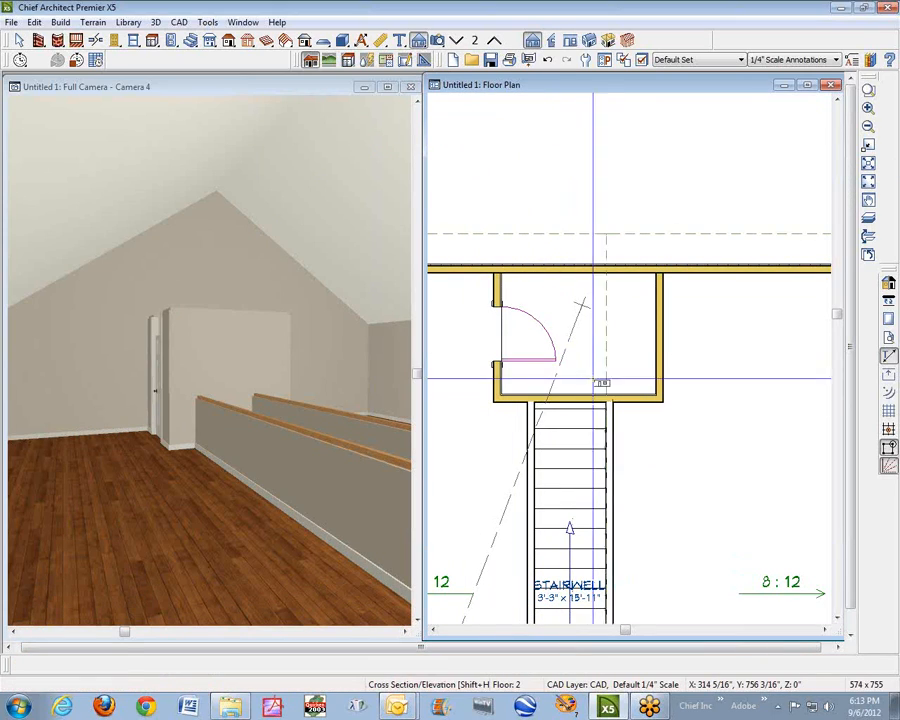
mouse_move(640, 412)
left_mouse_down()
mouse_move(611, 250)
mouse_move(634, 200)
mouse_move(645, 201)
left_mouse_up()
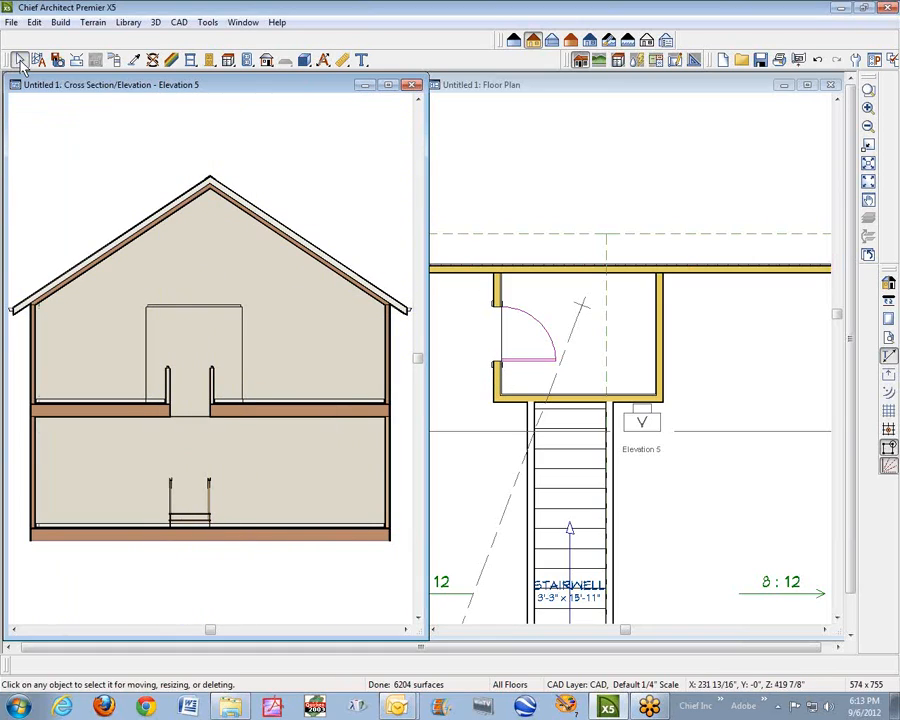
Set the top rail of the small room's three railing walls to 4 1/2 inches wide and 1/16 inch high
left_click(496, 88)
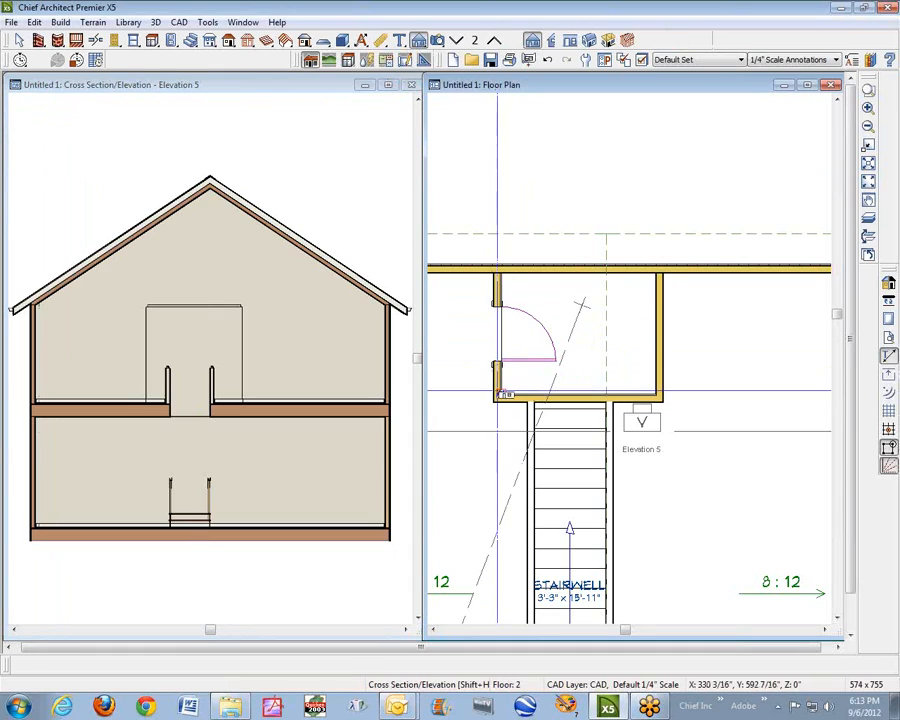
key("space")
left_click(500, 378)
left_click(605, 395, "shift")
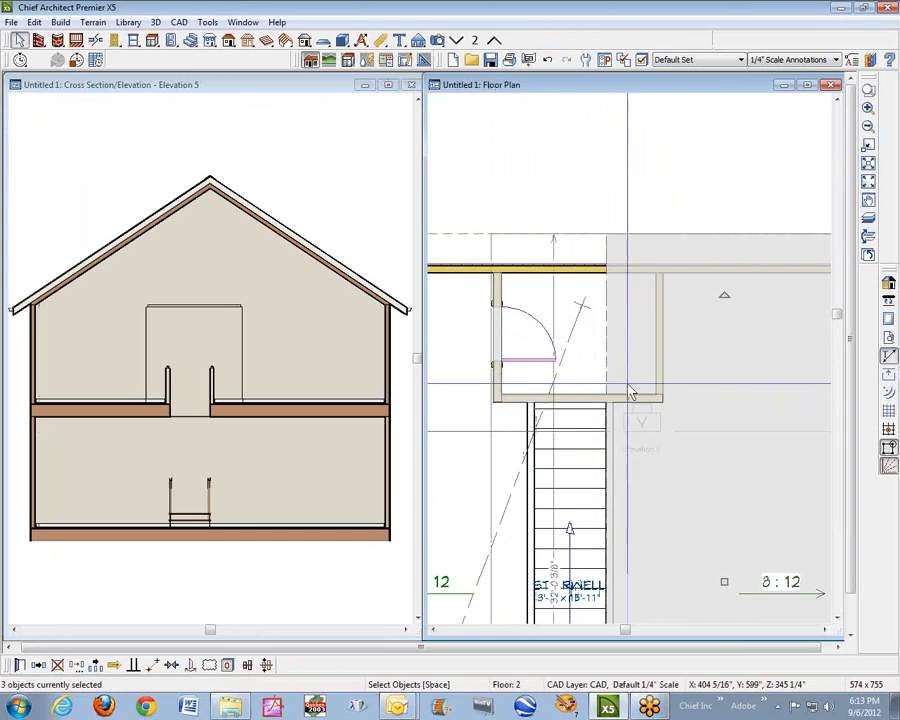
left_click(658, 343)
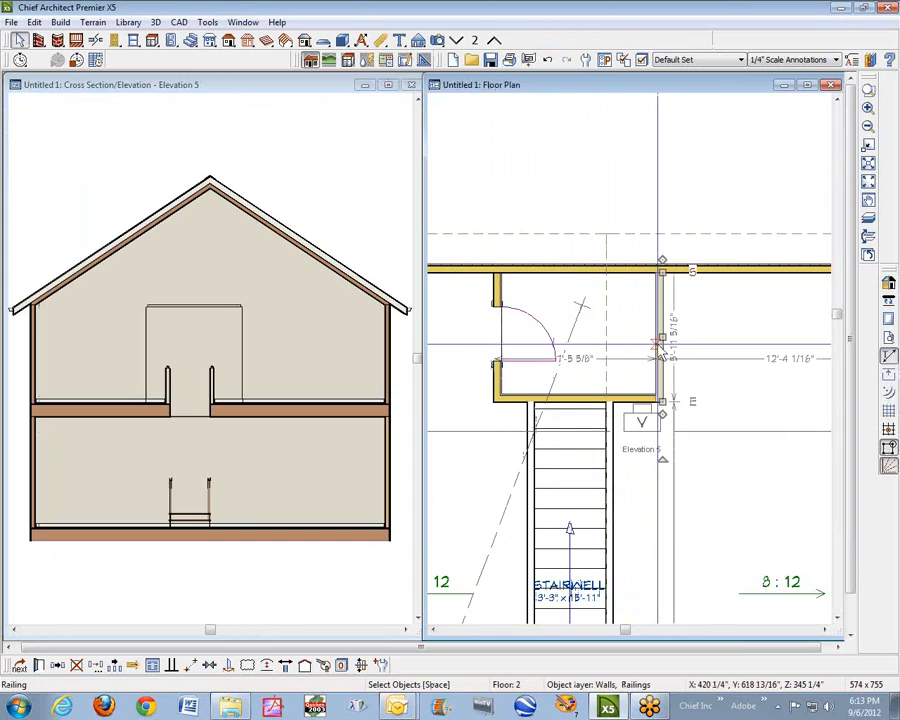
left_click(588, 399, "shift")
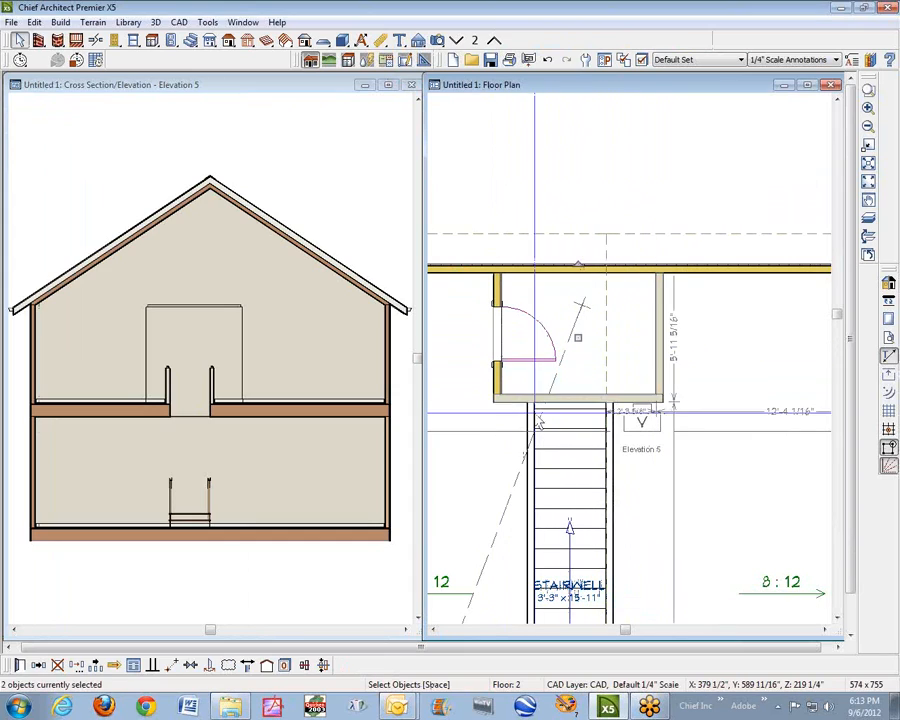
left_click(498, 383, "shift")
left_click(18, 664)
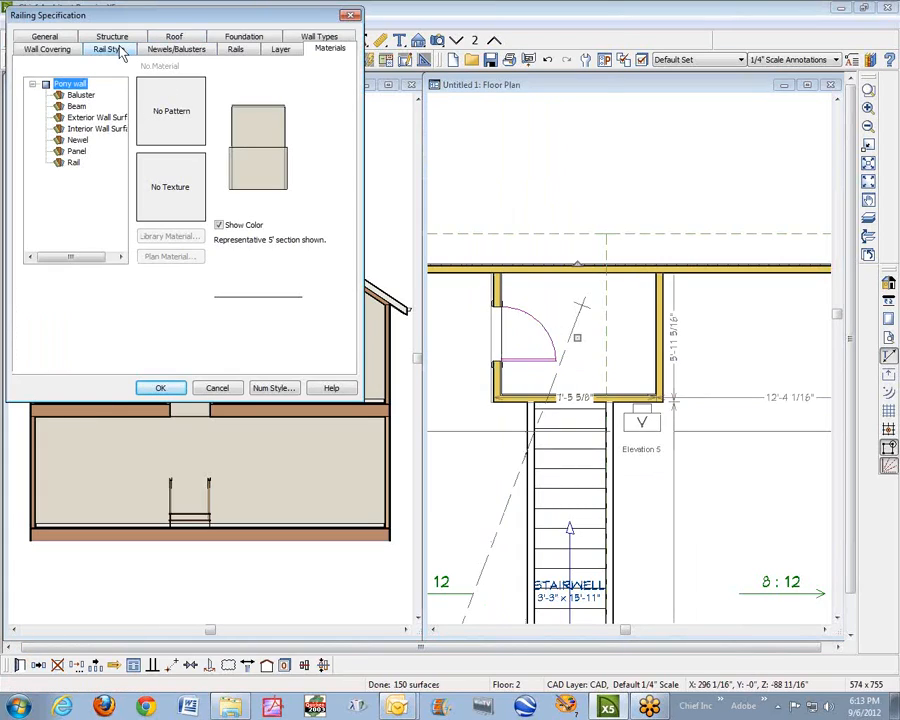
left_click(236, 49)
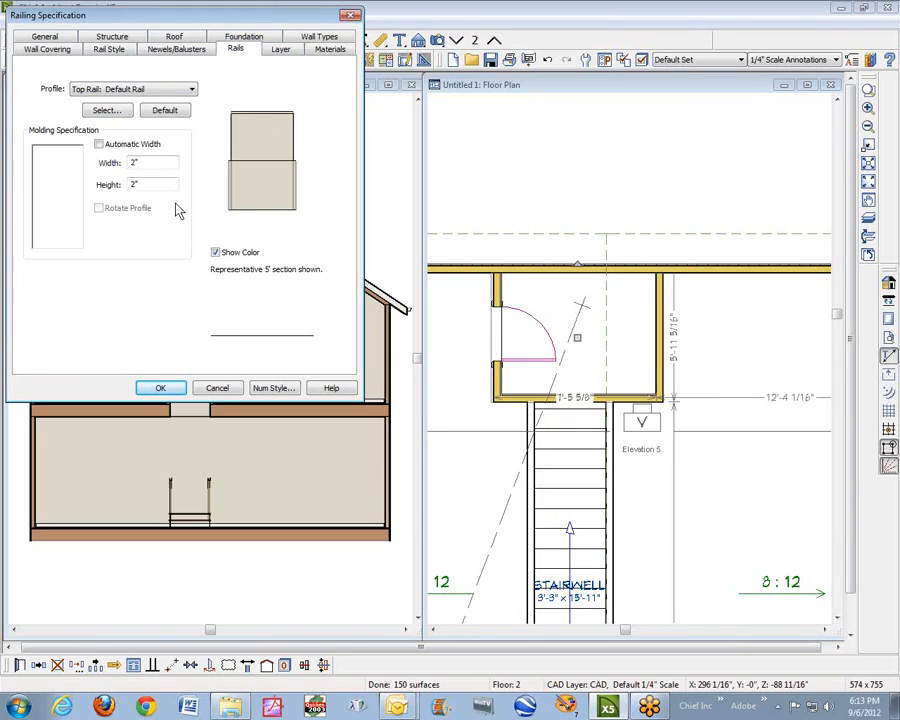
type("4.5")
key("Tab")
left_click(160, 388)
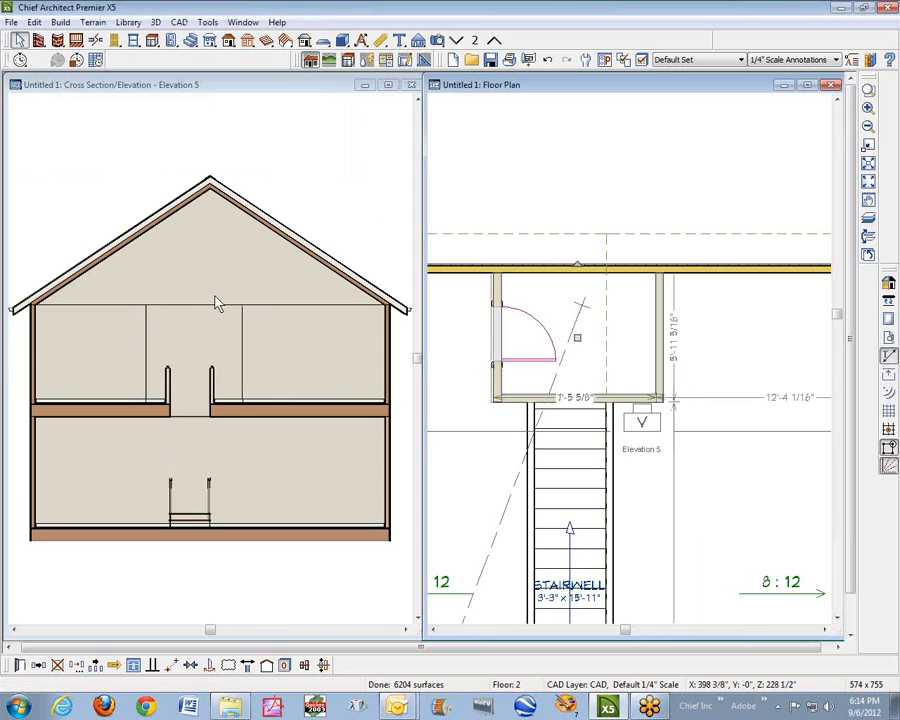
left_click(503, 327)
key("space")
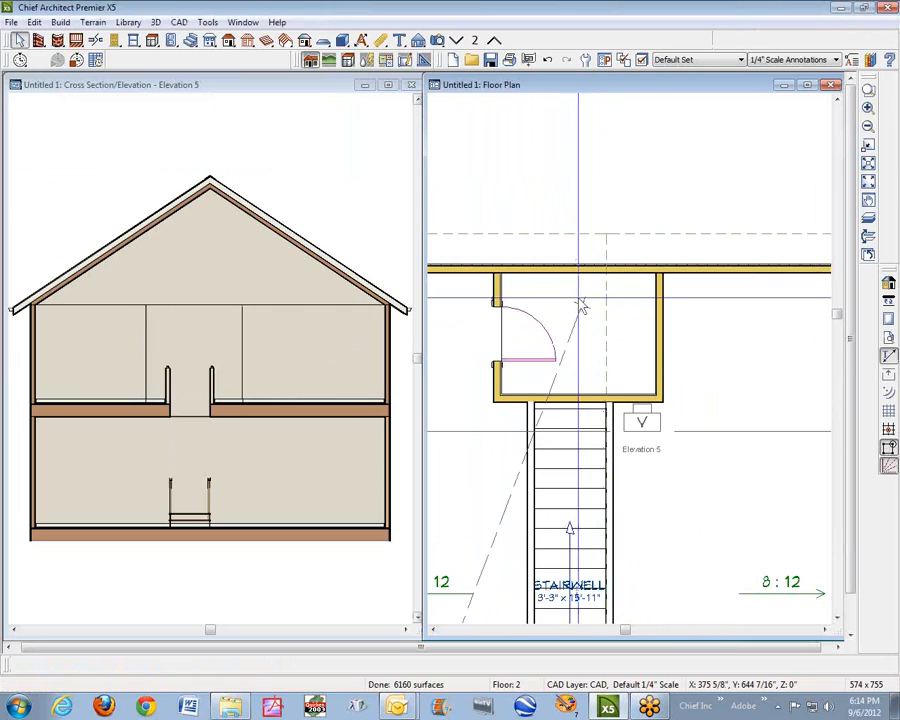
Move the cross-section camera's cutting line onto the small room's wall at the head of the stairs
left_click(648, 431)
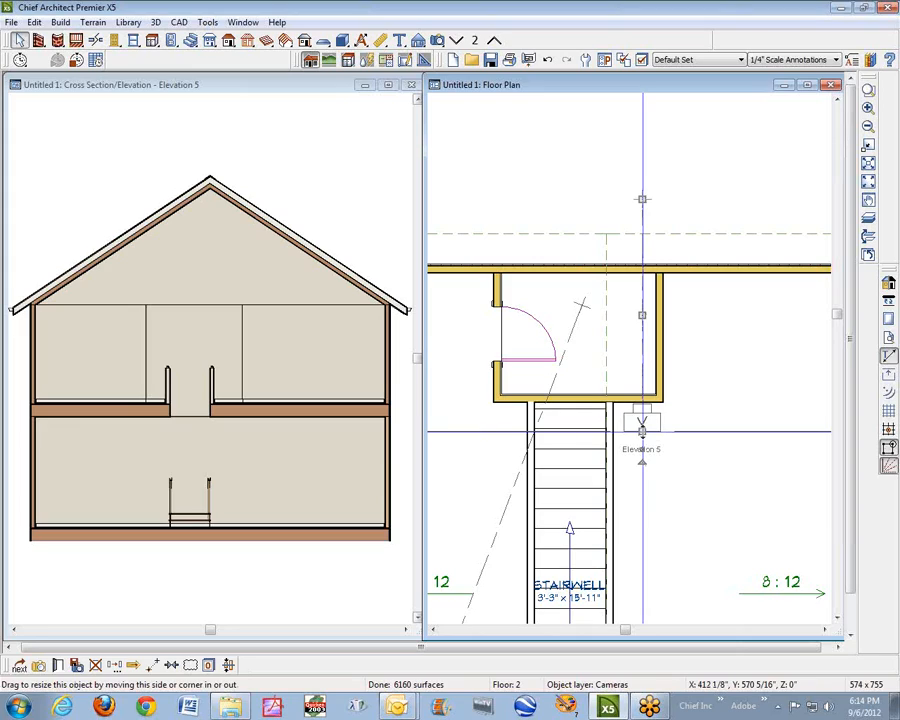
left_click(645, 363)
left_click(641, 431)
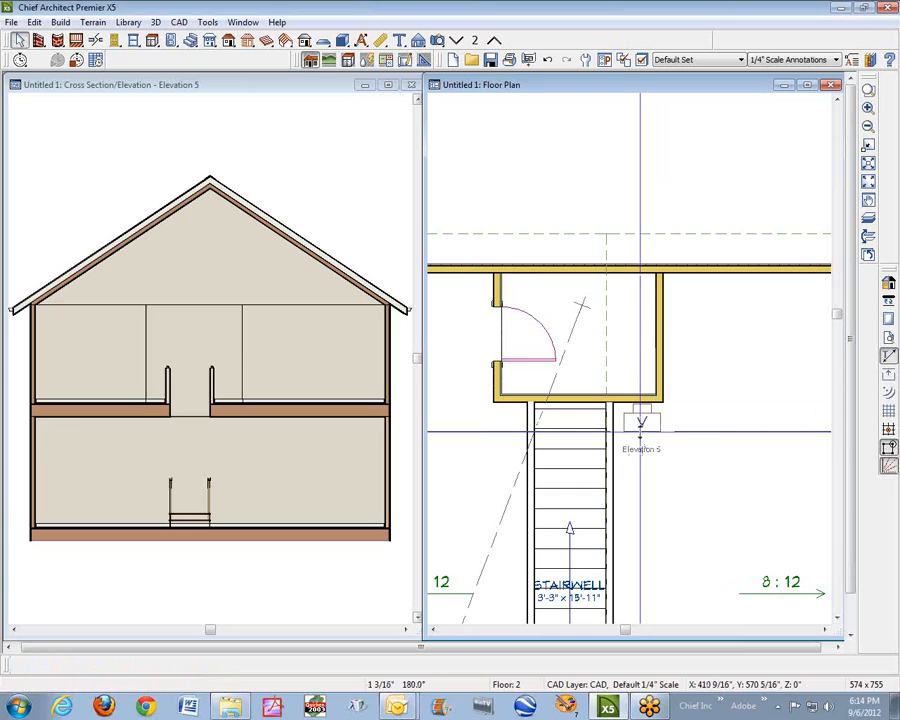
left_click_drag(642, 431, 642, 404)
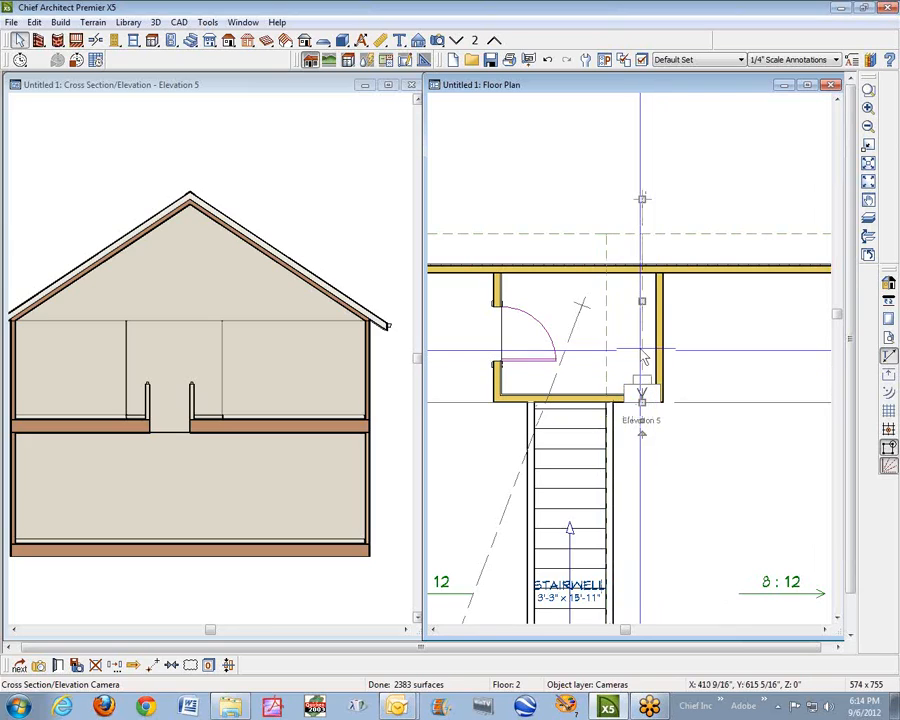
left_click(720, 294)
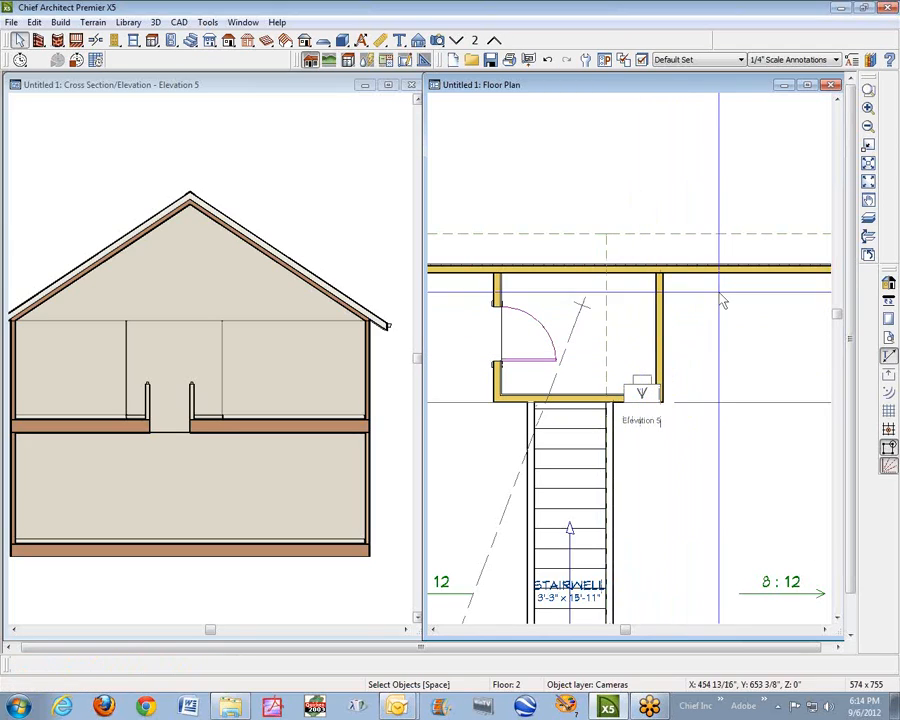
Close the cross-section and full camera views and return to the floor plan
left_click(411, 86)
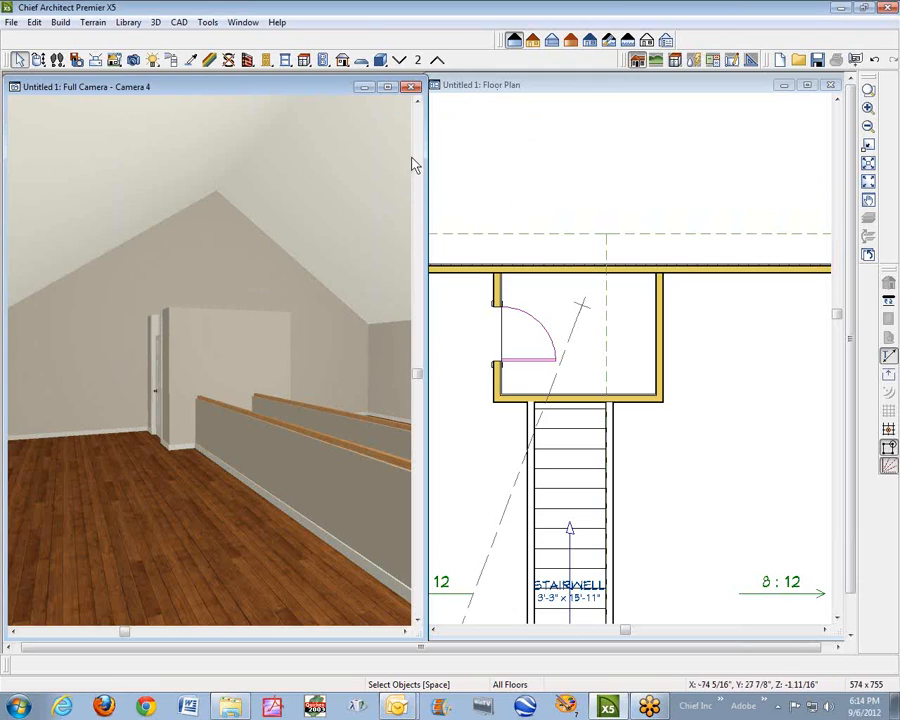
left_click(412, 88)
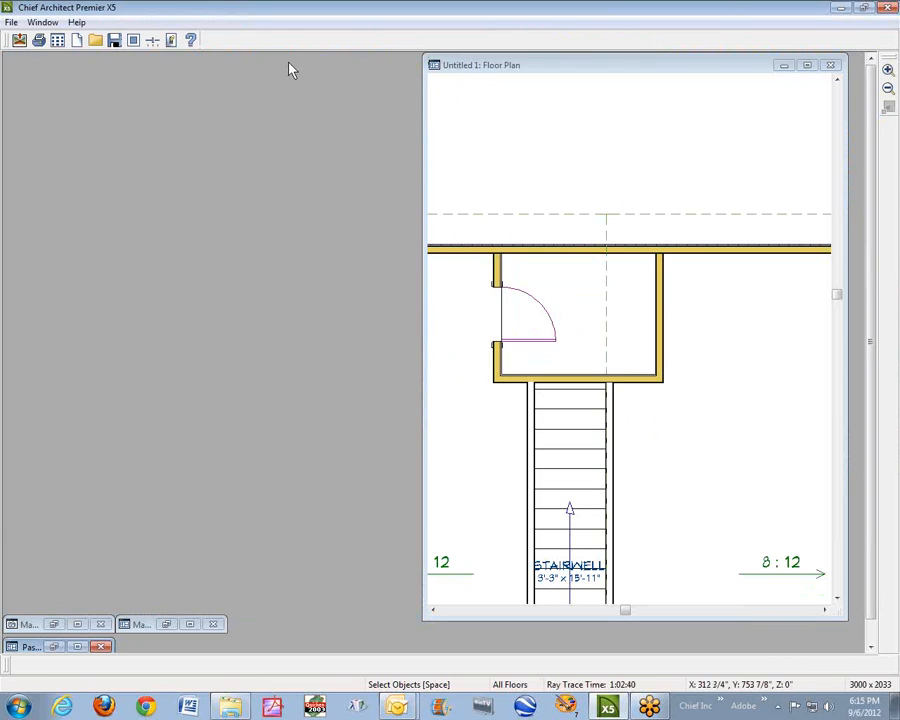
left_click(650, 179)
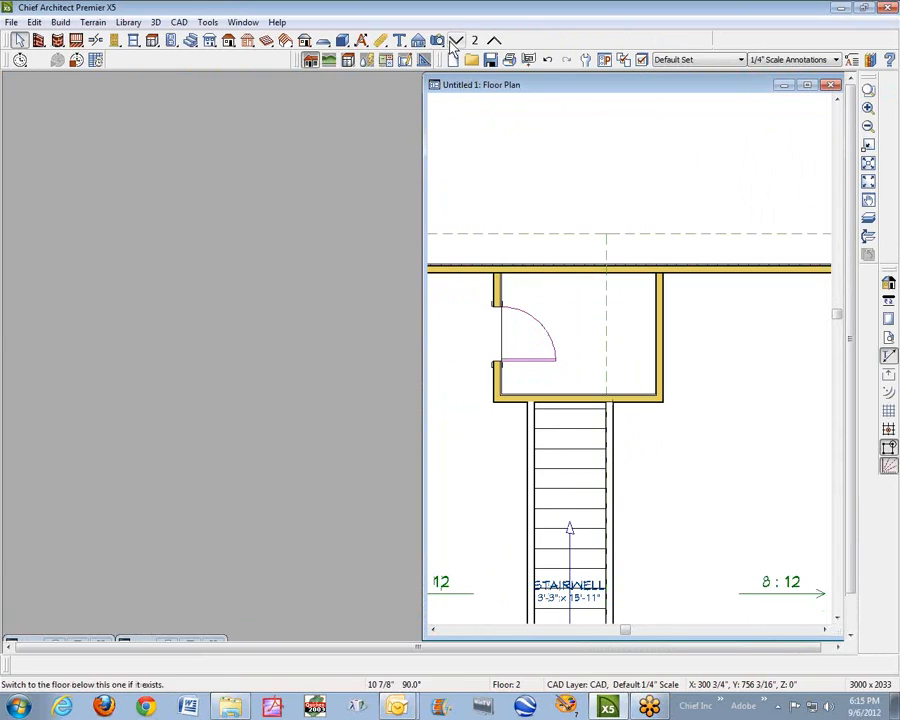
Create a cross-section view facing the small room's door wall and inspect the doorway in it
left_click(437, 40)
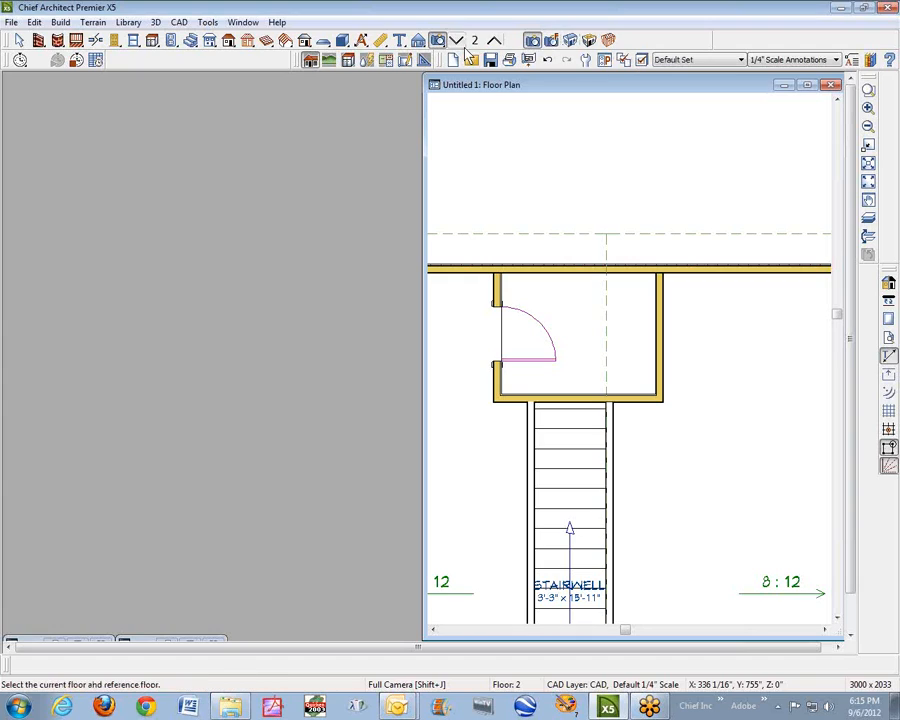
left_click(418, 40)
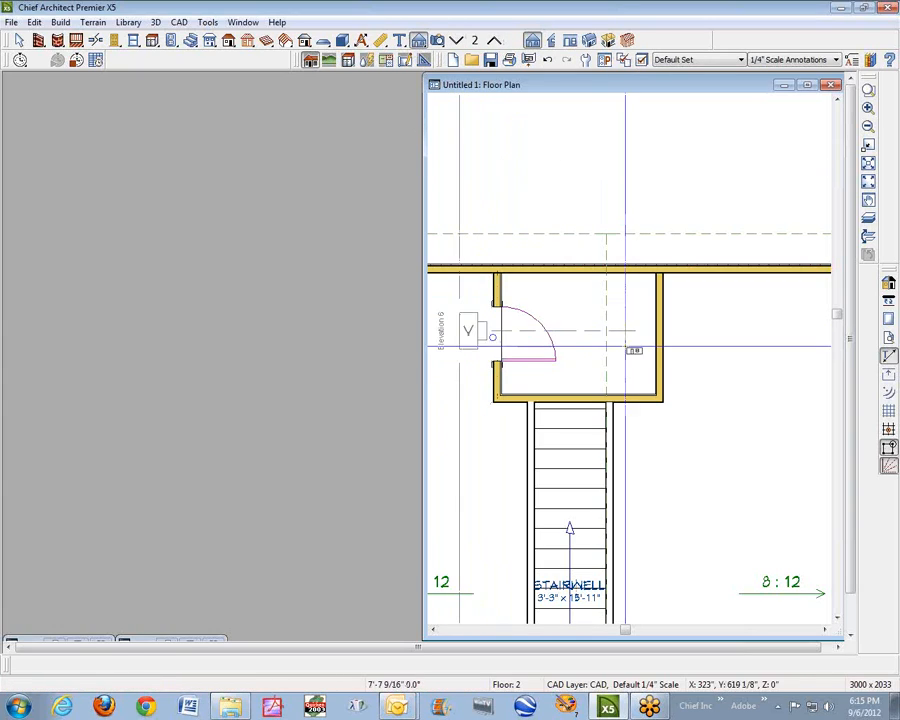
left_click_drag(626, 346, 741, 329)
left_click(741, 330)
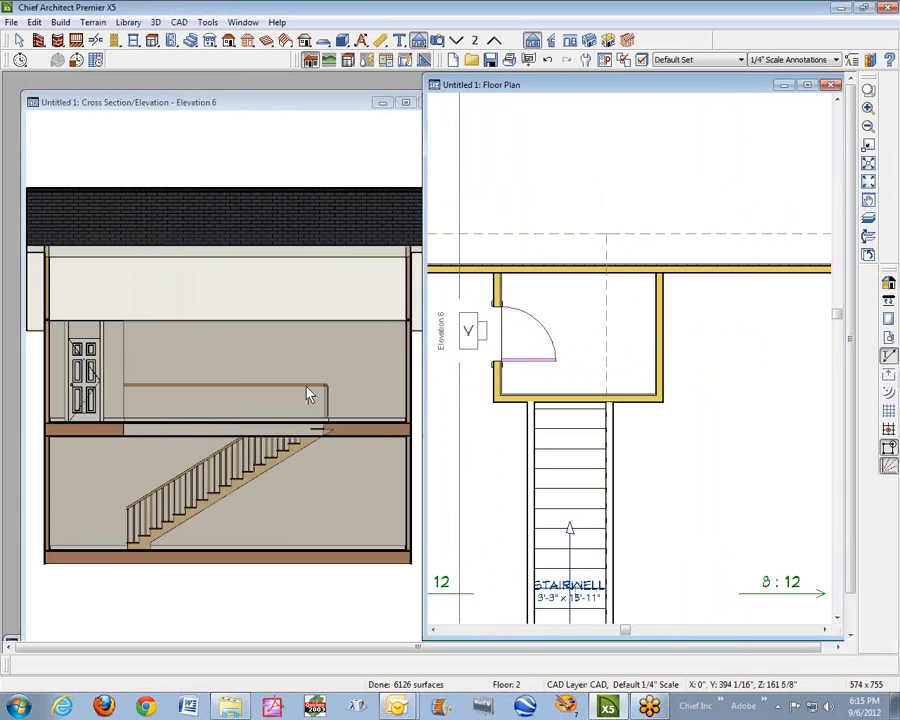
left_click(100, 365)
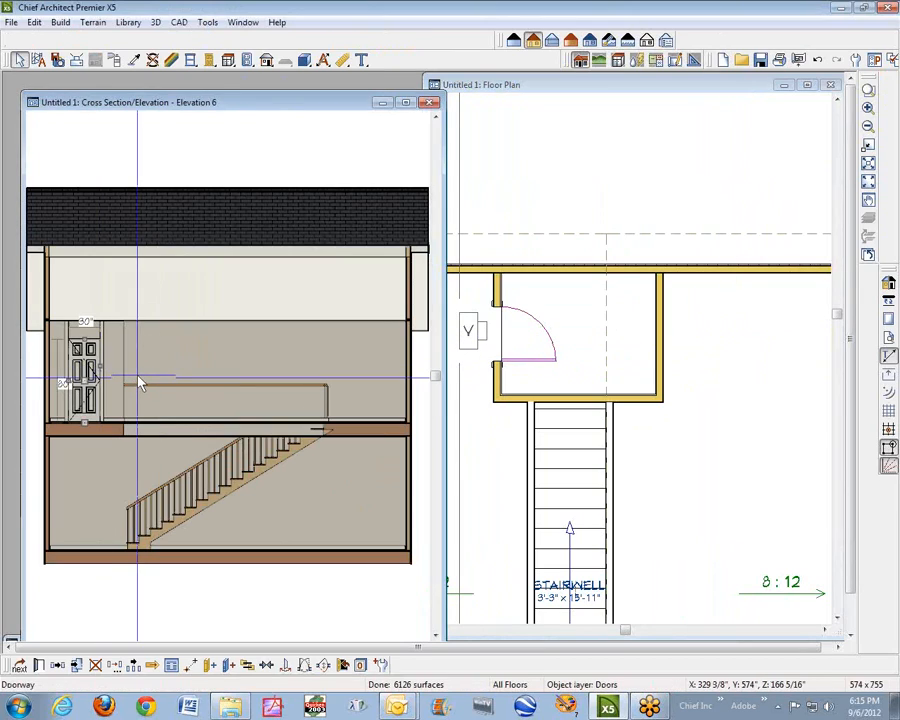
key("Escape")
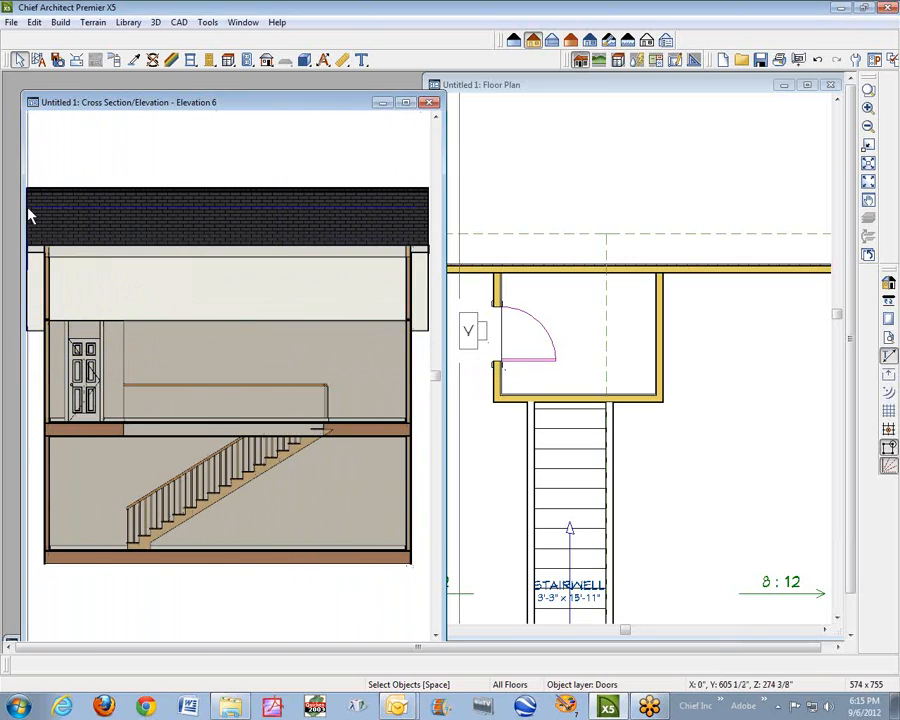
Turn off the Railing option for the small room's three railing walls
left_click(492, 93)
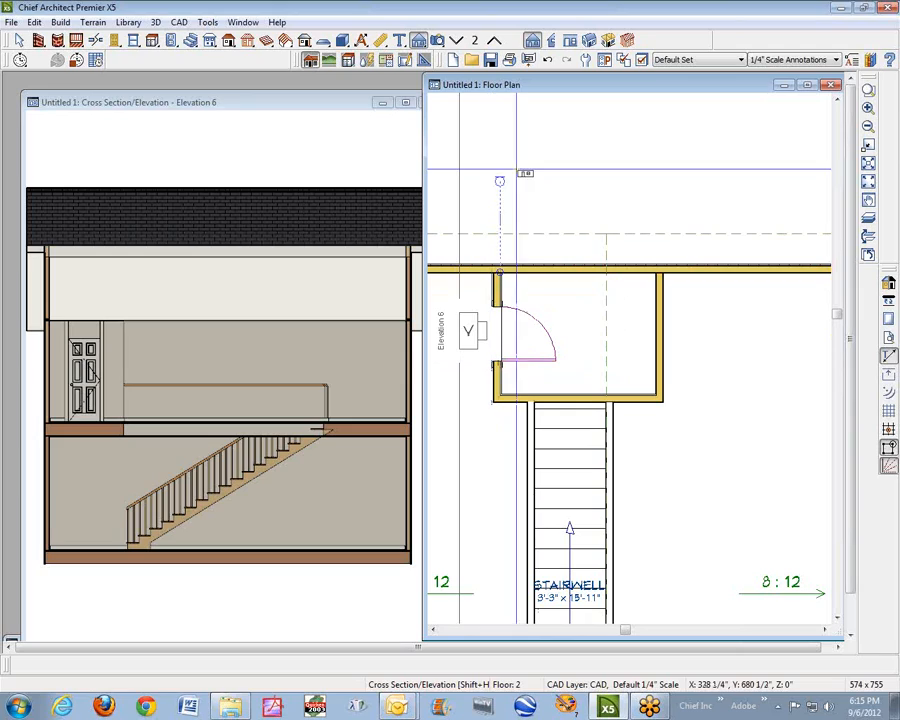
left_click(18, 40)
left_click(500, 378)
left_click(577, 402, "shift")
left_click(659, 388, "shift")
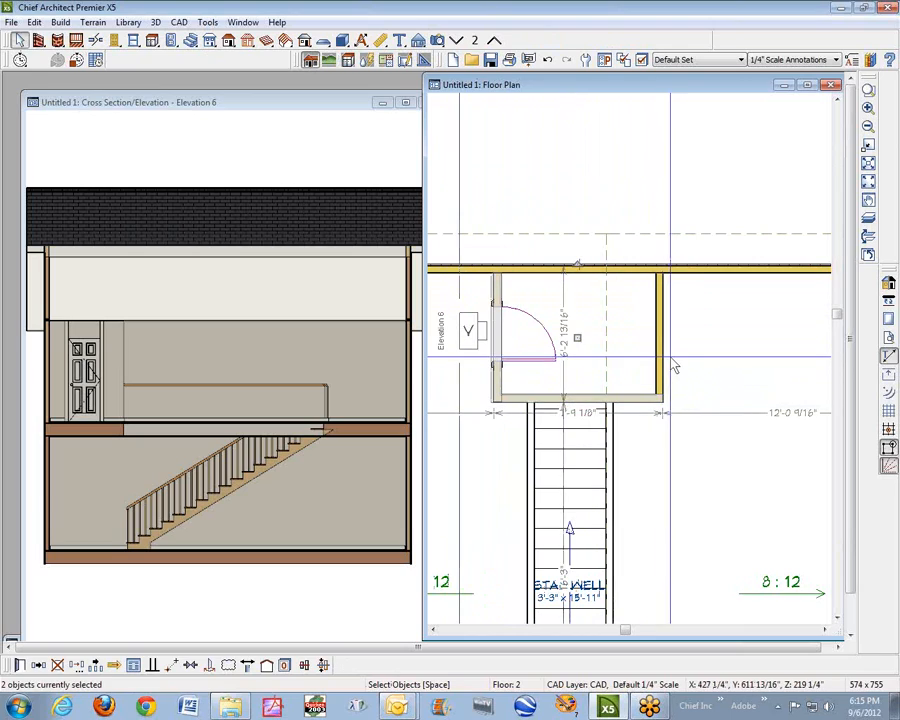
left_click(19, 665)
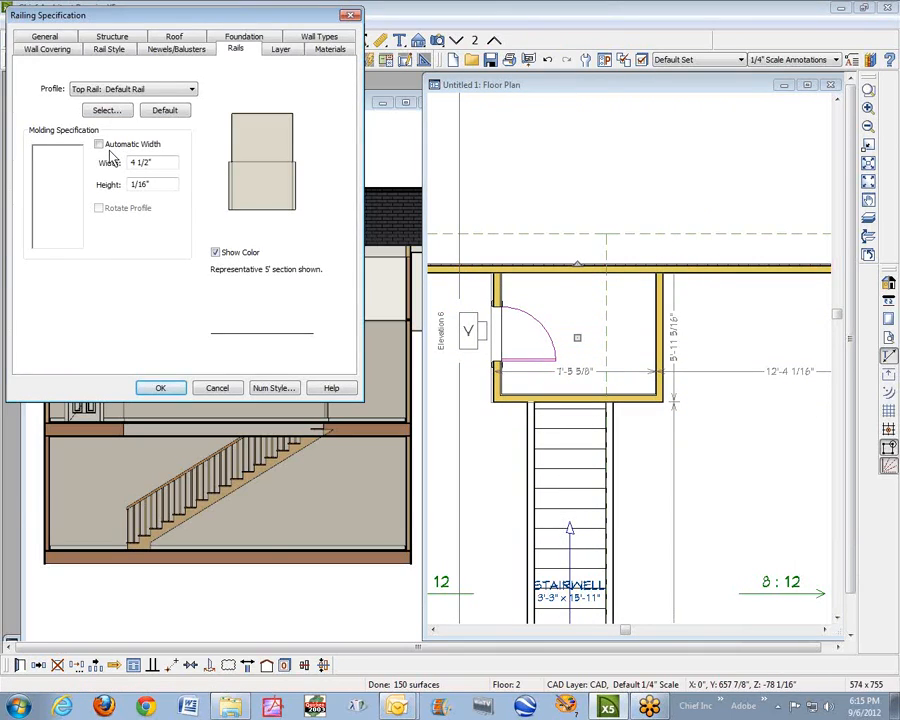
left_click(42, 37)
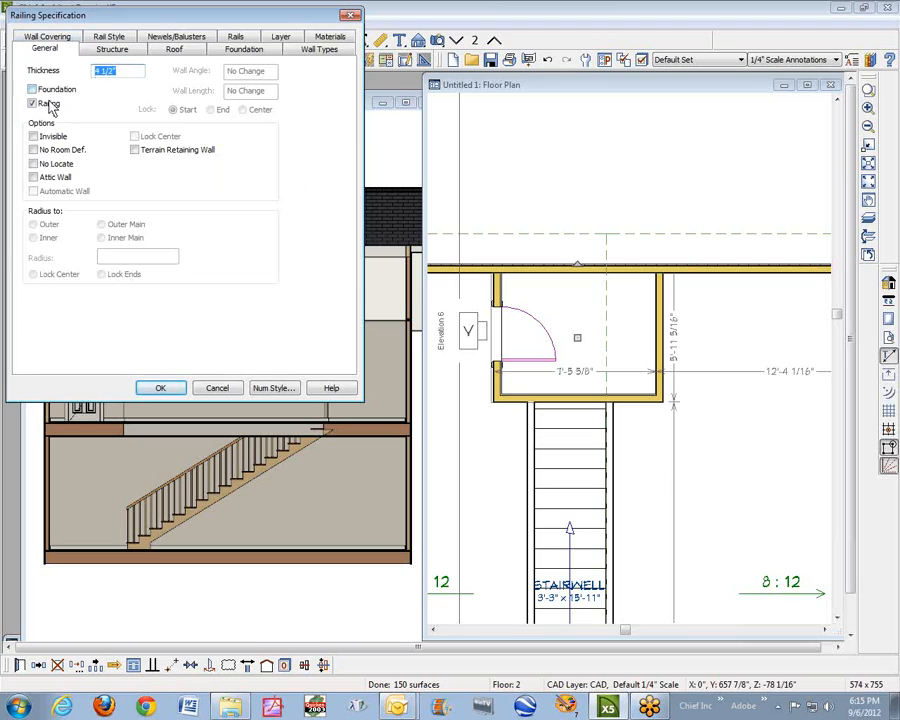
left_click(173, 389)
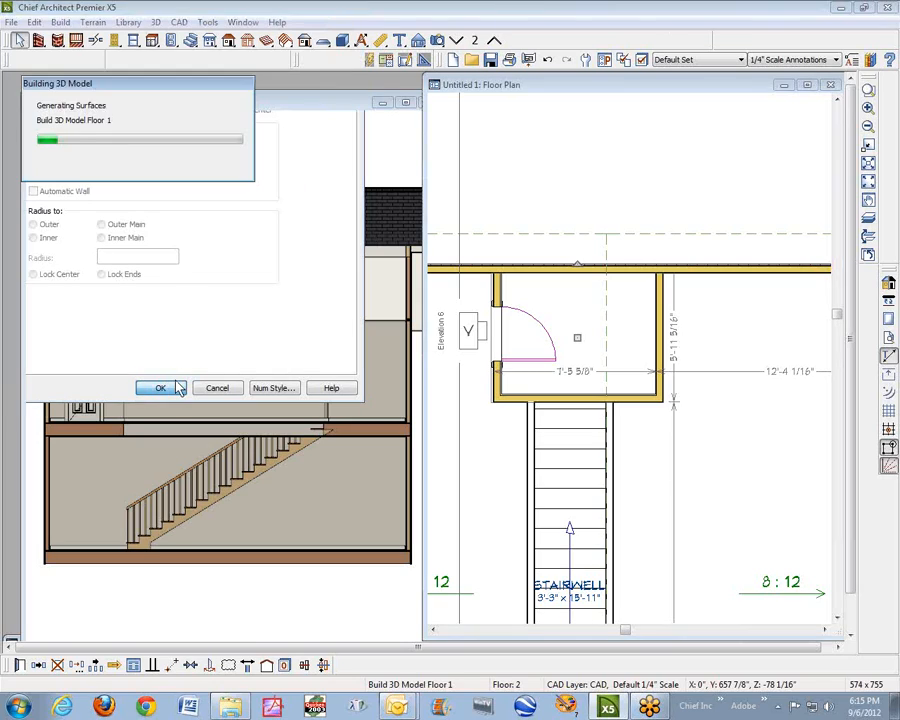
left_click(675, 213)
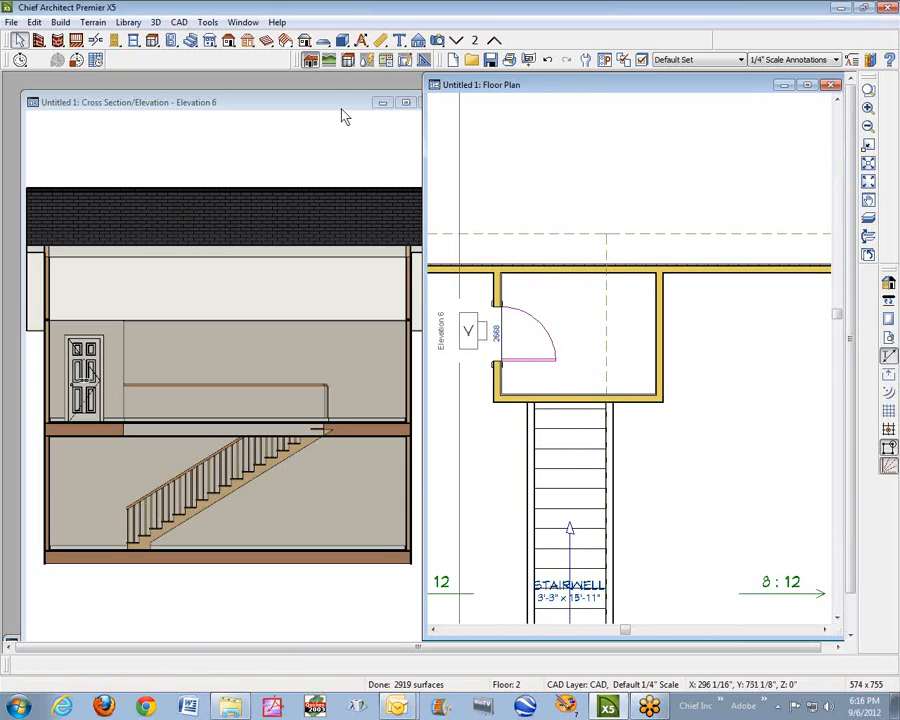
Close the cross-section view of the small room's door wall
left_click_drag(345, 112, 296, 110)
left_click(374, 96)
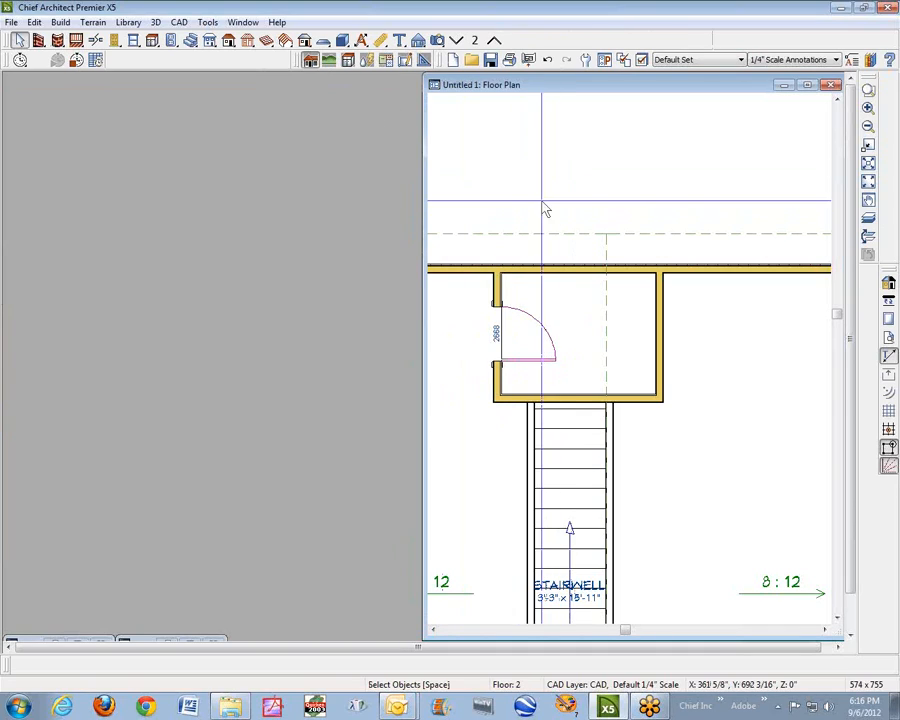
Check the other floor levels, return to floor 2, and move the slab from the small room to outside the exterior wall
left_click(457, 40)
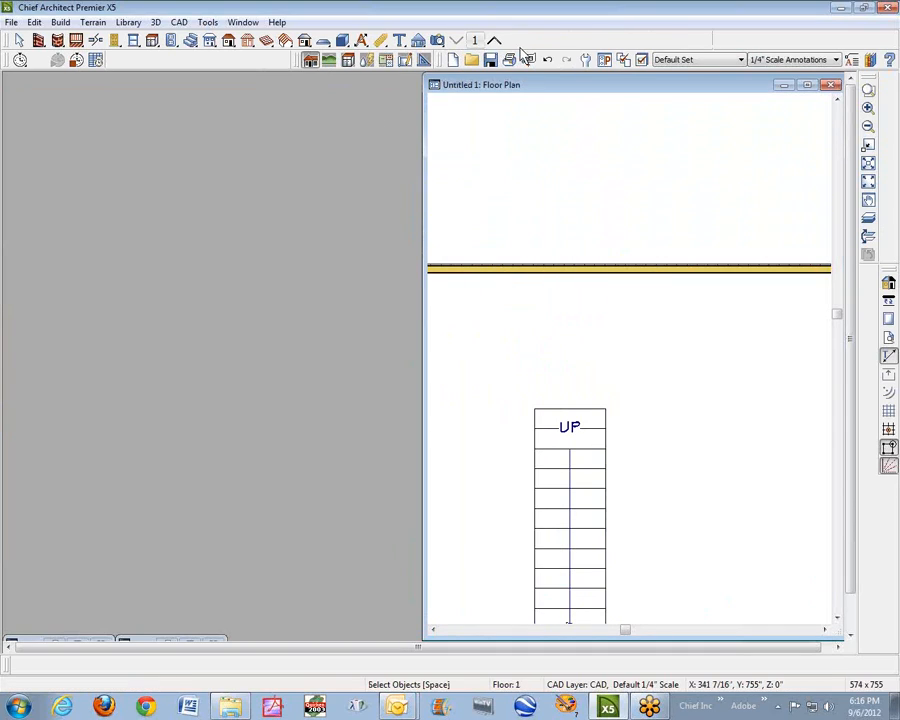
left_click(493, 42)
left_click(492, 42)
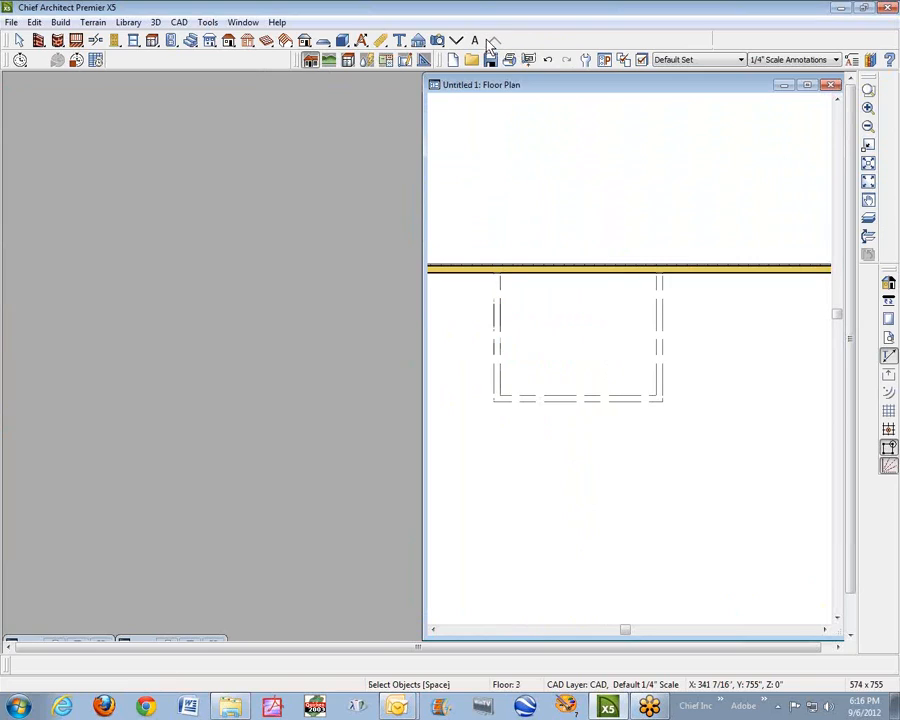
left_click(437, 40)
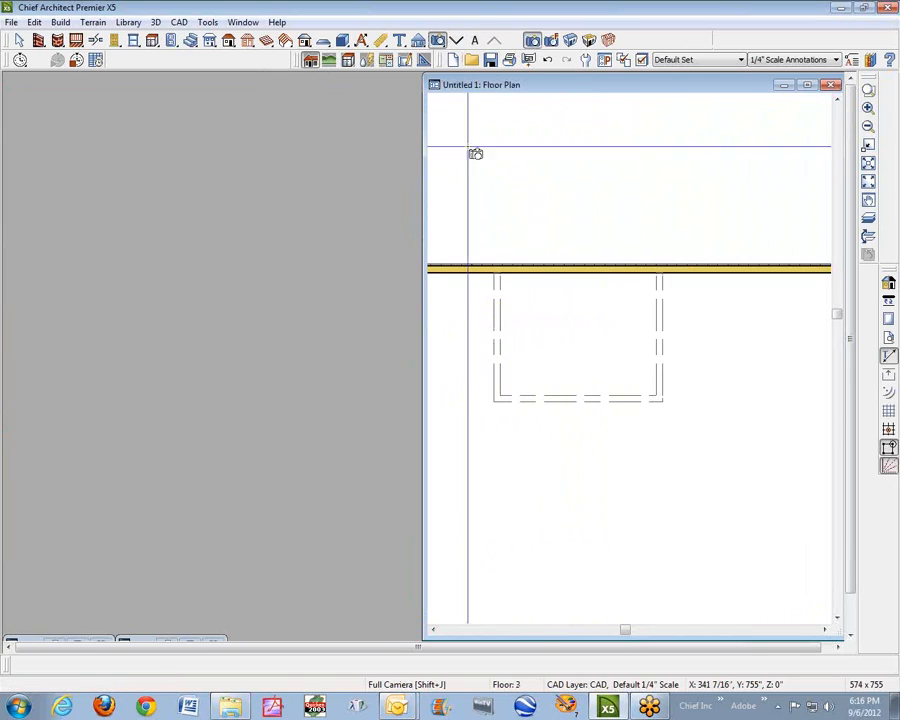
left_click(457, 40)
key("space")
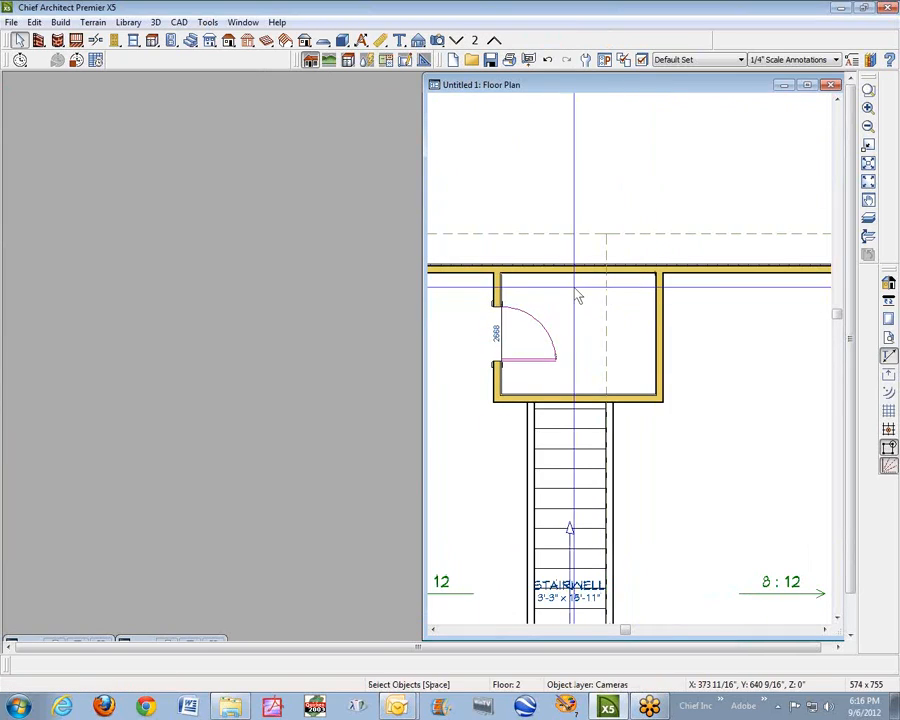
left_click(577, 295)
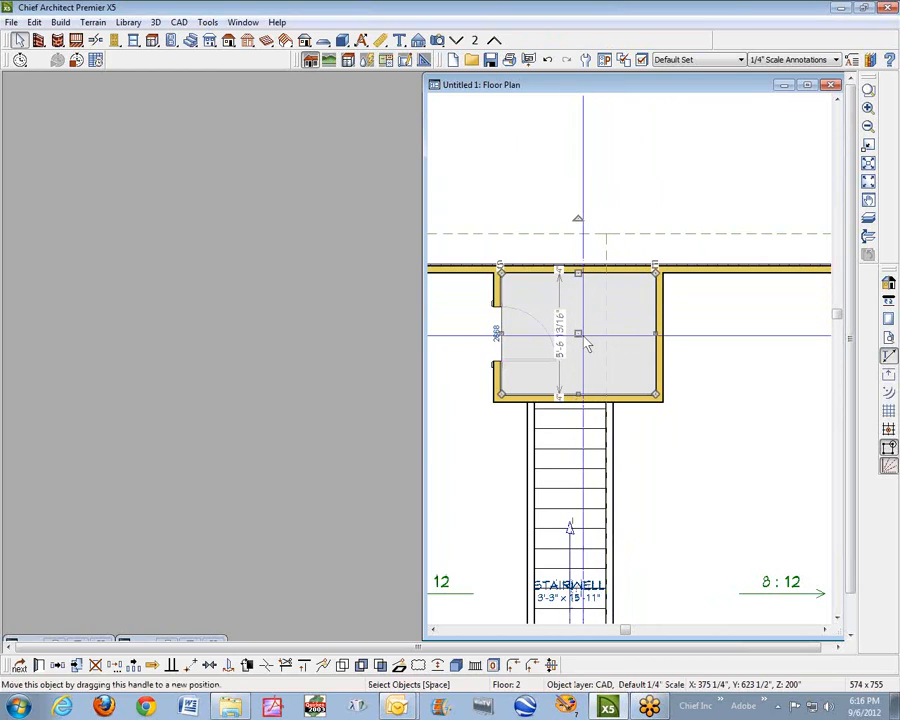
left_click_drag(585, 343, 586, 169)
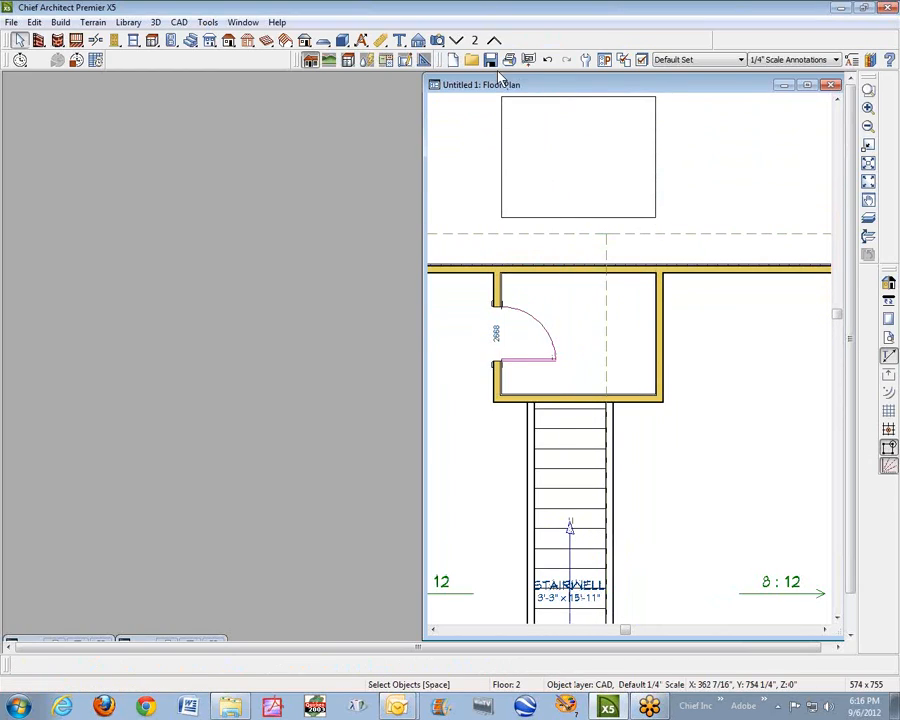
Create a cross-section view facing the small room's door wall and move the slab in it onto the top of the room's walls
left_click(423, 43)
left_click_drag(451, 214, 715, 197)
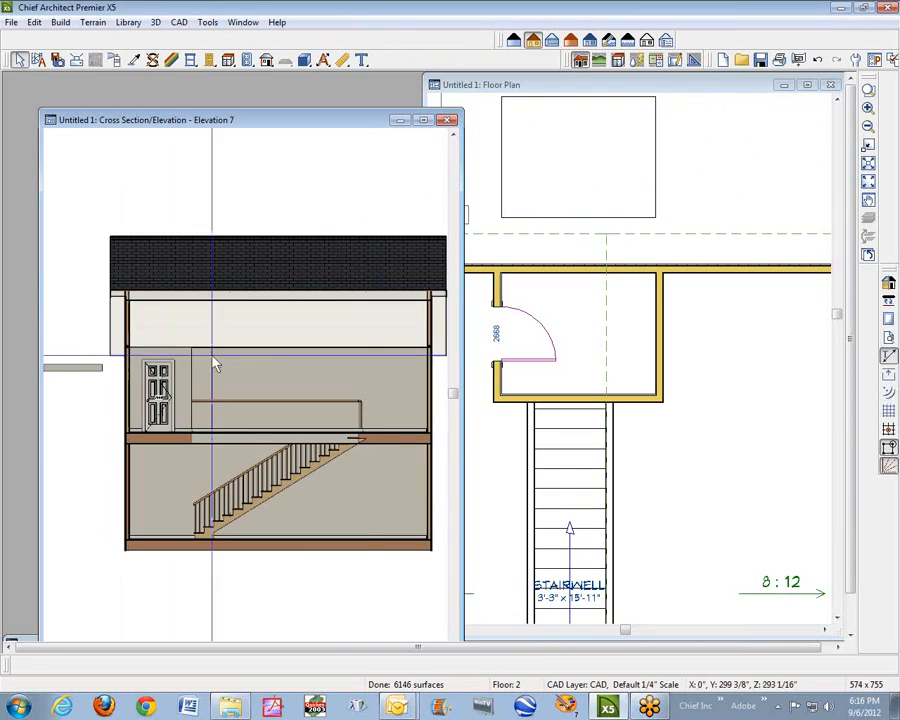
left_click(868, 90)
left_click_drag(47, 320, 229, 474)
left_click(112, 342)
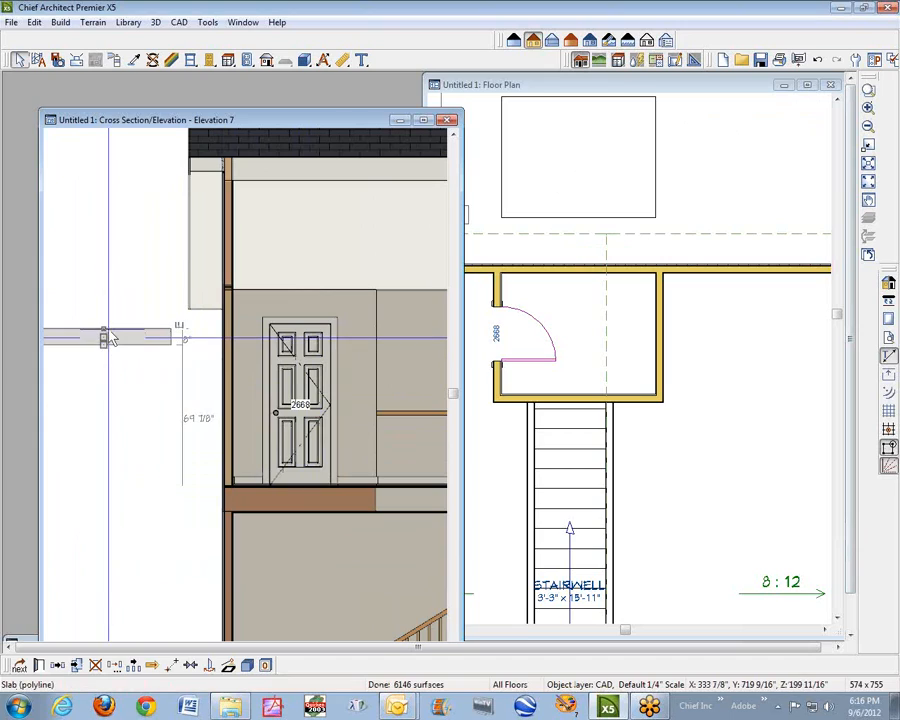
left_click_drag(104, 338, 305, 282)
Resize the slab in the floor plan to meet the exterior wall and cover the small room's walls to their outer faces
left_click(573, 295)
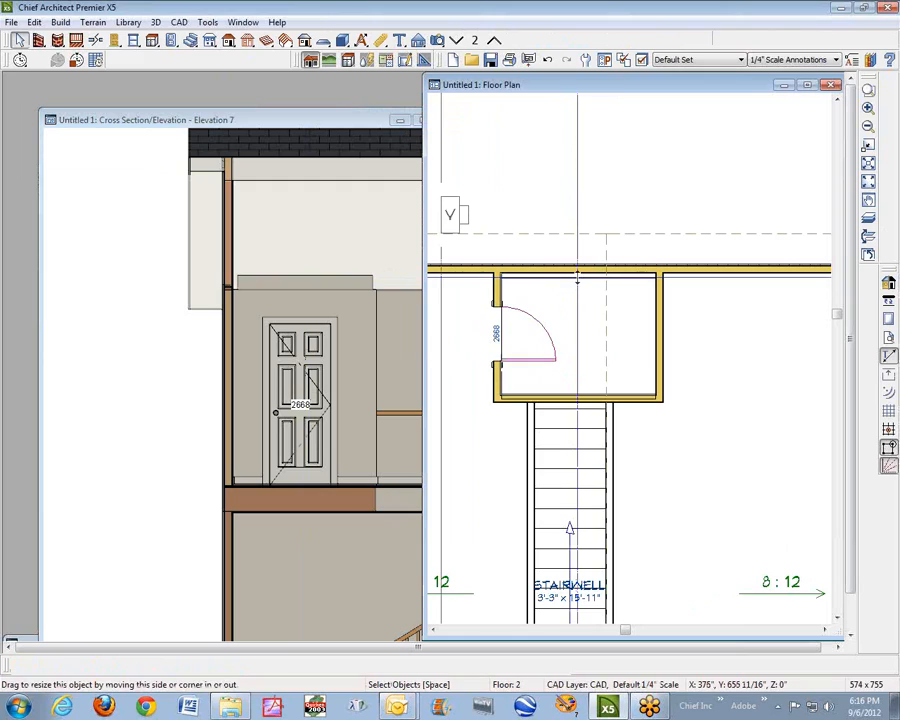
left_click(577, 280)
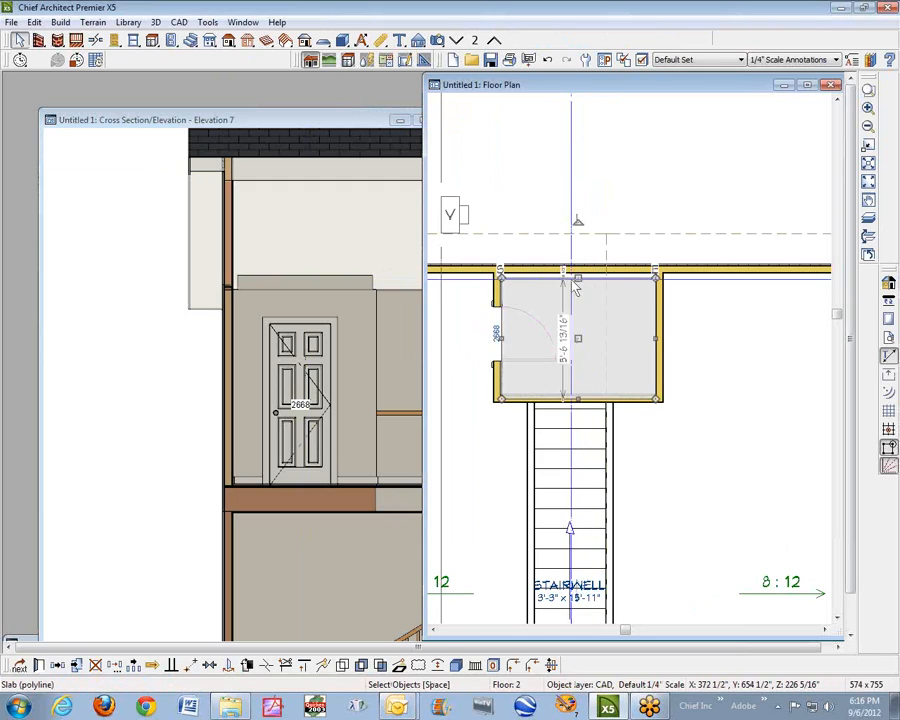
mouse_move(575, 277)
left_mouse_down()
mouse_move(584, 263)
mouse_move(584, 272)
left_mouse_up()
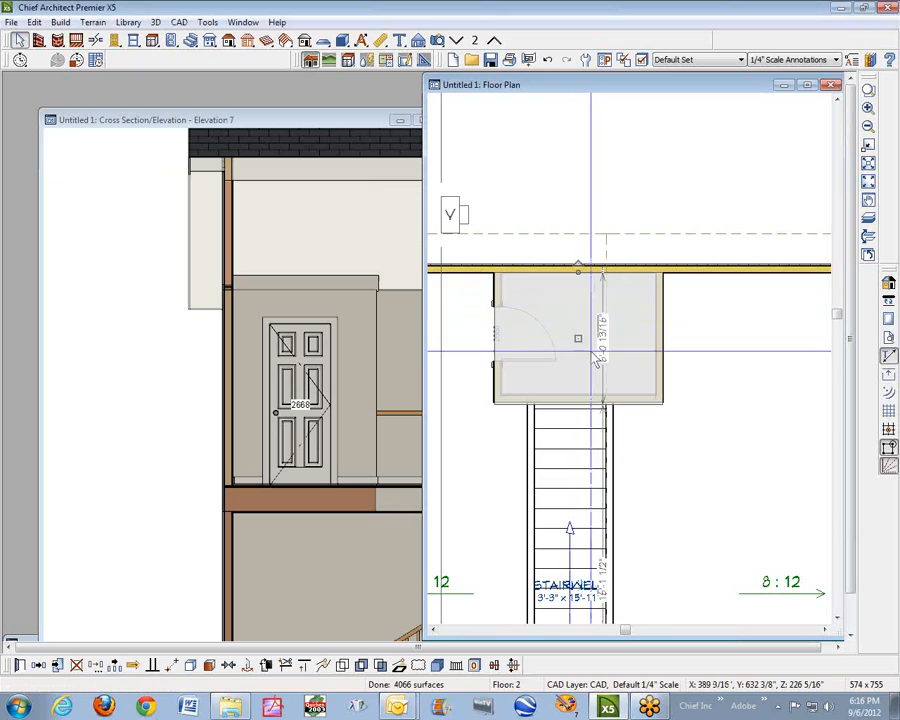
key("Escape")
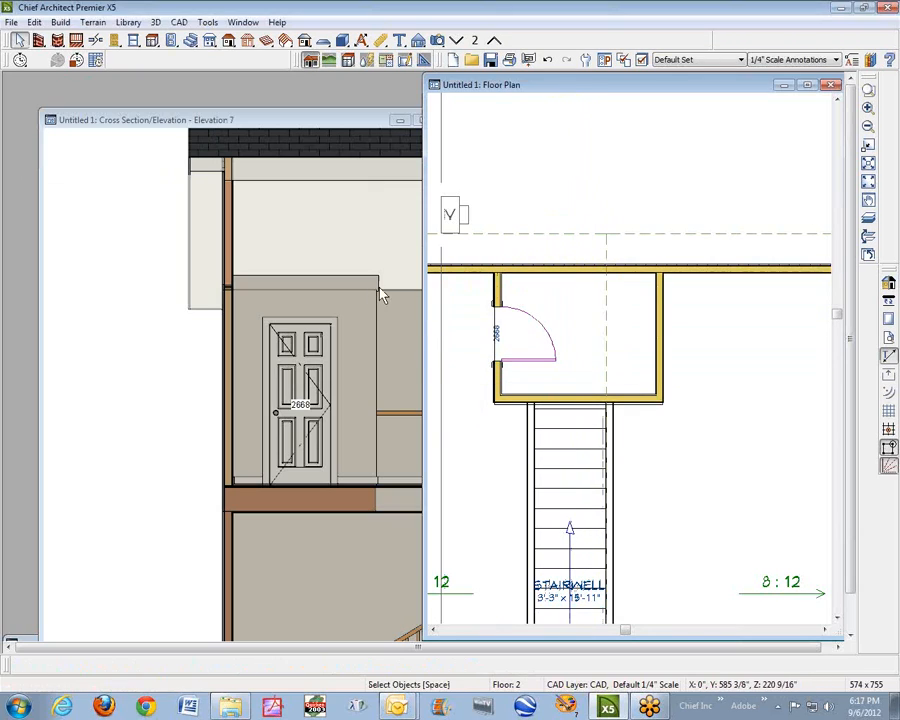
Close the cross-section view, maximize the floor plan, and fit the whole plan on screen
left_click_drag(330, 113, 330, 120)
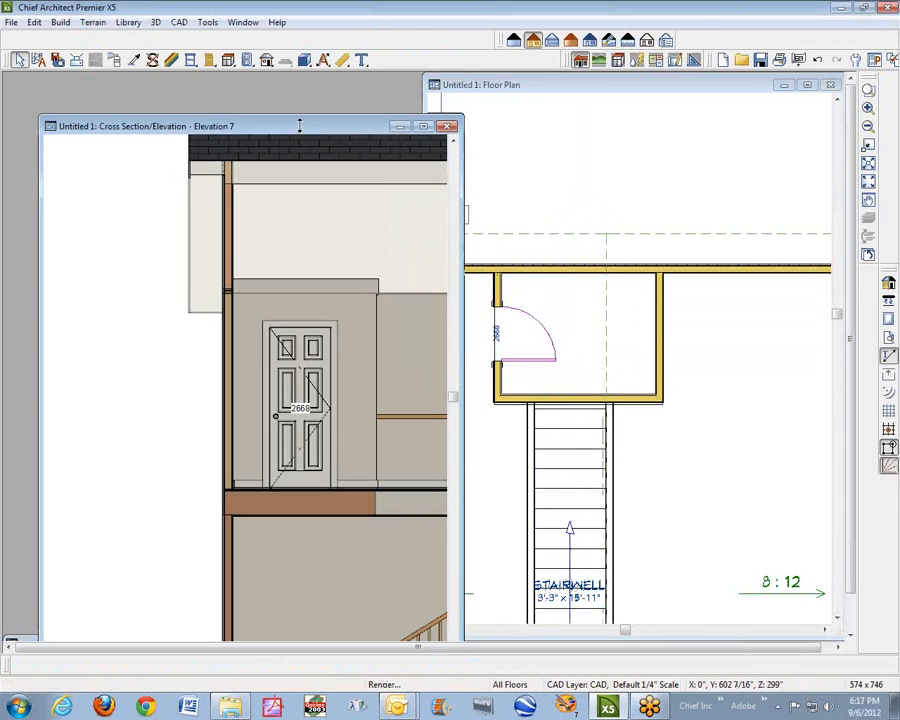
left_click(447, 127)
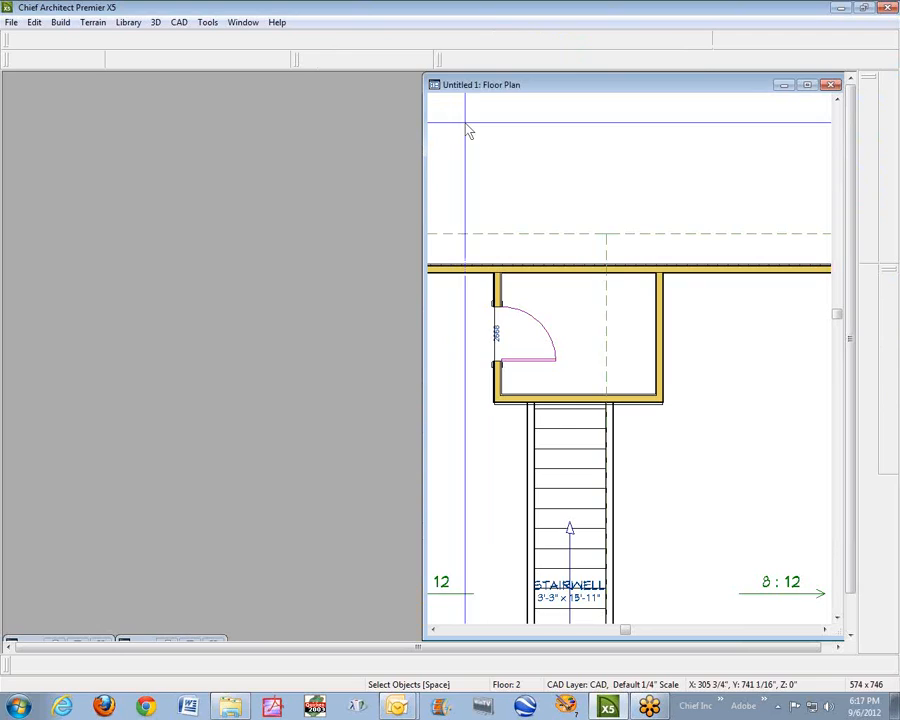
left_click(811, 87)
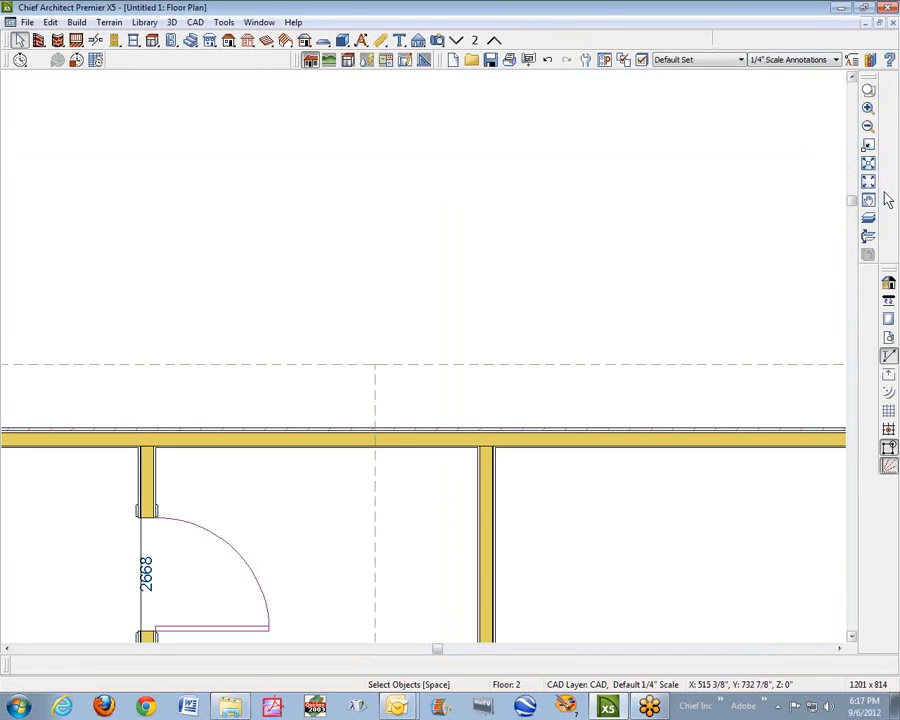
left_click(868, 183)
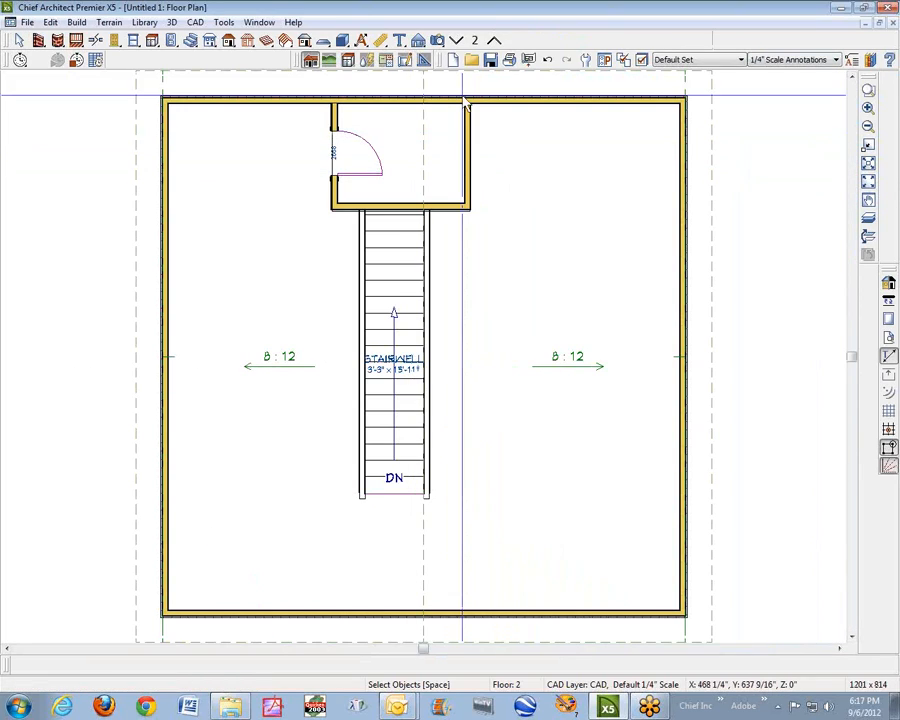
Create a full camera view toward the small room from the side opposite its door, inspect its ceiling slab, and close the view
left_click(438, 42)
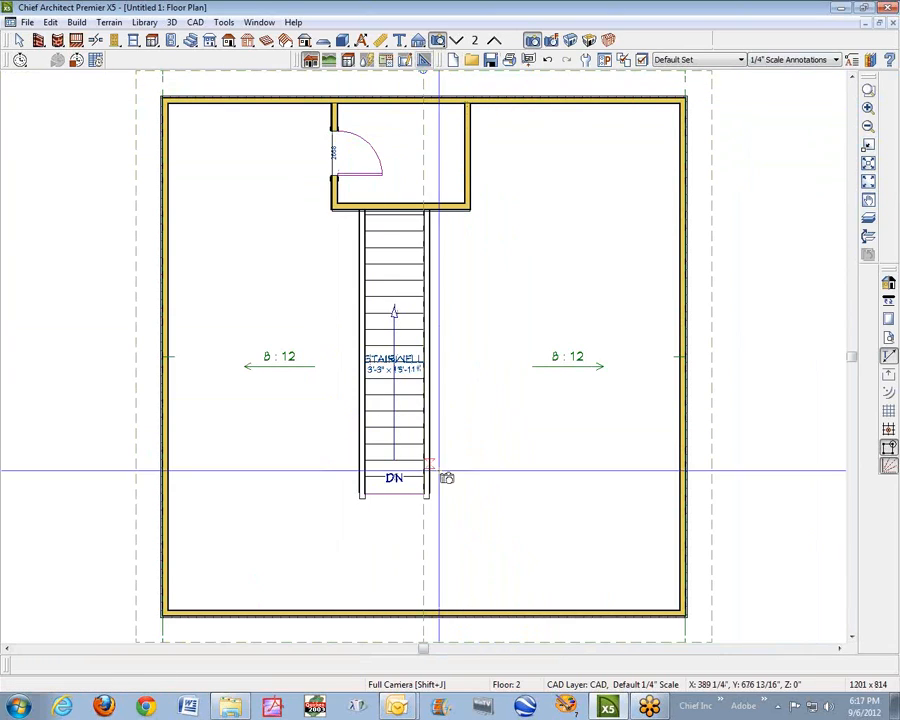
left_click_drag(615, 560, 441, 287)
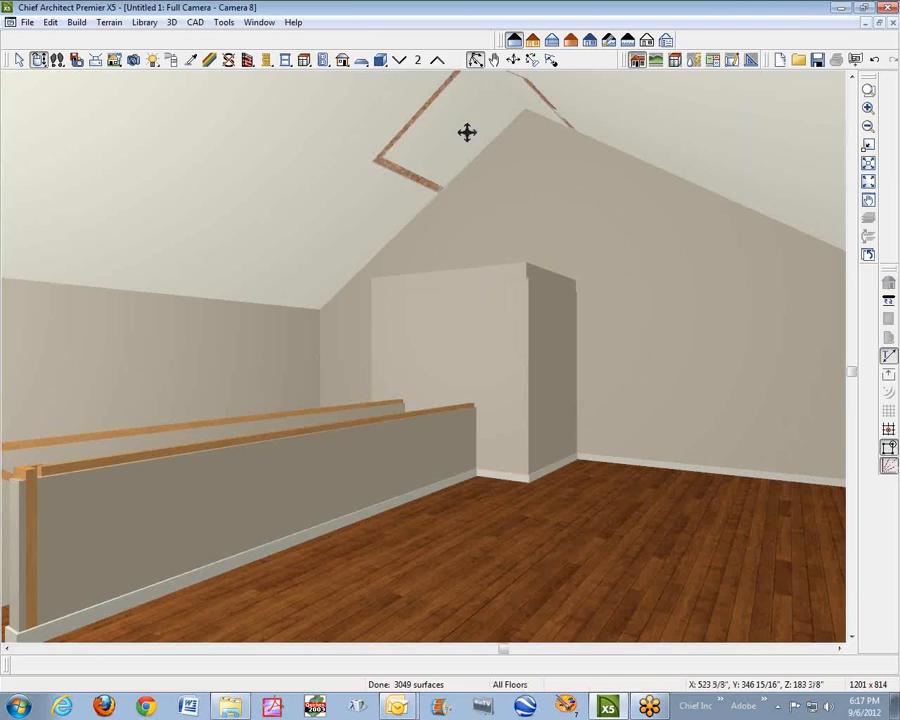
key("space")
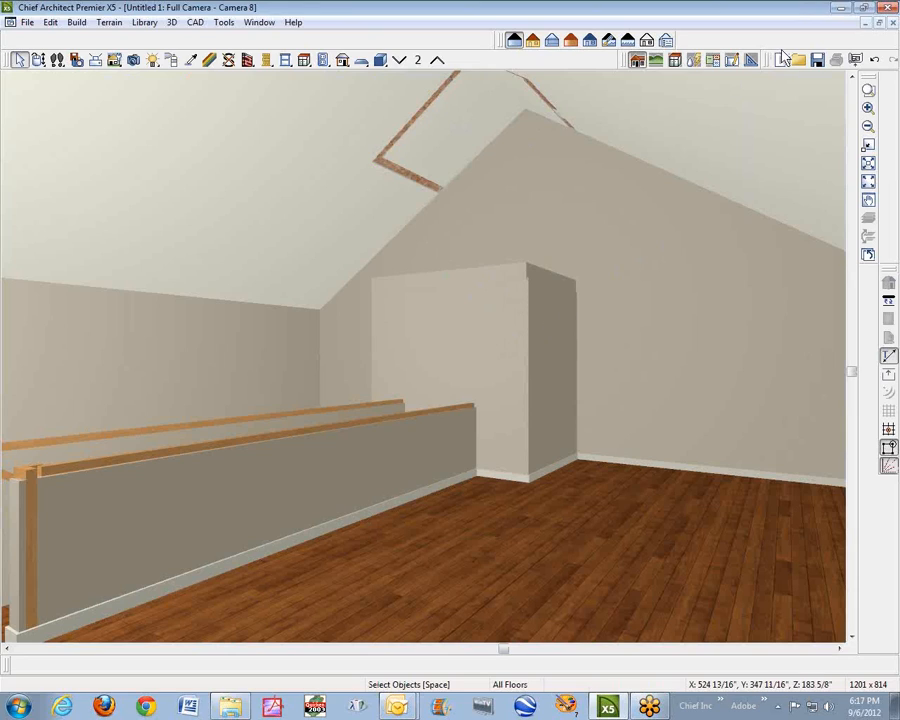
left_click(891, 23)
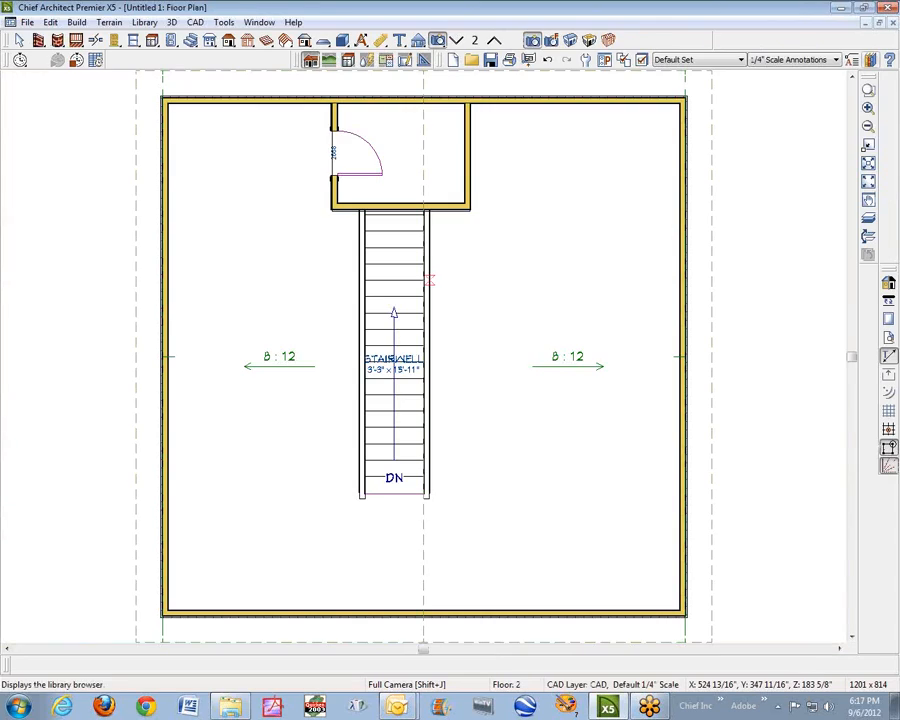
Create a full camera view toward the small room from its door side and inspect where the ceiling slab meets the walls
left_click_drag(210, 525, 190, 413)
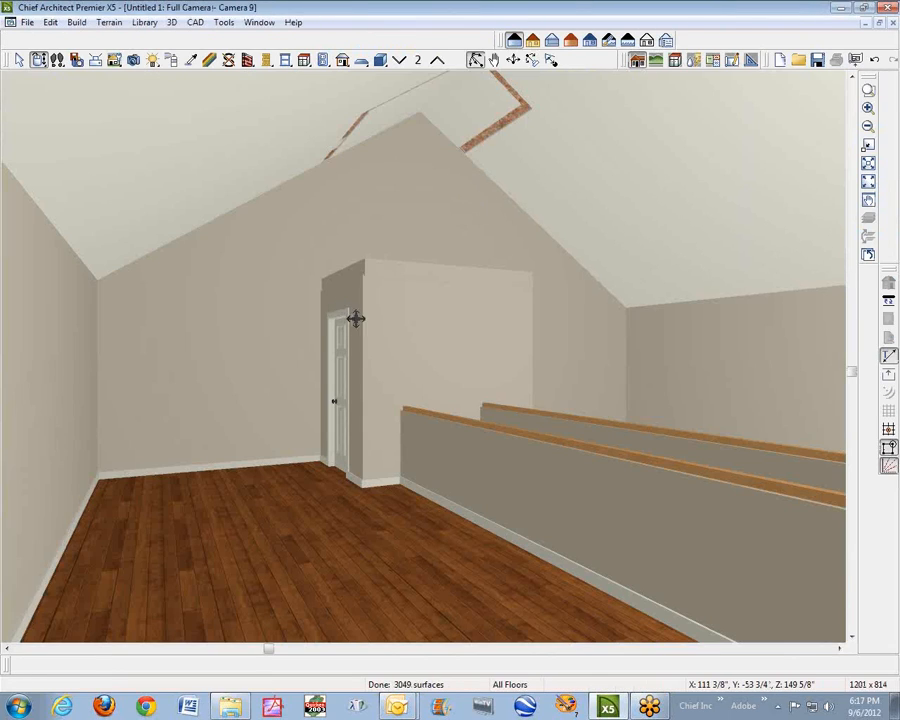
key("space")
left_click(390, 270)
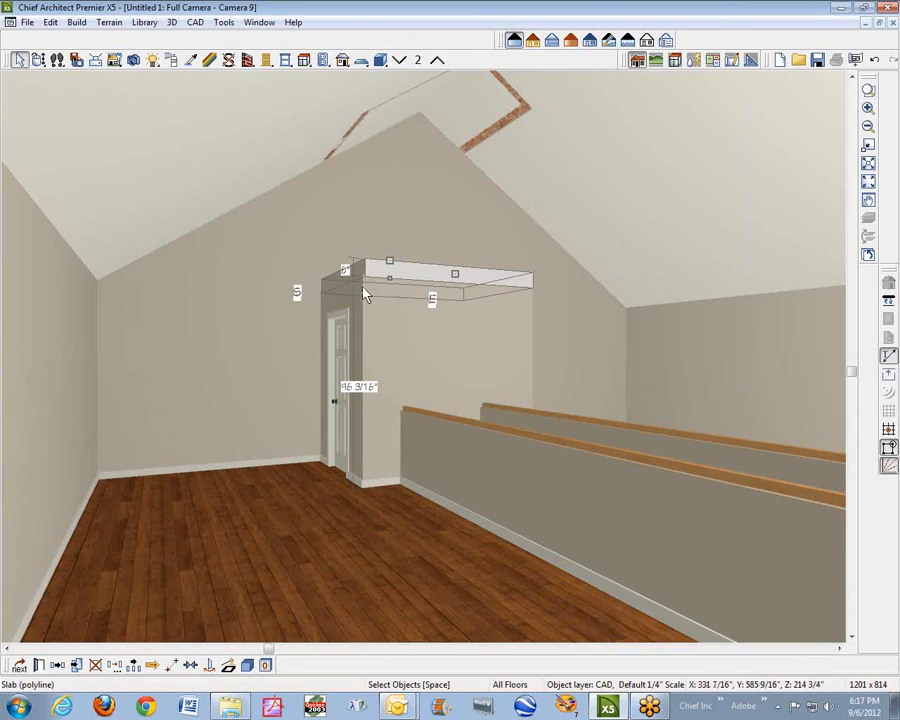
left_click(273, 308)
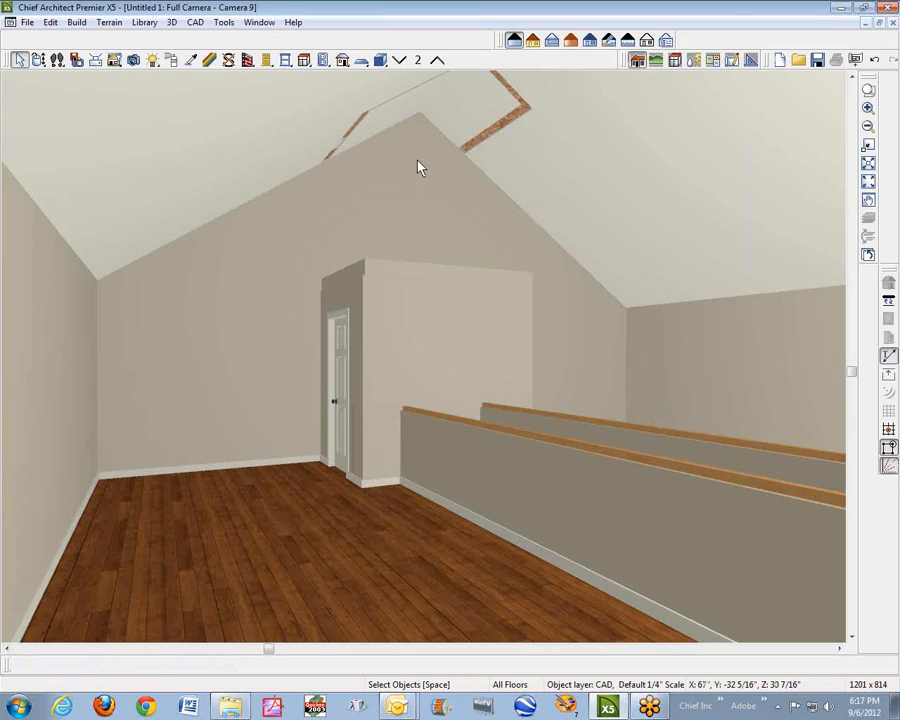
Turn on the Railing option with the Solid style for the small room's wall at the stairs
left_click(392, 320)
left_click(401, 319)
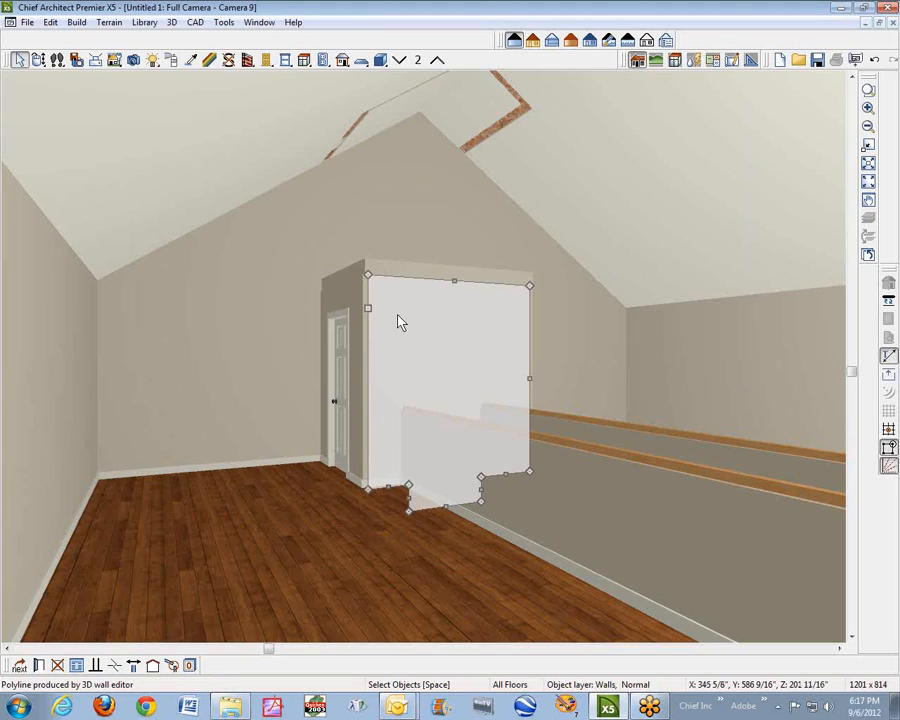
left_click(38, 665)
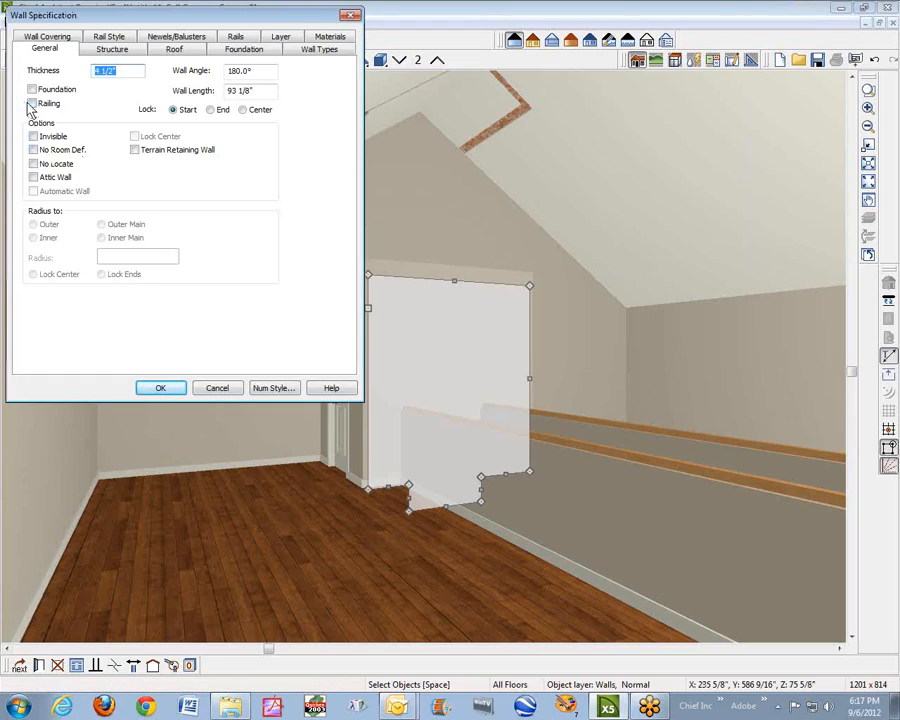
left_click(237, 37)
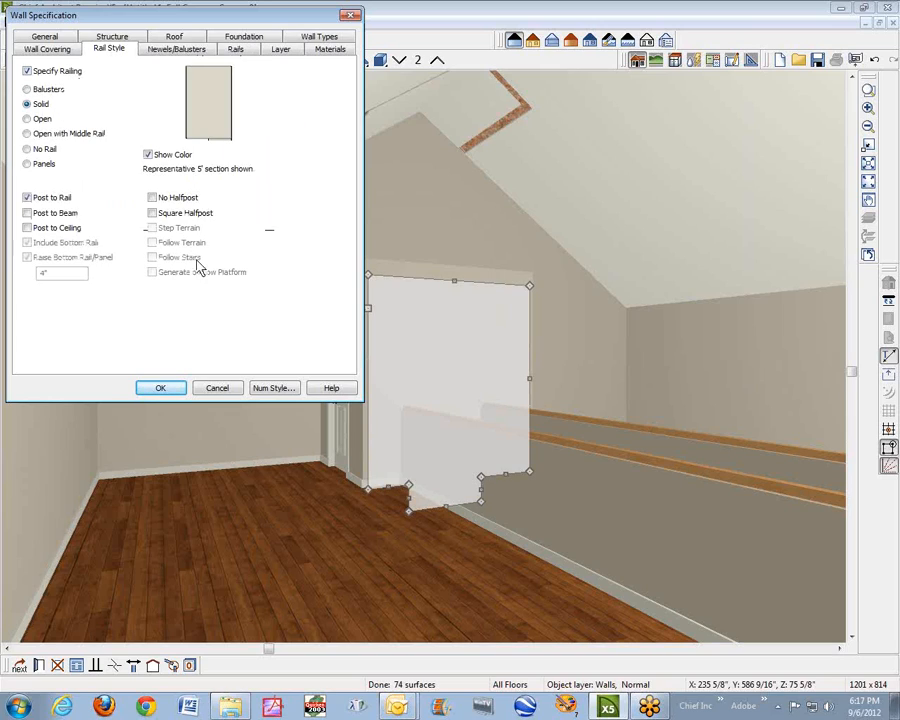
left_click(161, 389)
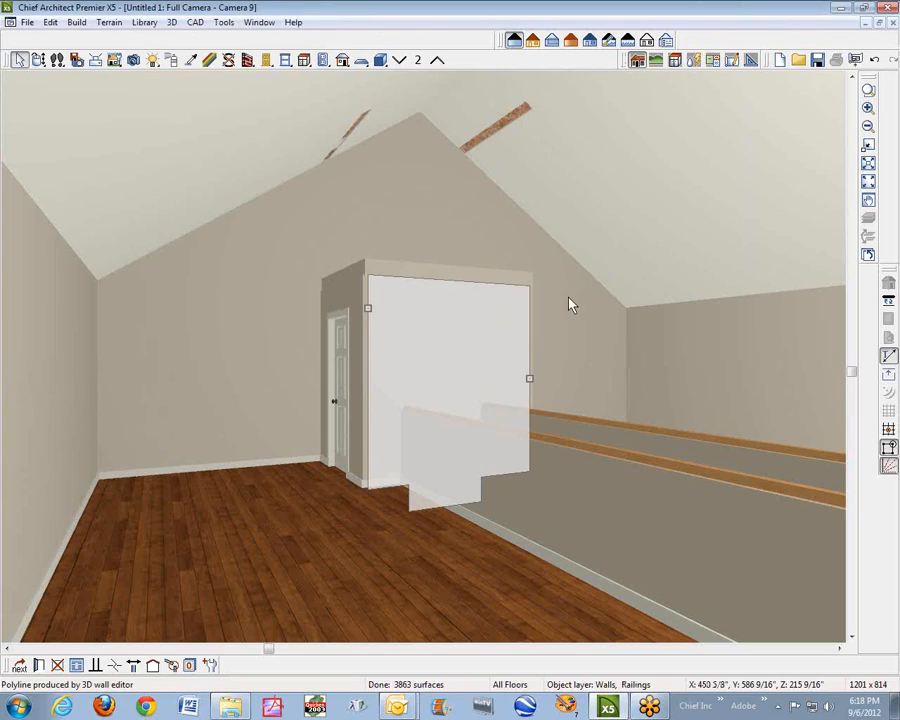
key("Escape")
left_click(338, 299)
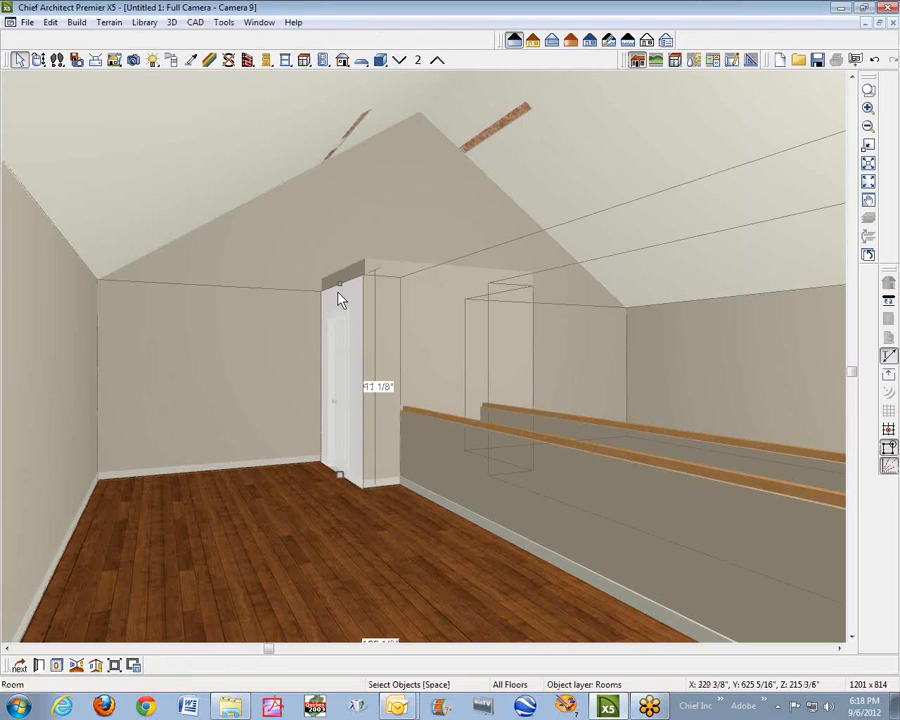
left_click(338, 299)
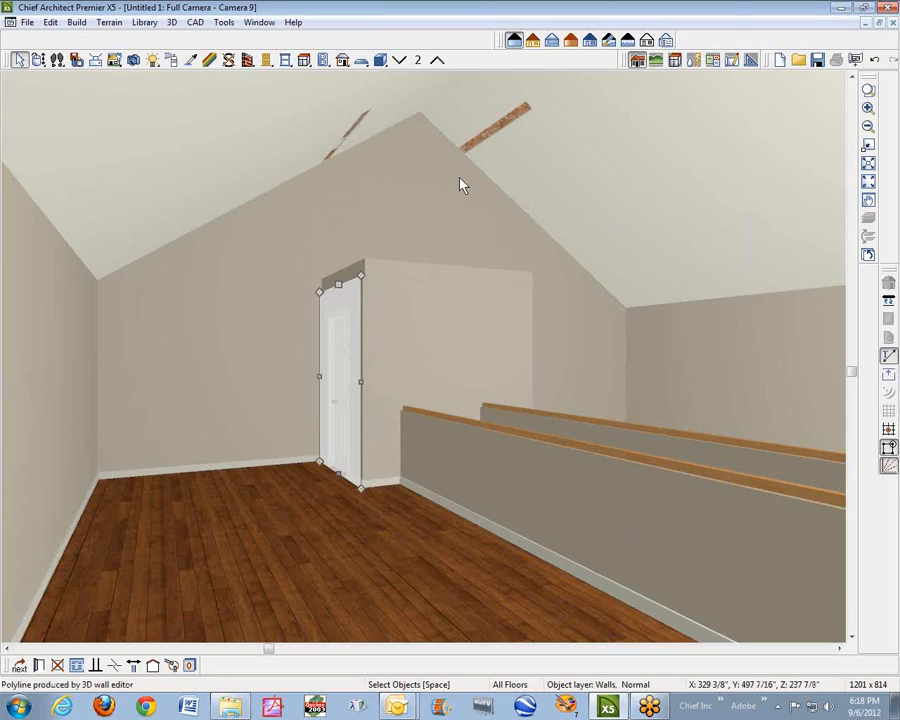
key("Escape")
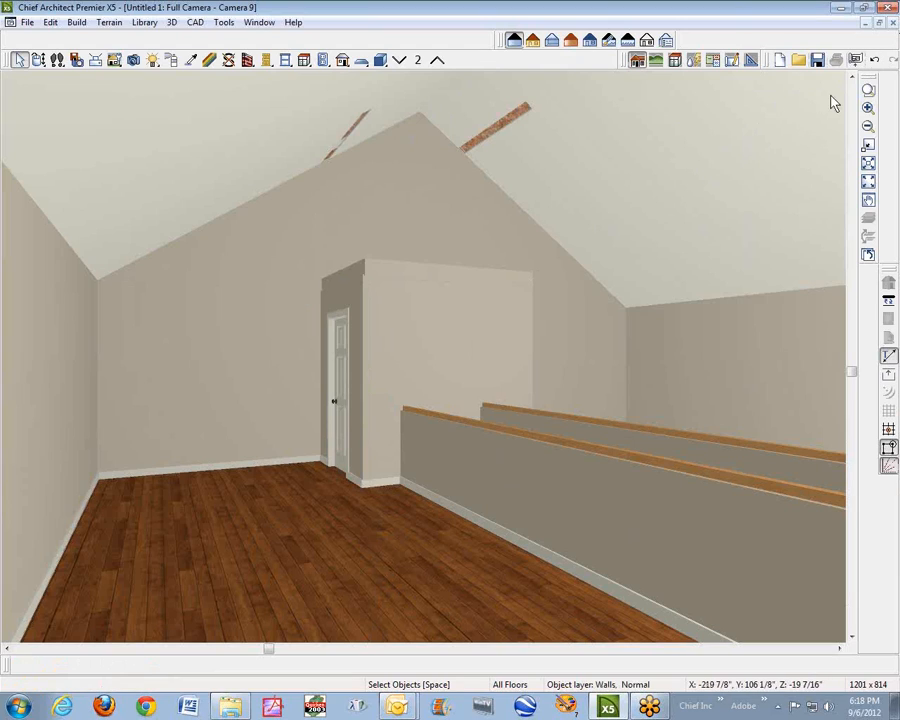
In a full camera view from the side opposite the door, turn on the Railing option for the small room's doorless side wall
left_click(893, 22)
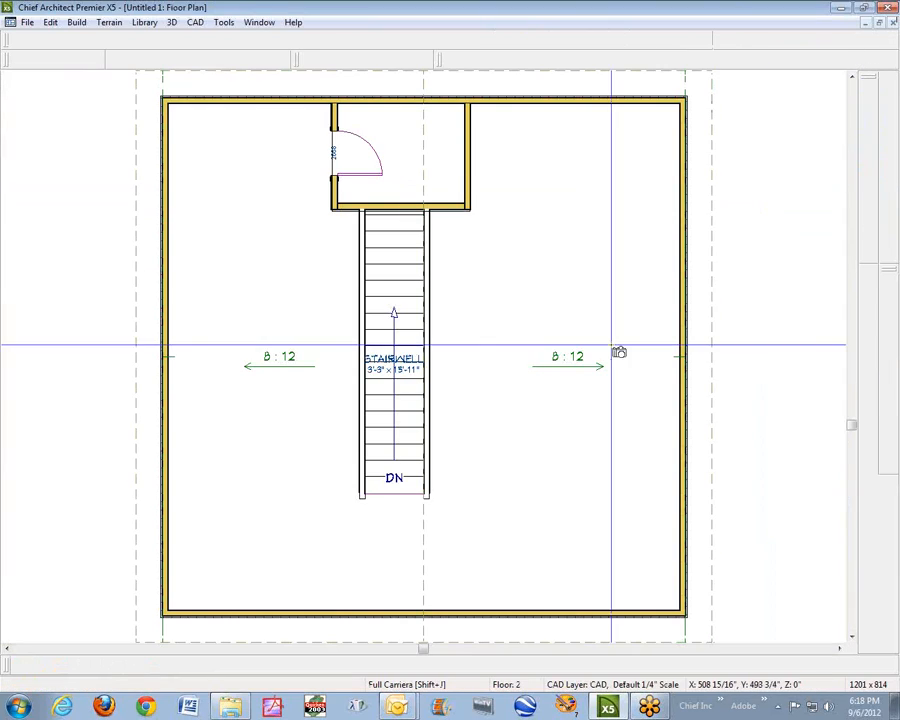
left_click_drag(640, 430, 440, 190)
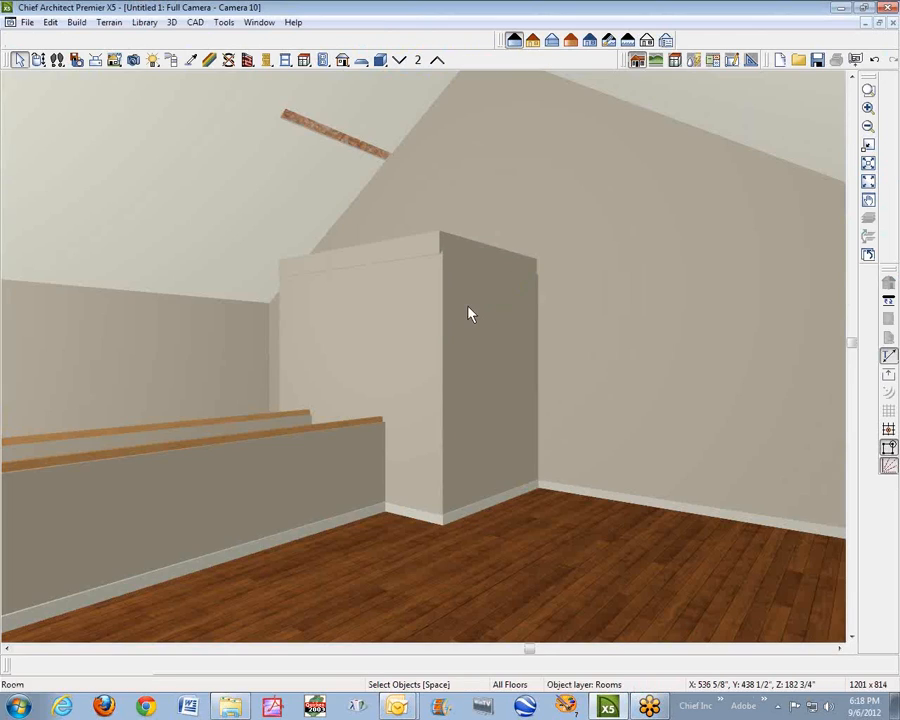
right_click(470, 310)
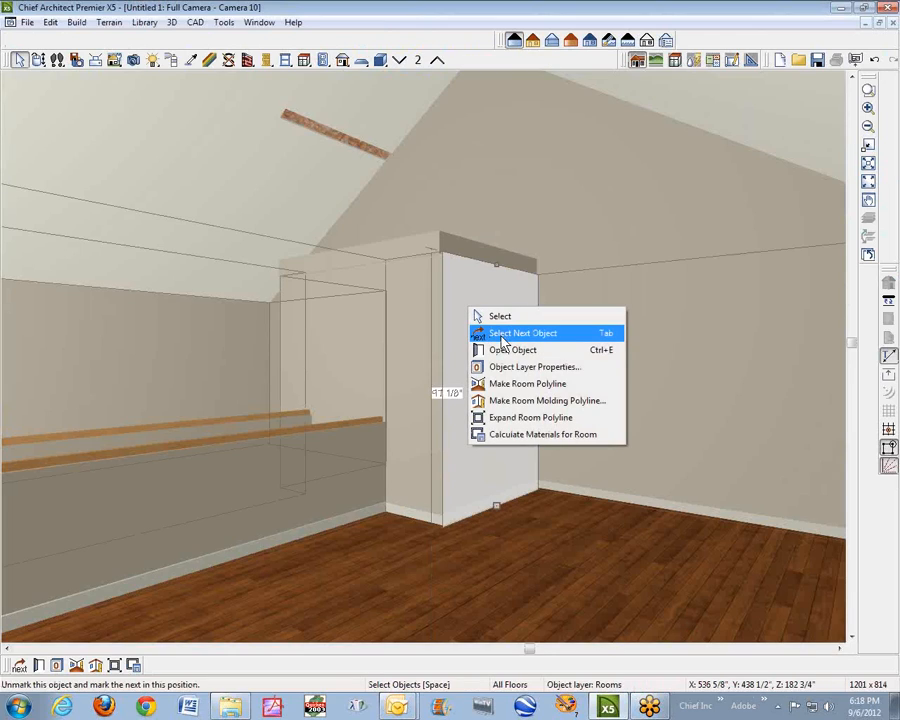
left_click(502, 340)
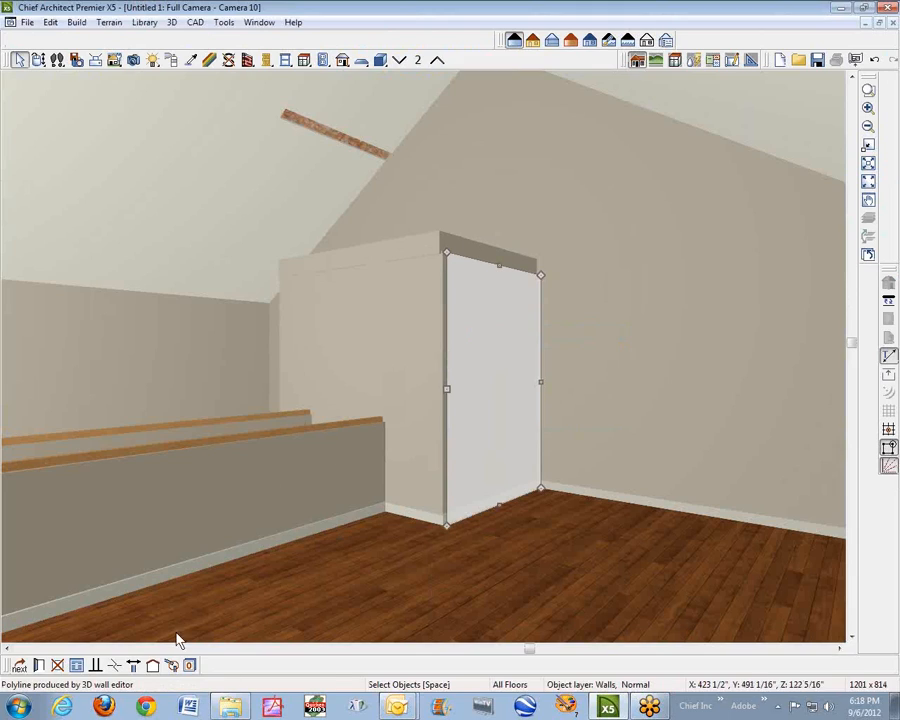
left_click(40, 667)
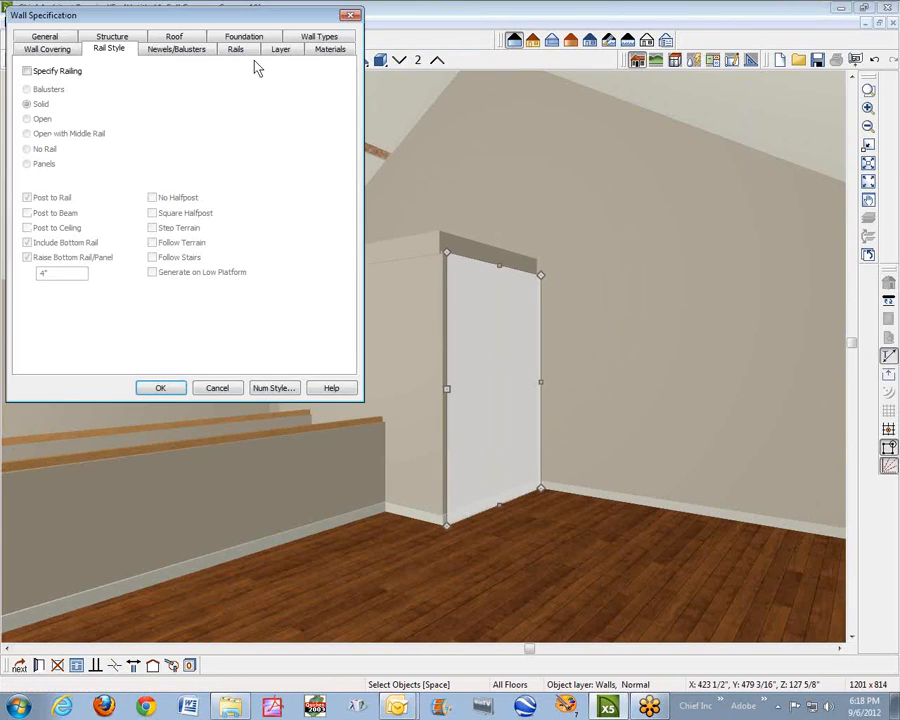
left_click(240, 50)
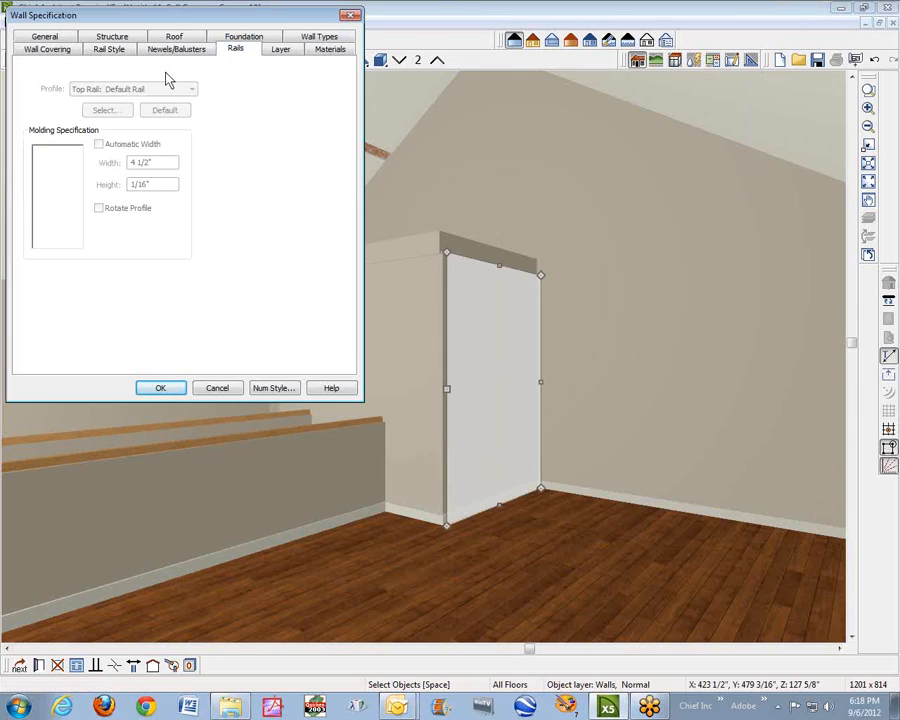
left_click(38, 48)
left_click(44, 37)
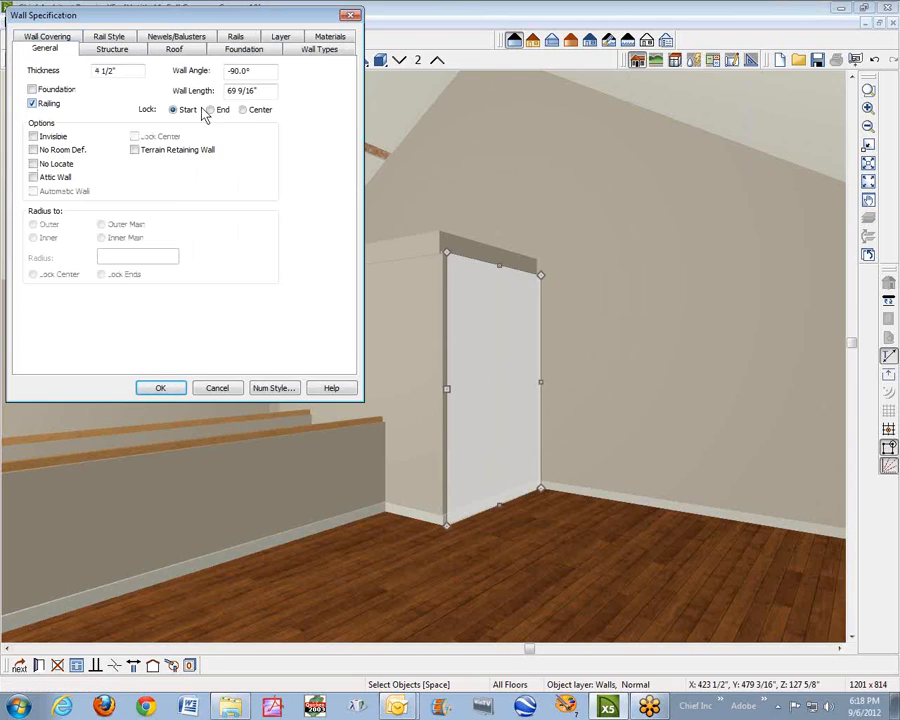
left_click(160, 389)
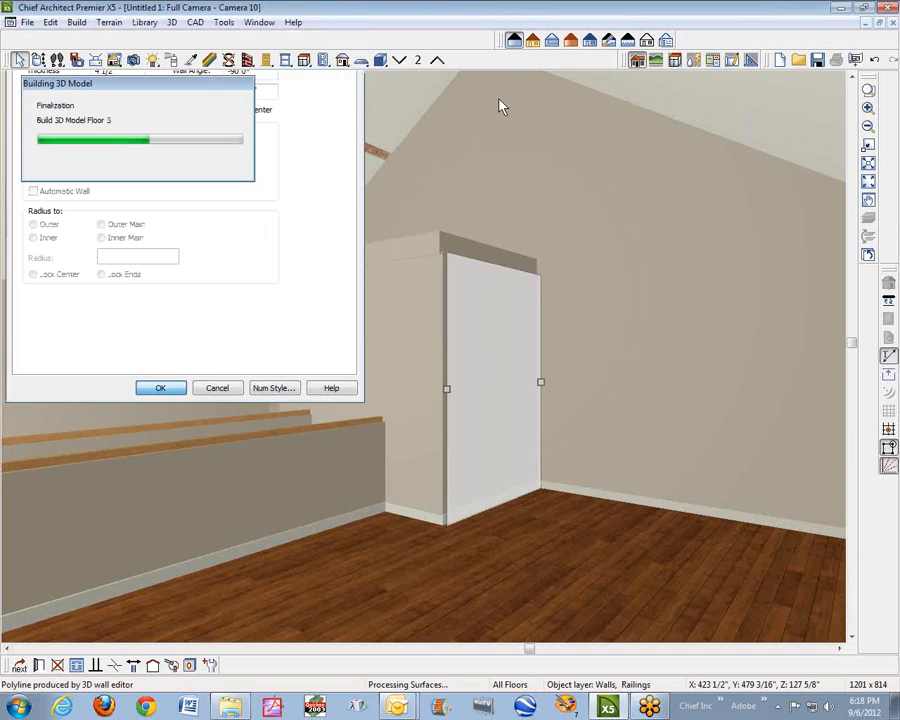
Orbit around the small room to inspect the ceiling above its walls on both sides, and close the camera view
left_click(38, 59)
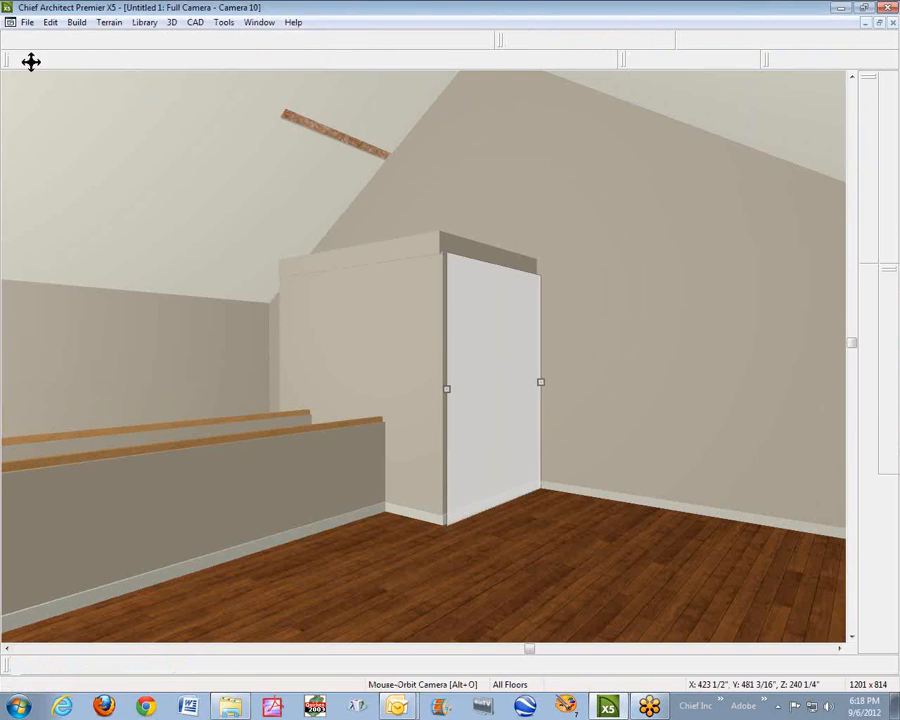
left_click_drag(463, 147, 489, 72)
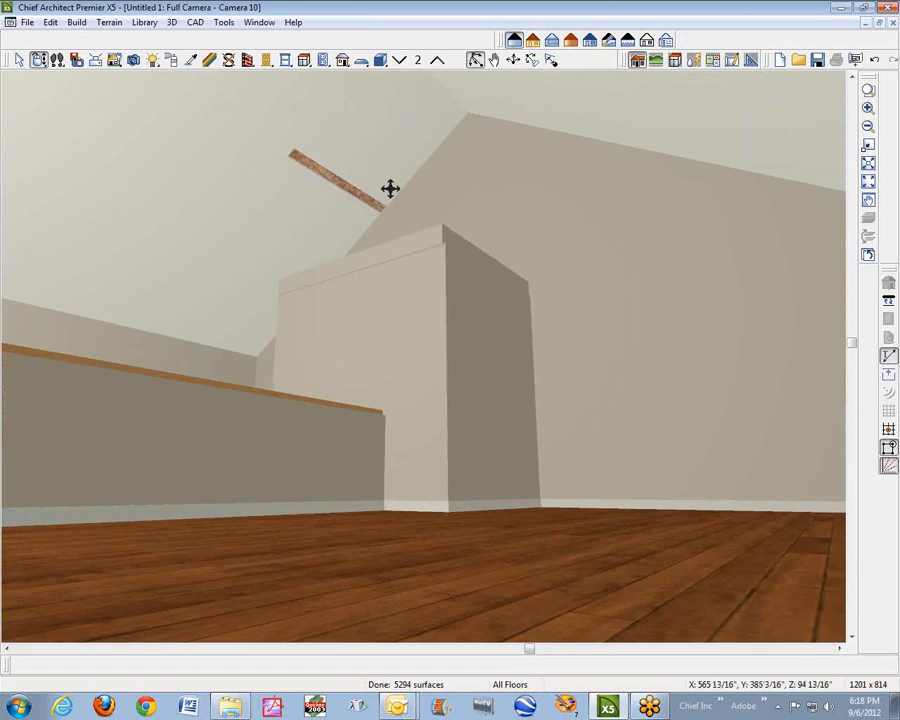
left_click_drag(333, 322, 253, 374)
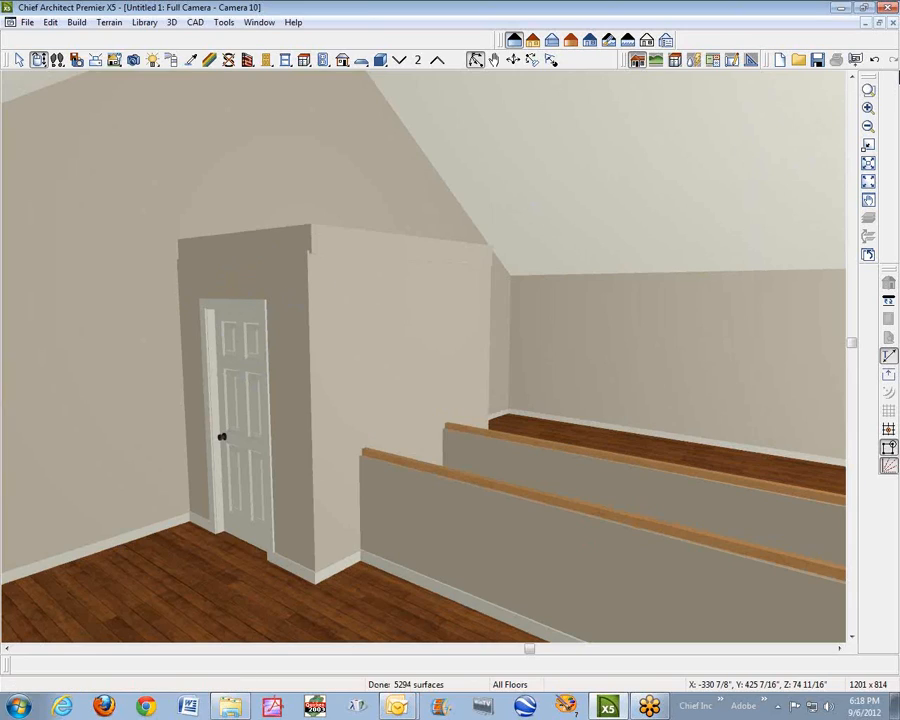
left_click(892, 22)
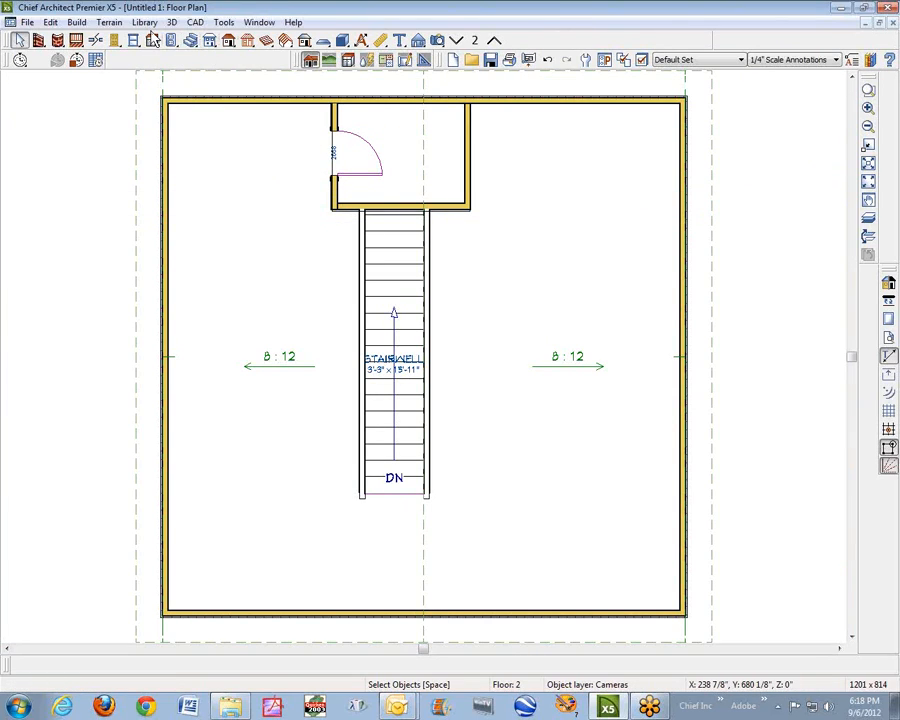
Place a soffit on the floor plan just outside the small room's door
left_click(153, 43)
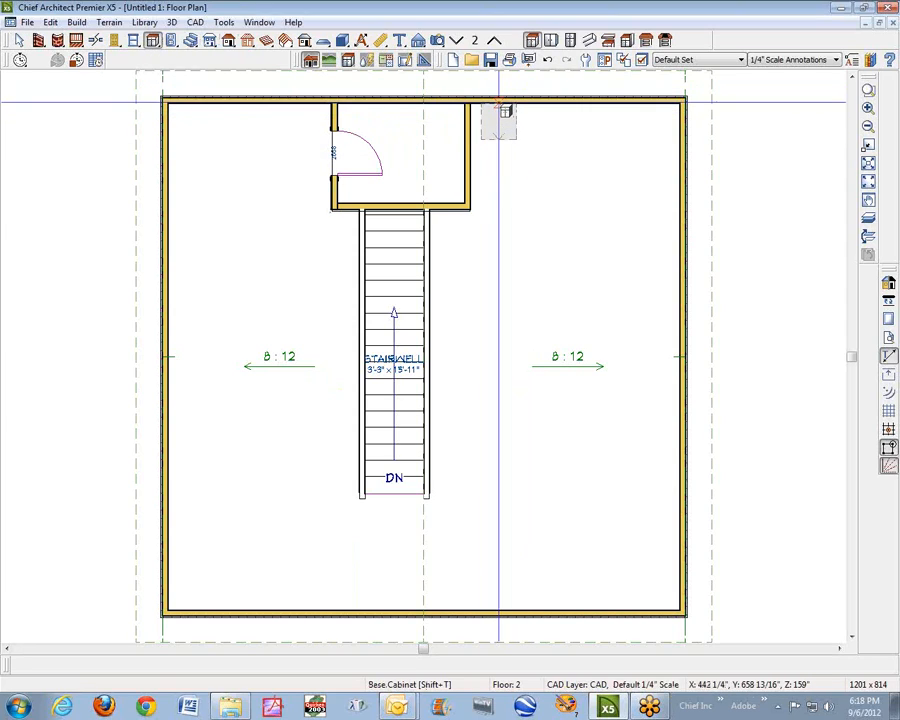
left_click(591, 41)
left_click(285, 161)
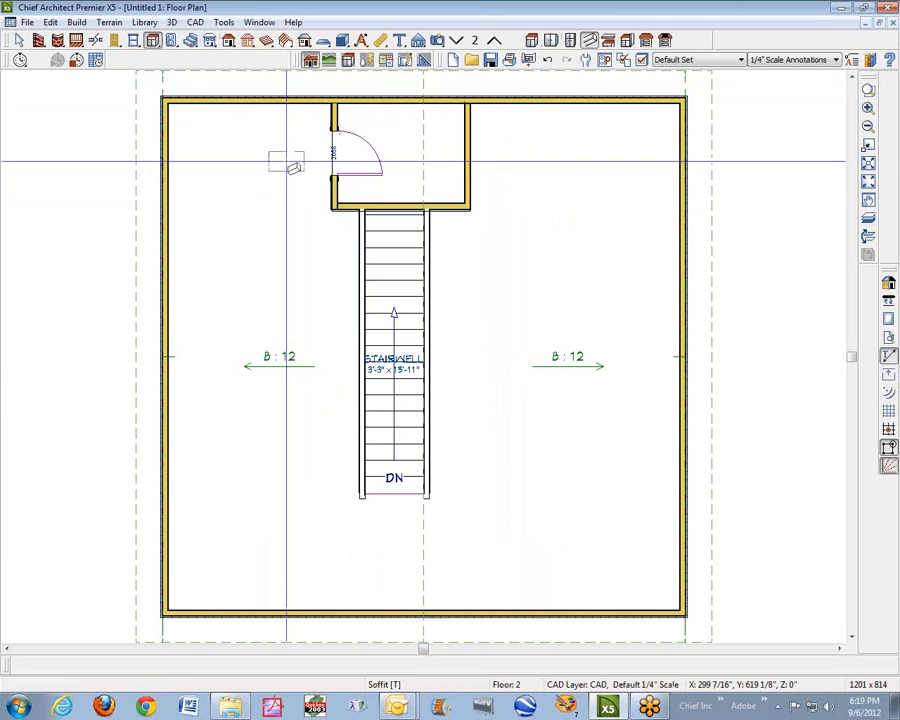
key("space")
Rotate the soffit 90° so it faces the small room's door and stretch its depth to 26"
left_click(285, 160)
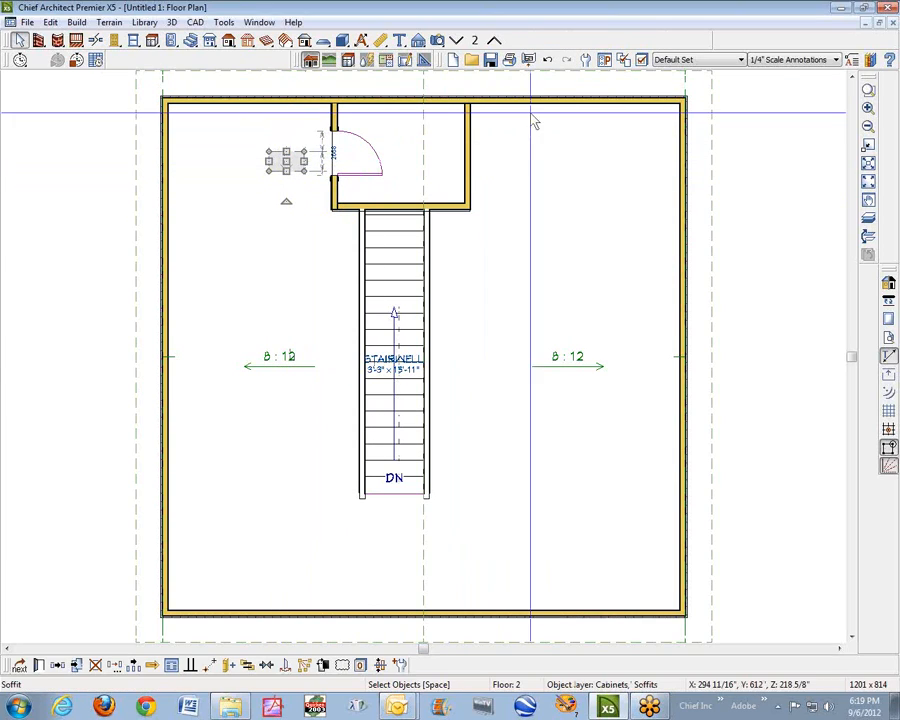
left_click_drag(285, 198, 381, 167)
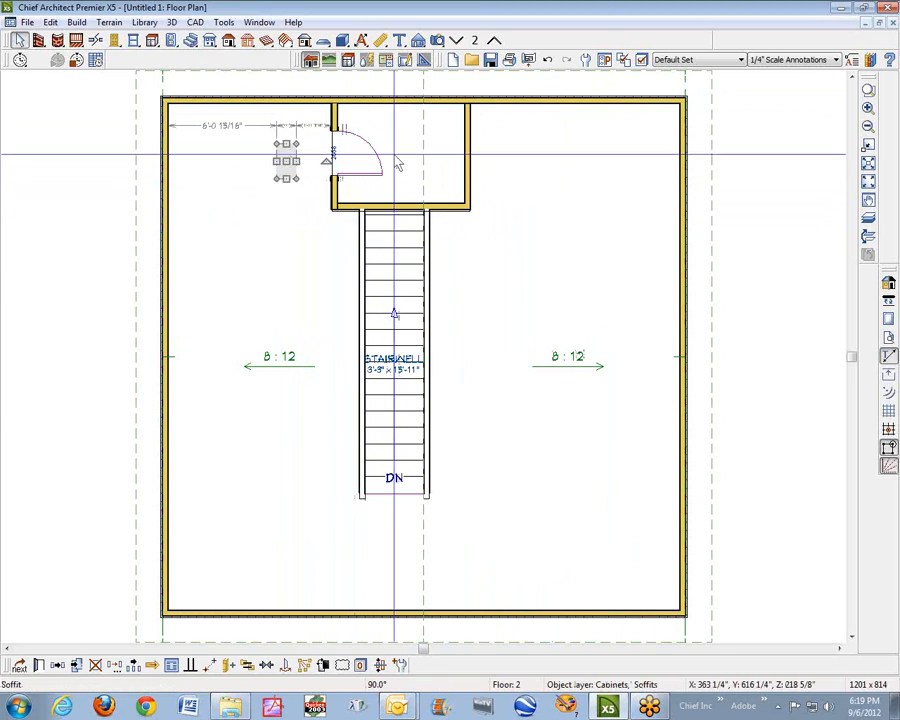
left_click(308, 174)
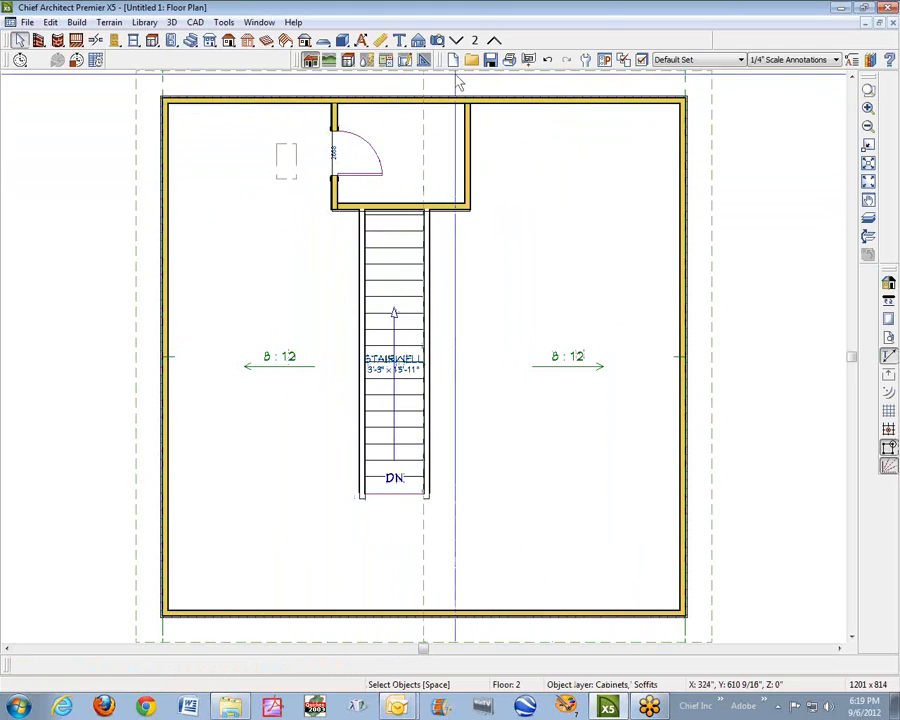
left_click(311, 170)
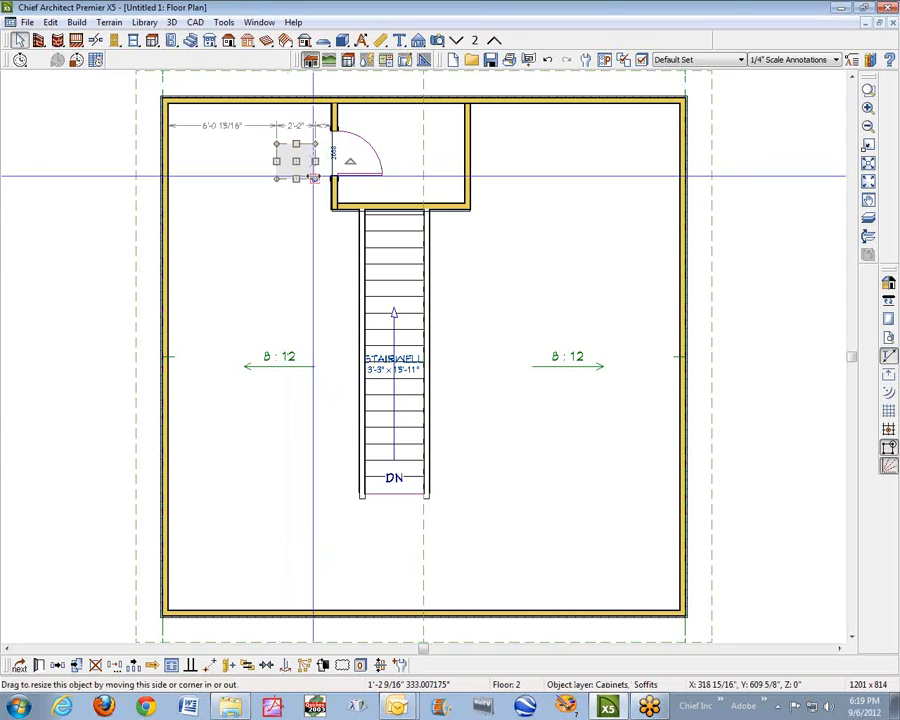
key("space")
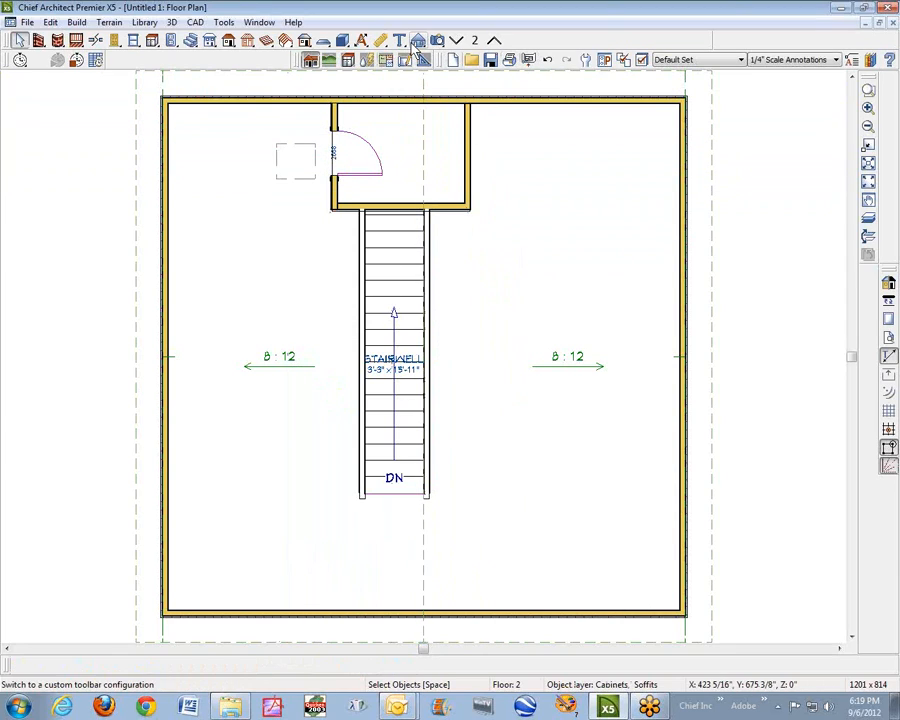
In a cross-section view toward the small room, make the soffit a Sloped Soffit and set it to Place Under Roof
left_click_drag(295, 229, 289, 77)
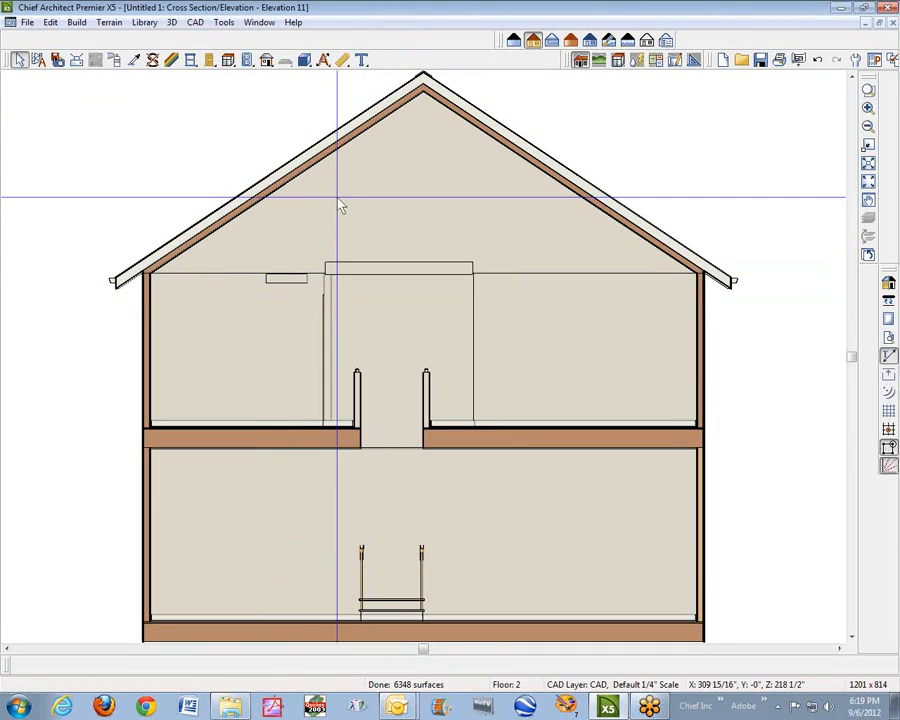
left_click(287, 278)
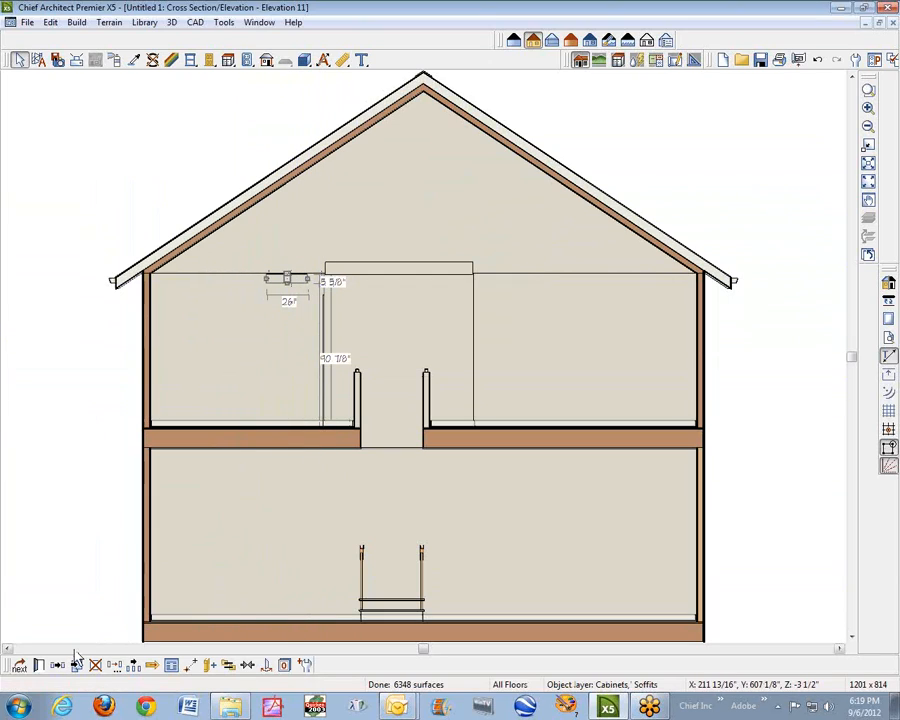
left_click(38, 665)
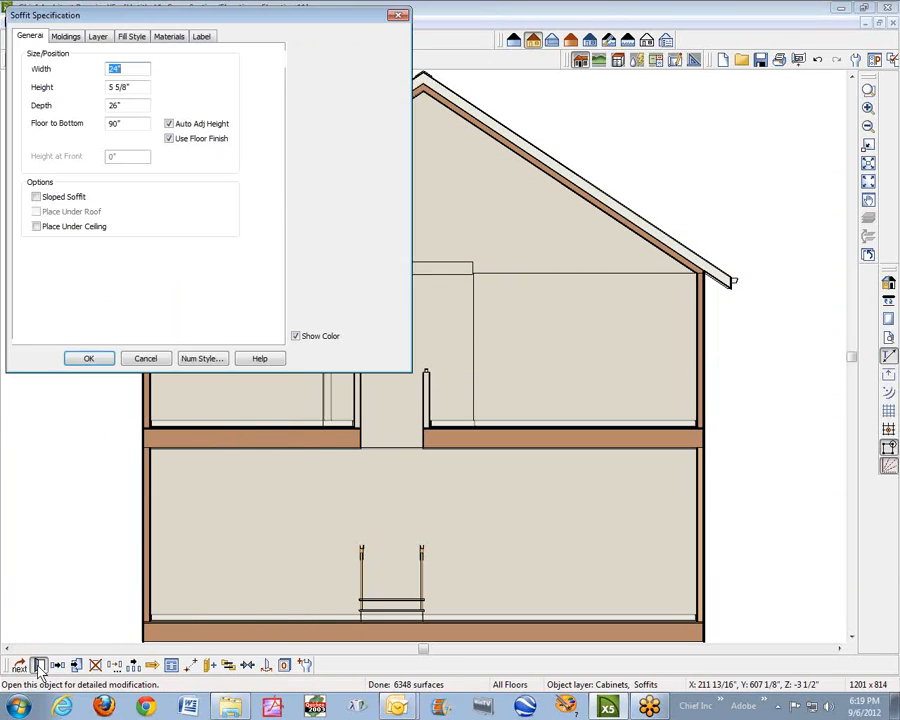
left_click(37, 197)
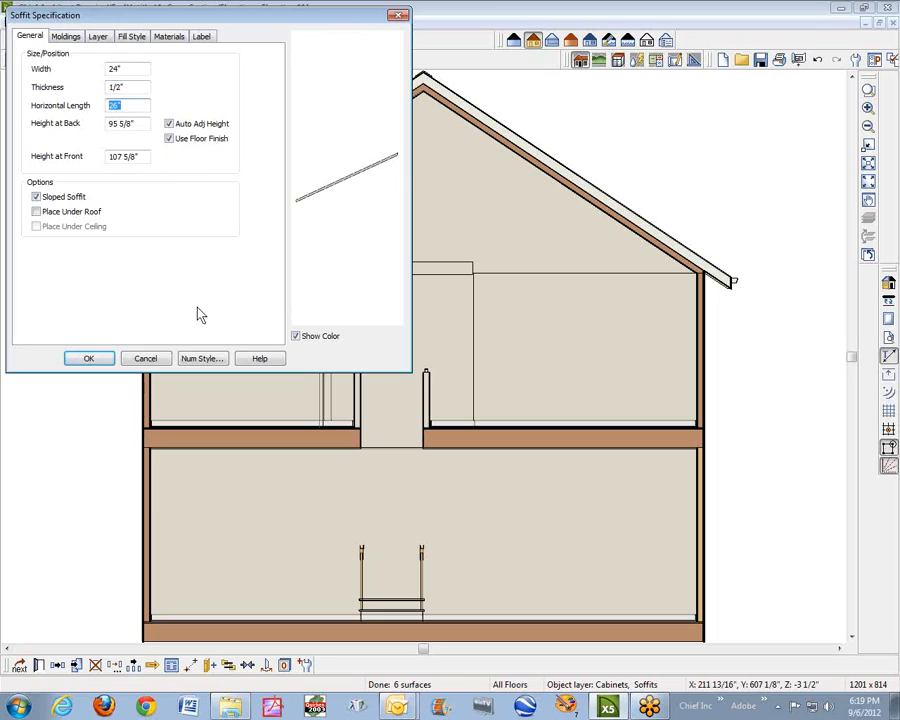
left_click(38, 212)
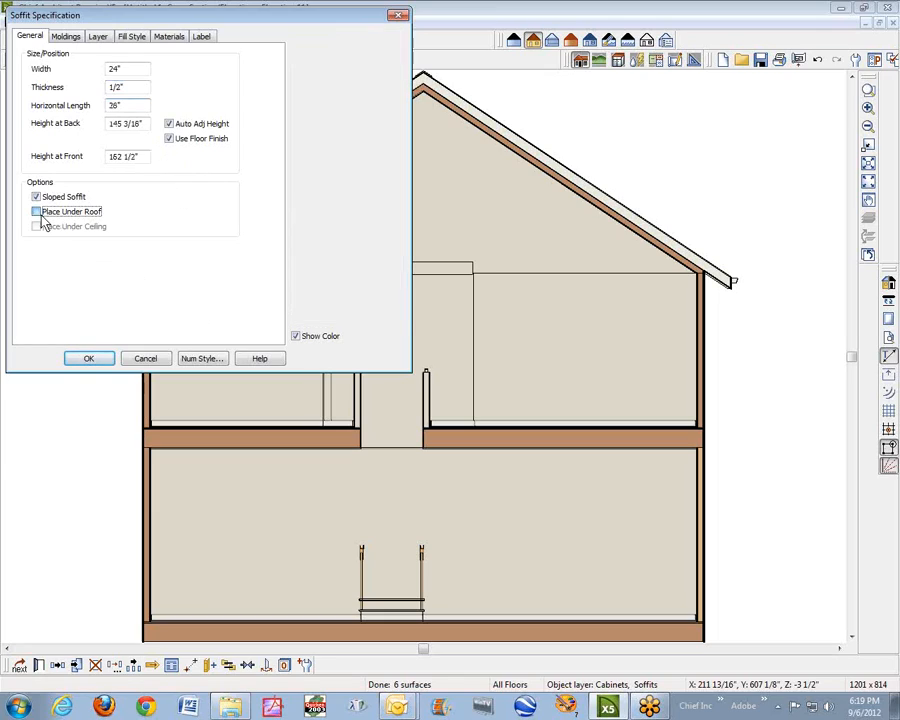
left_click(89, 358)
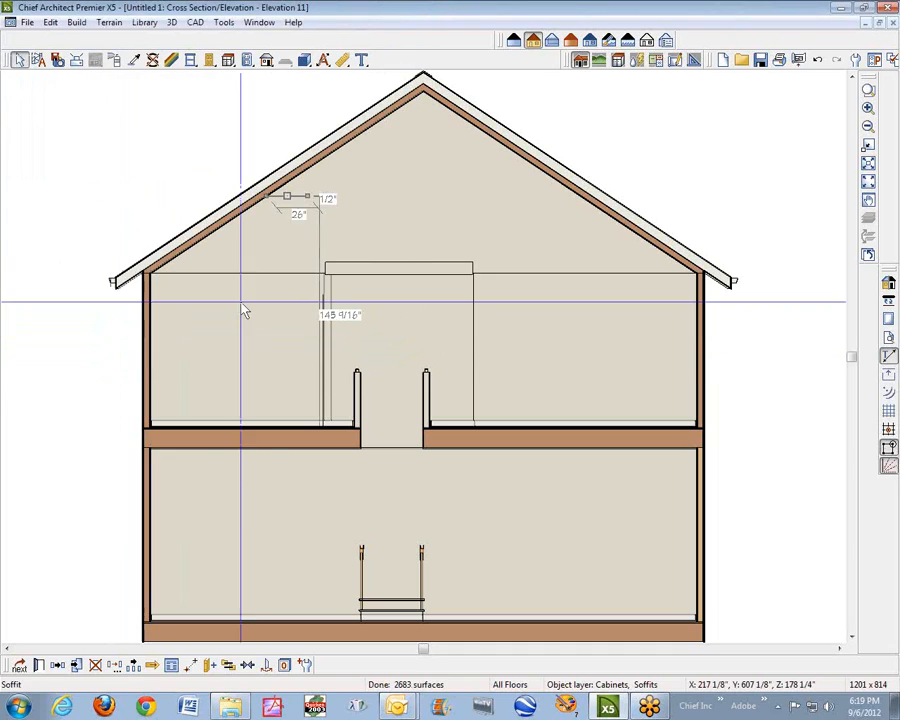
On the floor plan, move the soffit over the small room's door-side wall against the exterior wall and stretch it along that wall
key("ctrl+Tab")
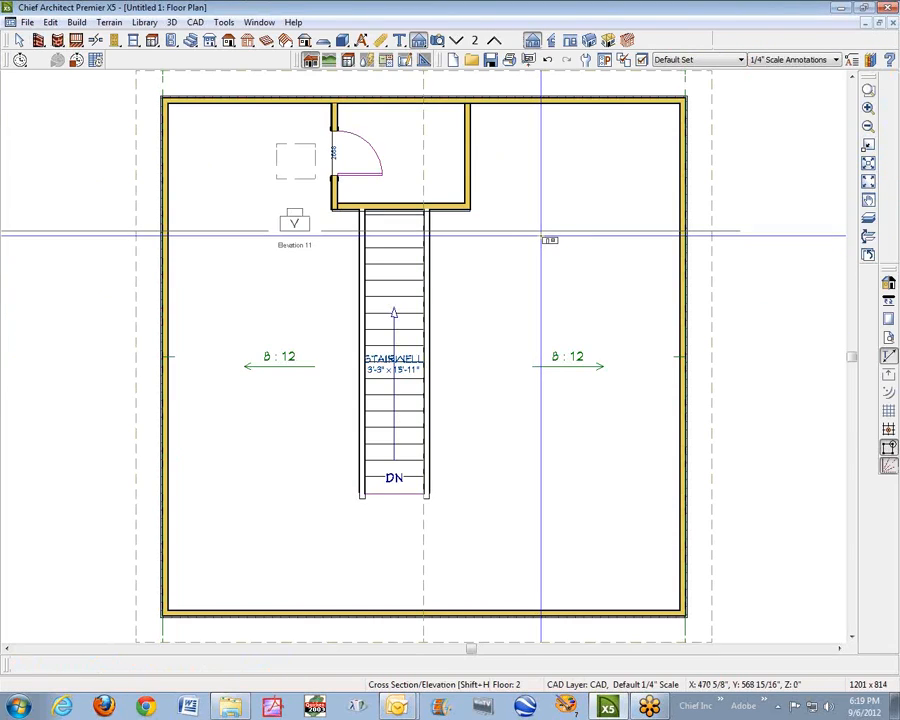
key("space")
left_click(296, 162)
left_click_drag(296, 162, 332, 122)
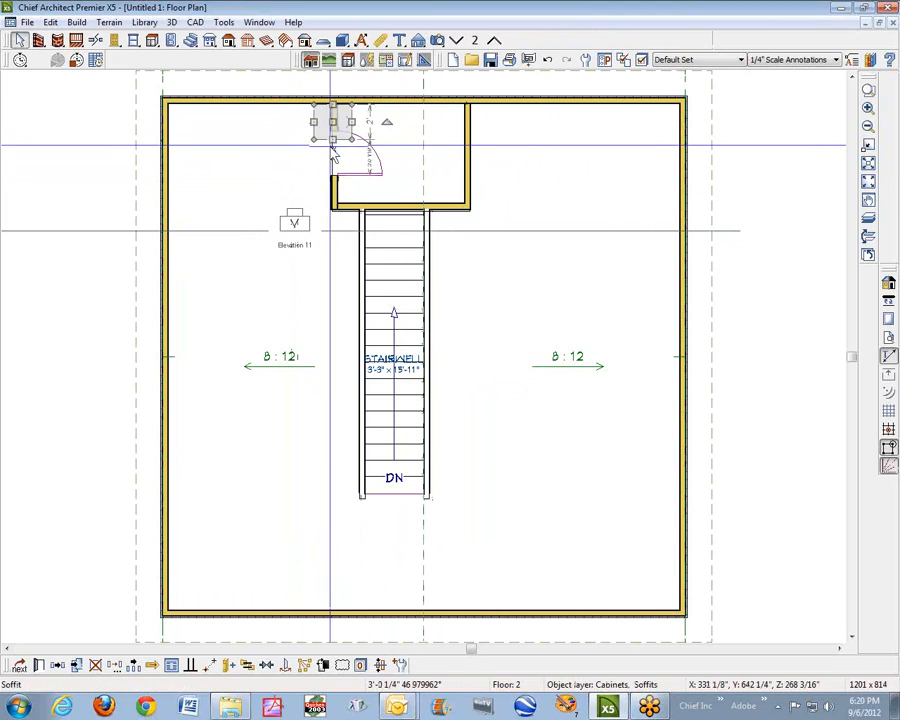
left_click(328, 155)
left_click(322, 128, "shift")
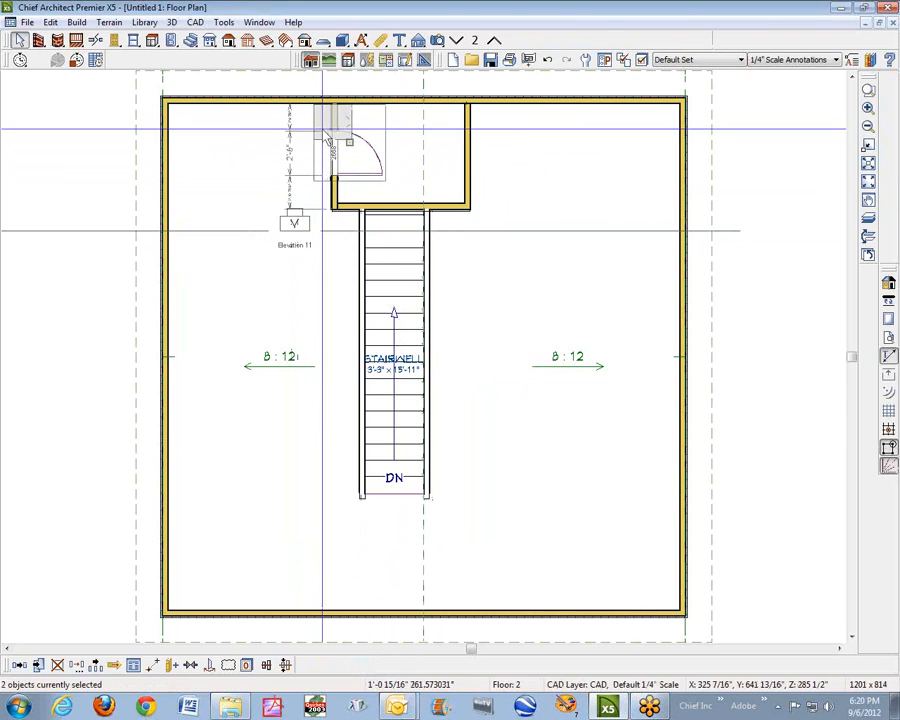
left_click(322, 128)
left_click_drag(333, 140, 326, 222)
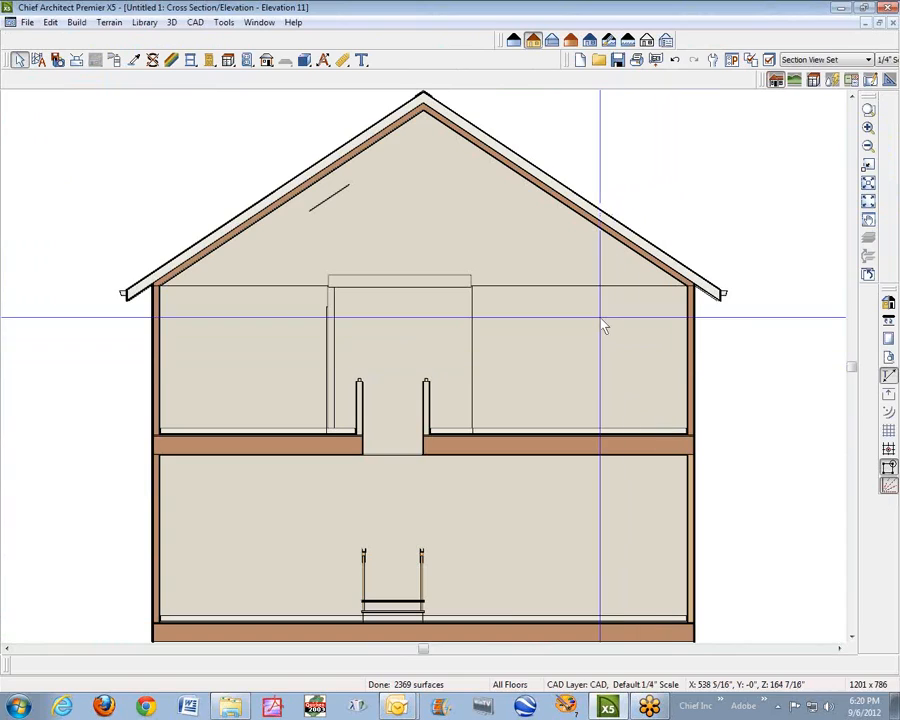
Raise the sloped soffit against the underside of the roof in the cross-section view, and close the view
left_click(868, 110)
left_click_drag(272, 124, 414, 264)
left_click(394, 372)
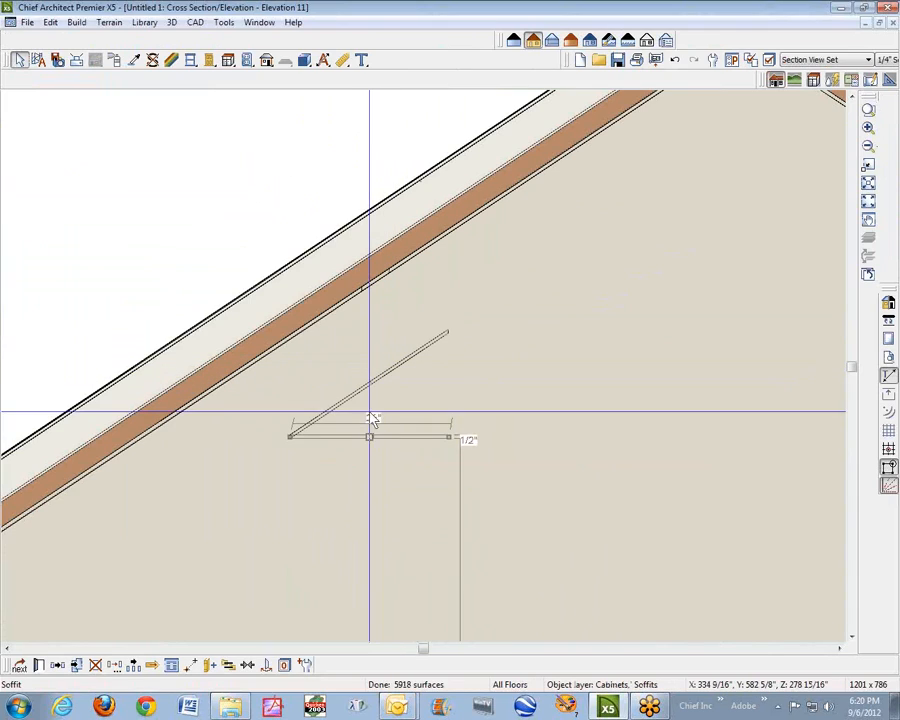
left_click_drag(370, 436, 372, 337)
key("Delete")
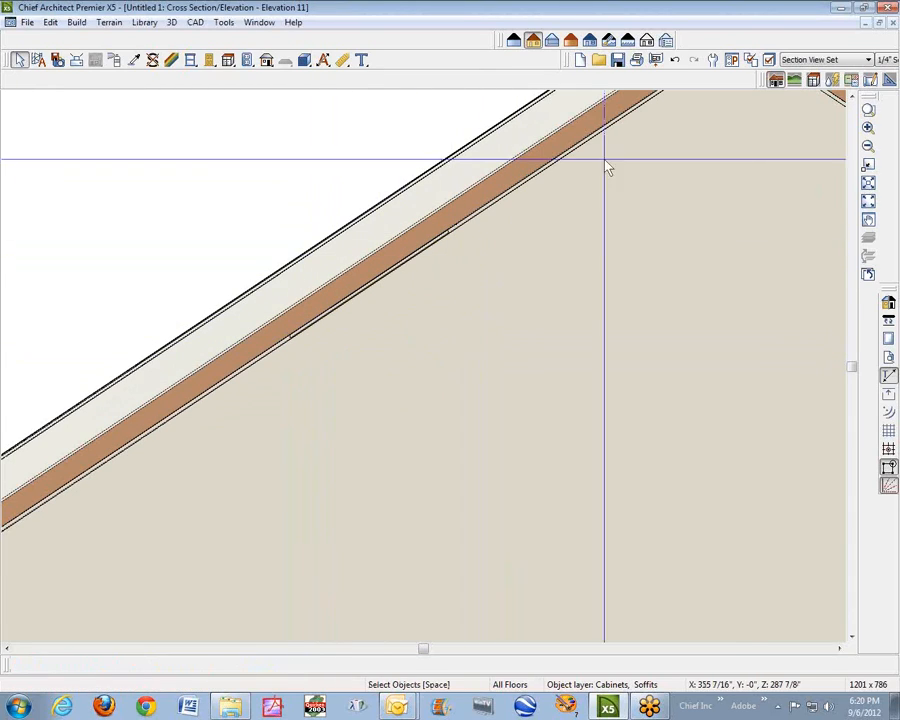
left_click(890, 23)
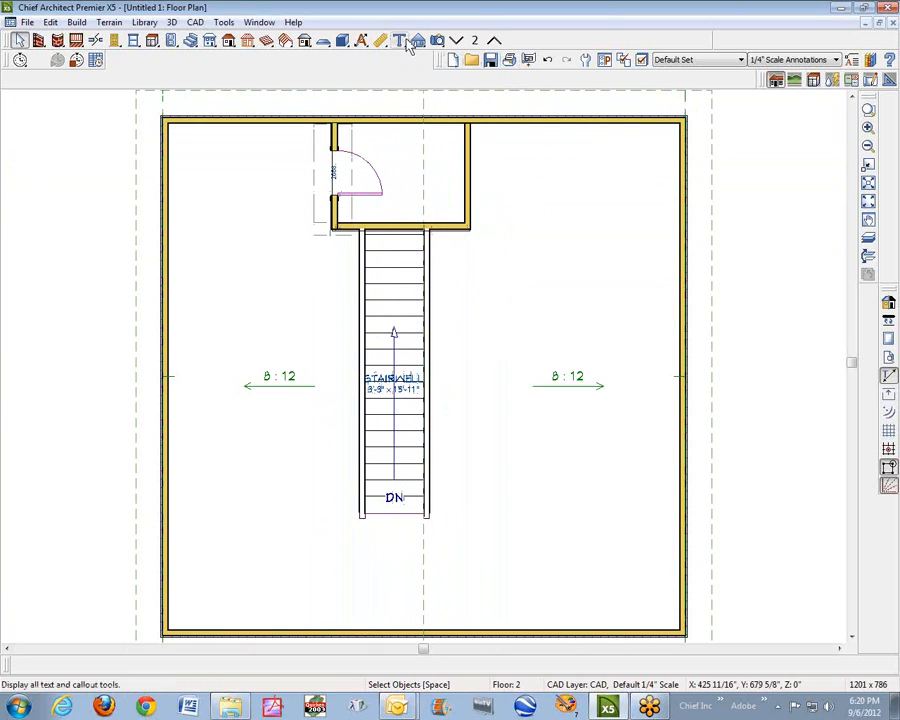
In a camera view toward the small room, paint the sloped soffit with the ceiling's Color - Bone material, check the whole ceiling, and close the view
left_click_drag(172, 594, 357, 234)
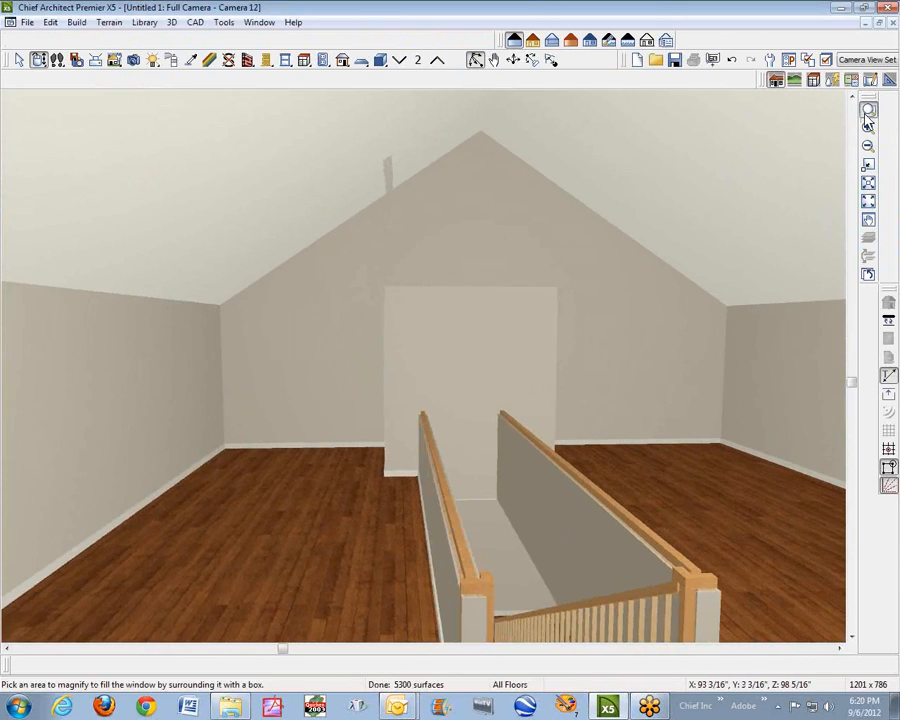
left_click_drag(368, 169, 468, 221)
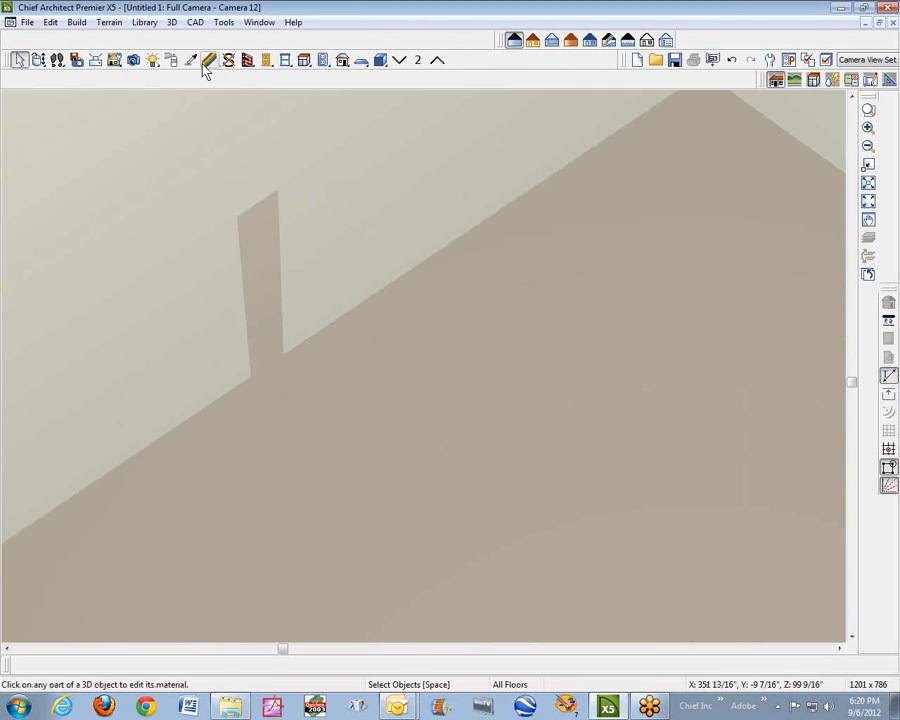
left_click(323, 143)
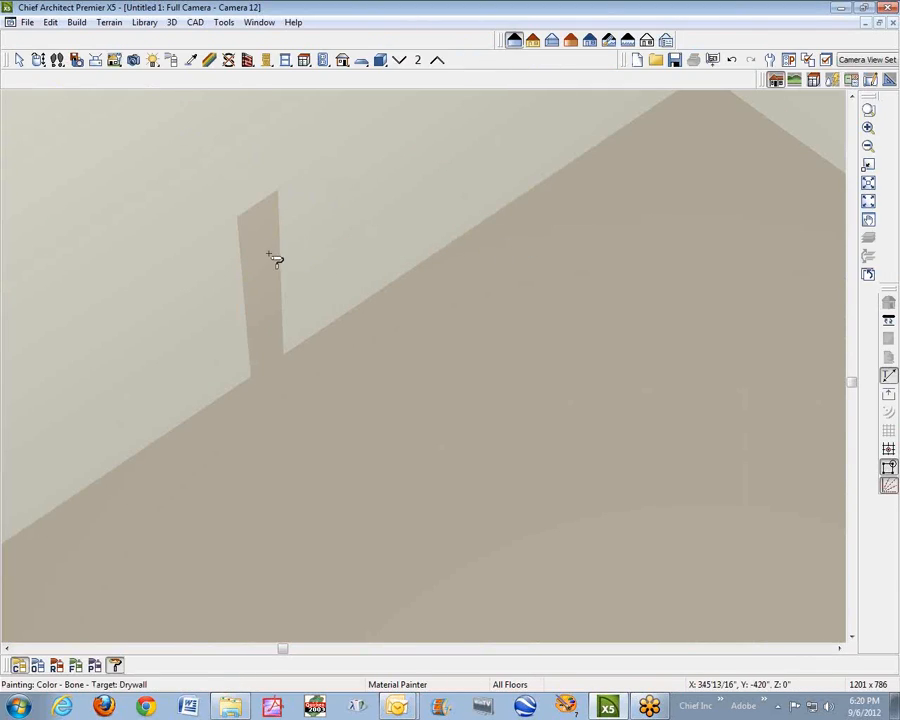
left_click(273, 257)
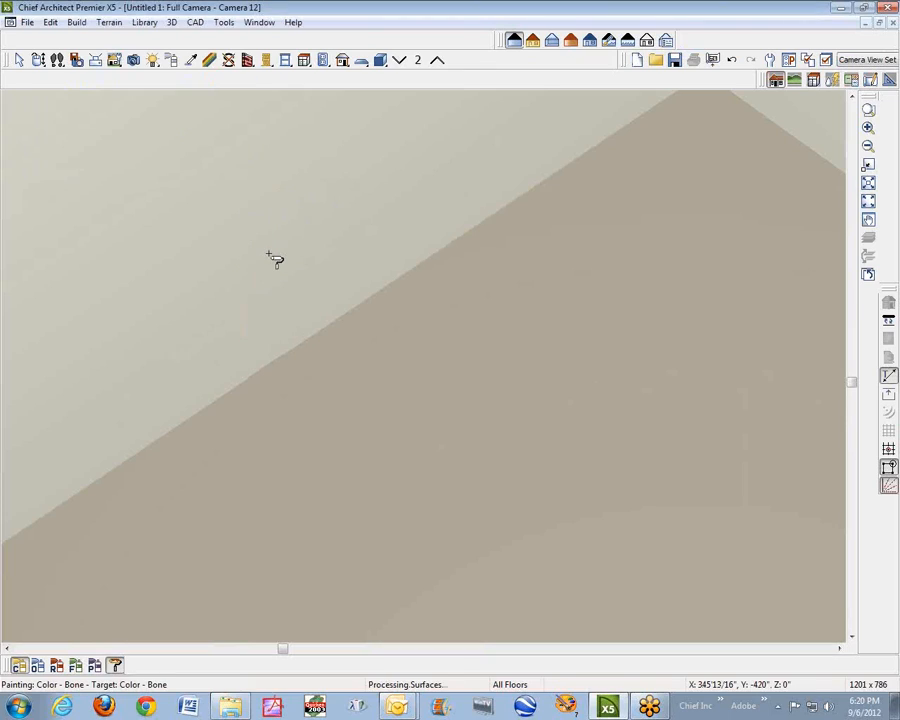
left_click(869, 147)
left_click(869, 147)
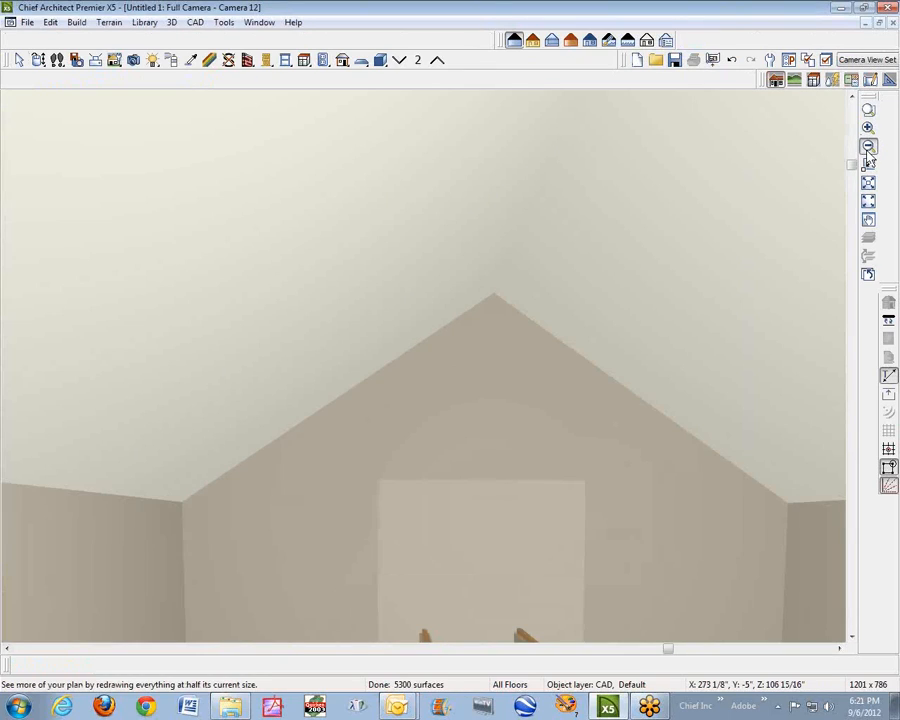
left_click(868, 148)
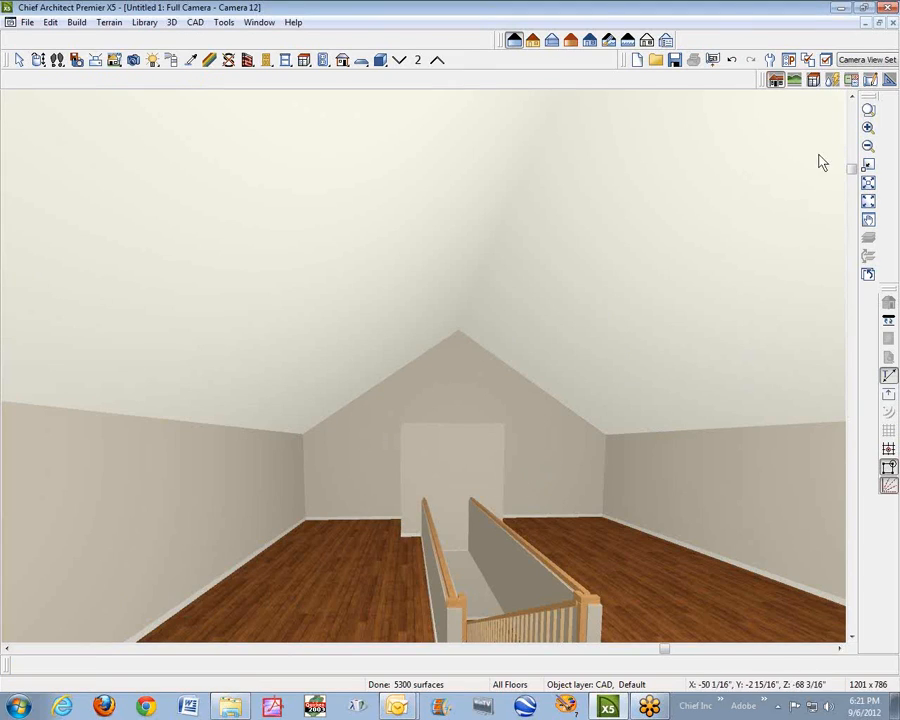
left_click(893, 23)
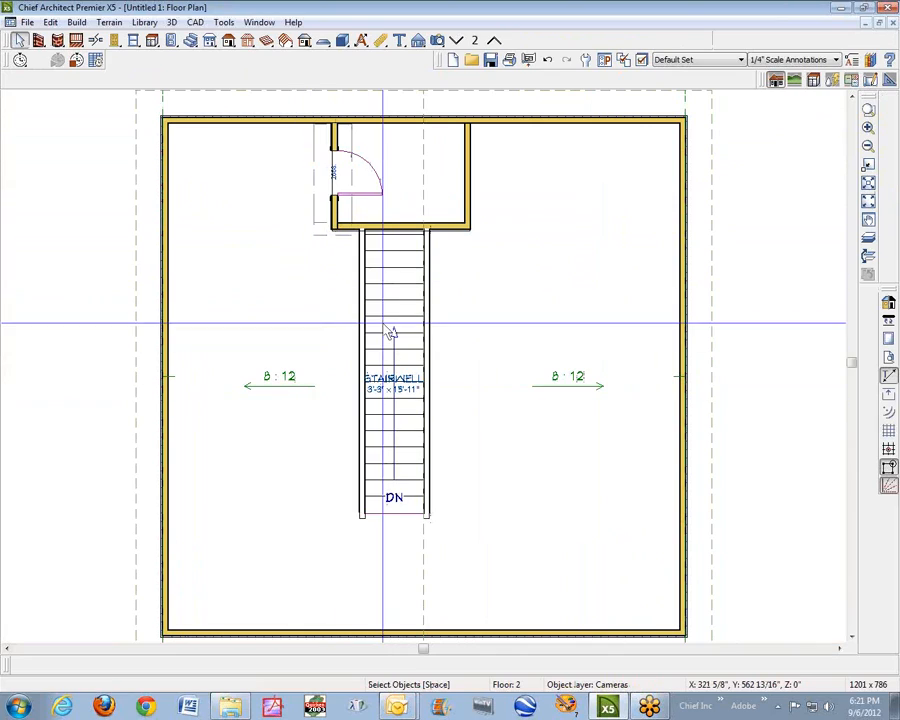
Check the height and pitch settings of the roof plane on the small room's door side without changing them
double_click(298, 91)
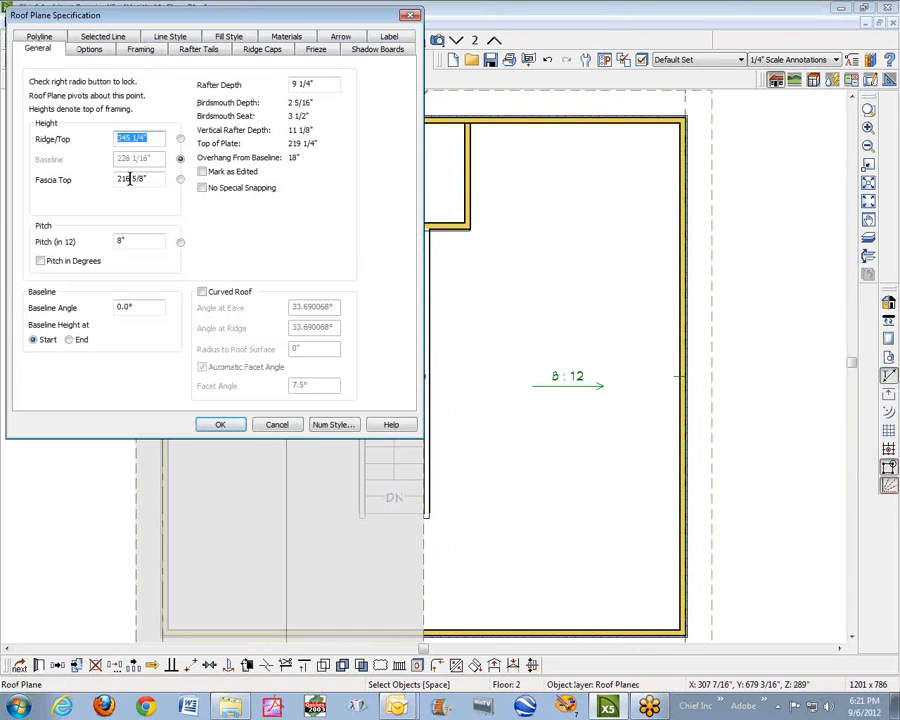
left_click(285, 426)
key("Escape")
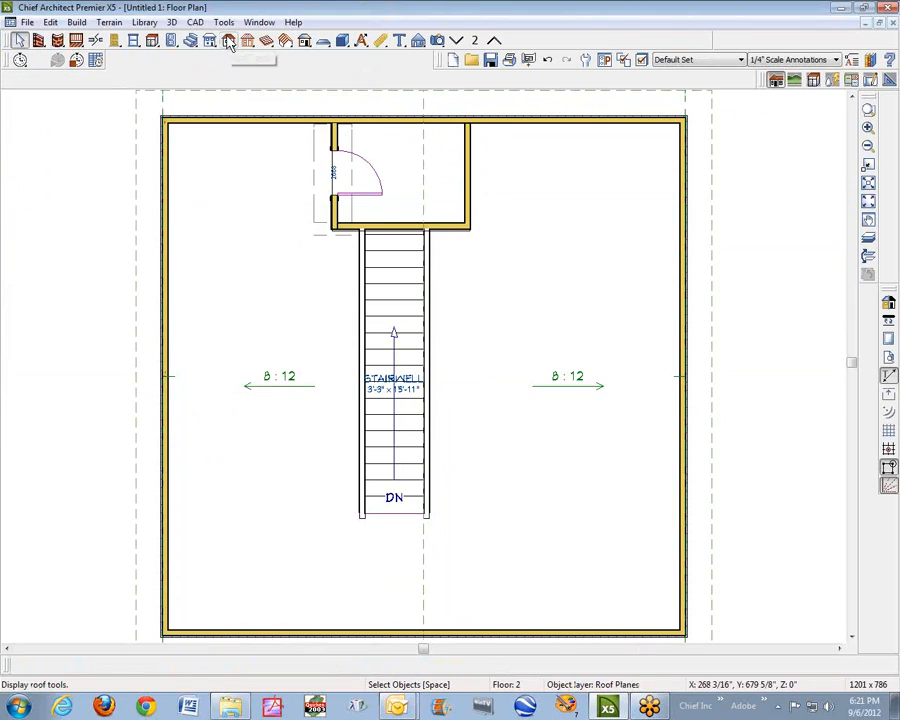
Draw a ceiling plane inward from each side exterior wall, the one on the side away from the door about 10'-2" deep and 19'-9" long
left_click(228, 42)
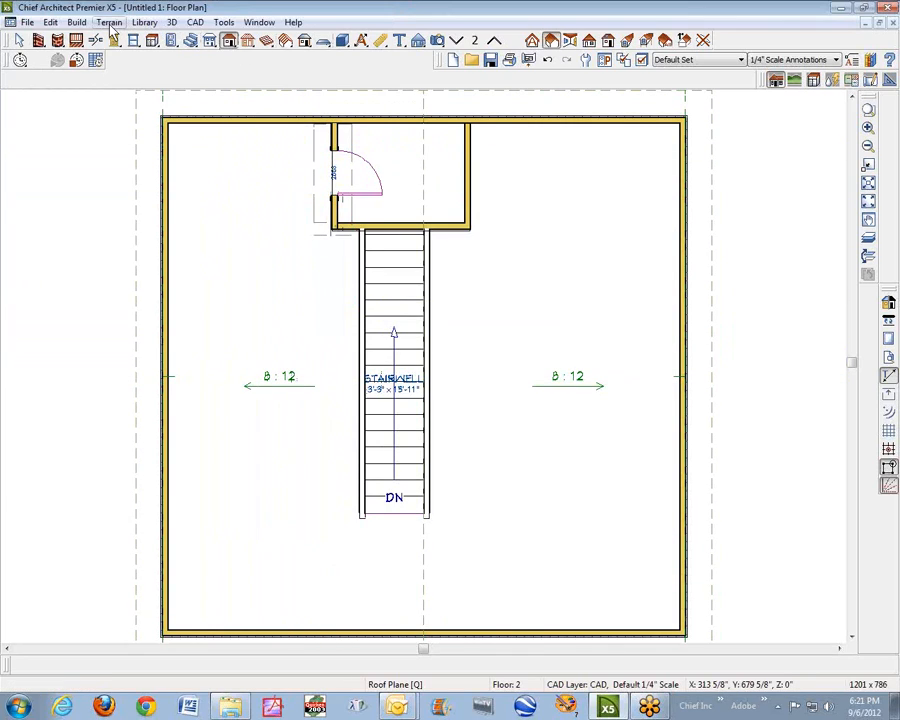
left_click(76, 22)
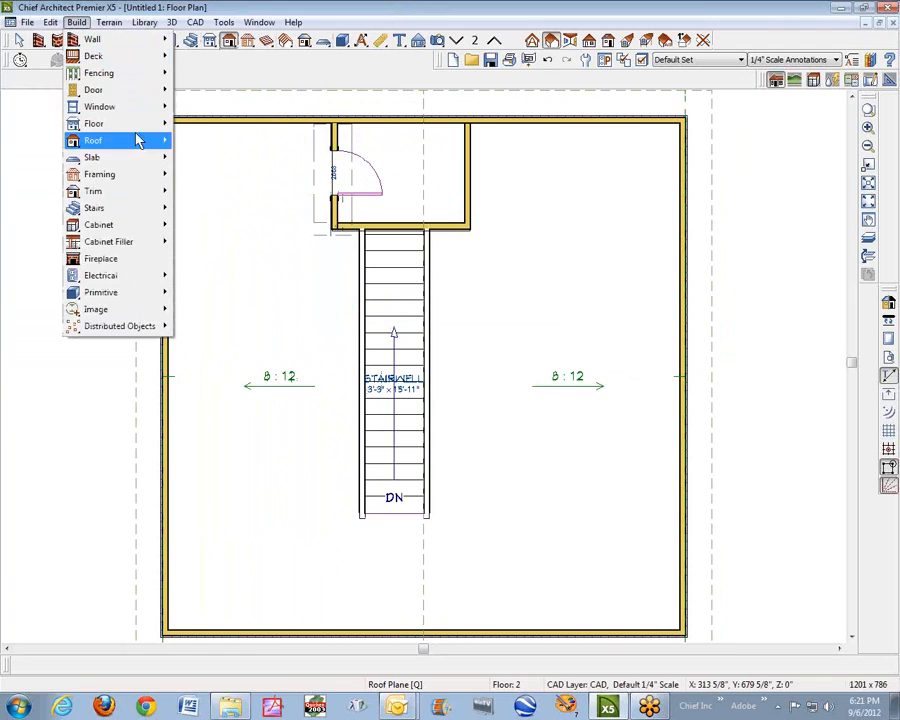
mouse_move(106, 143)
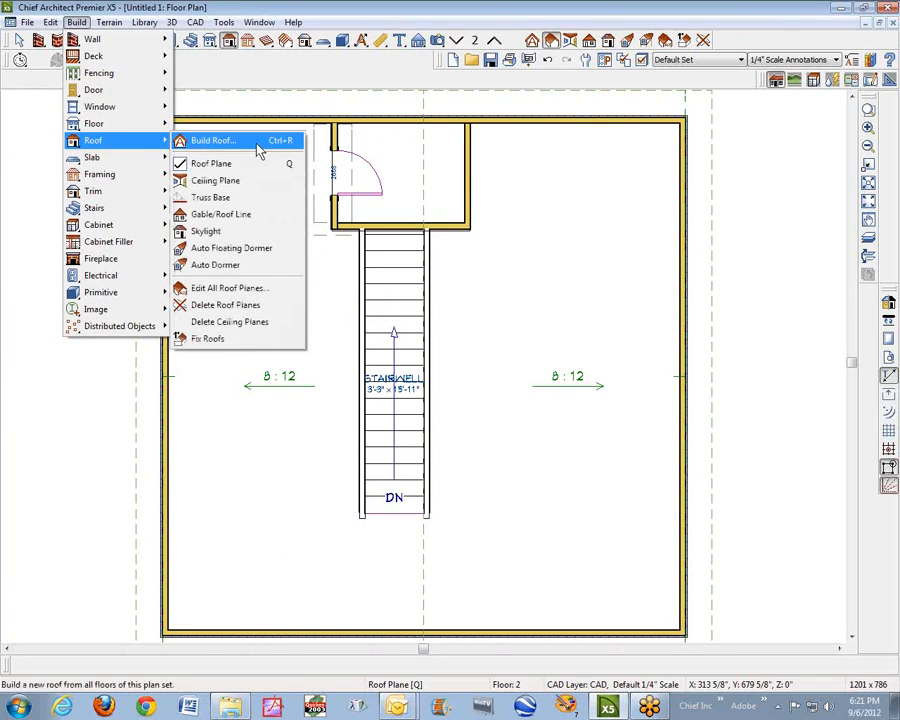
left_click(230, 190)
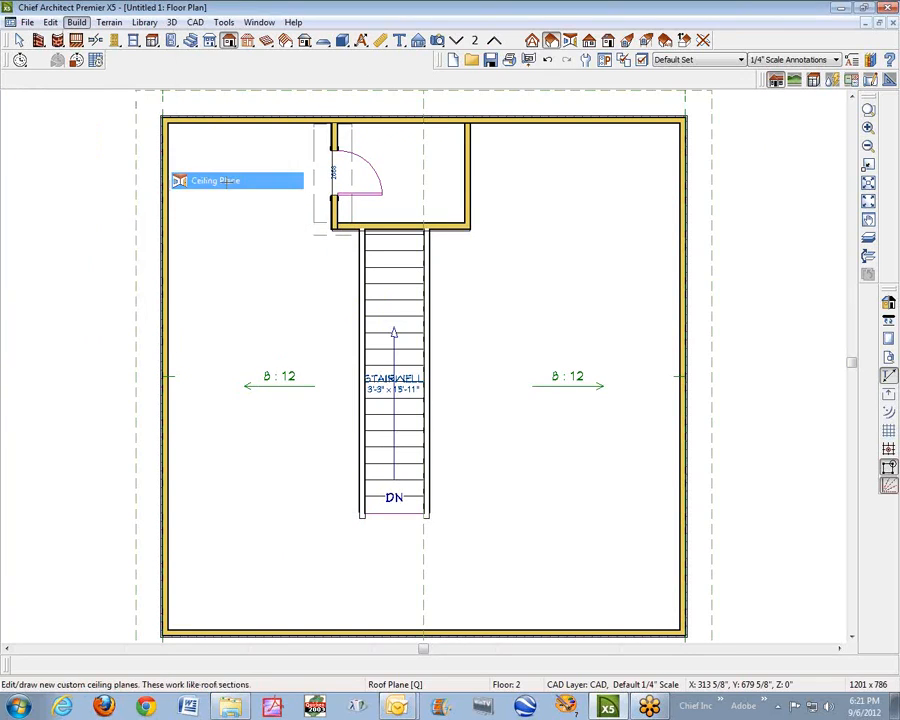
left_click_drag(165, 194, 426, 516)
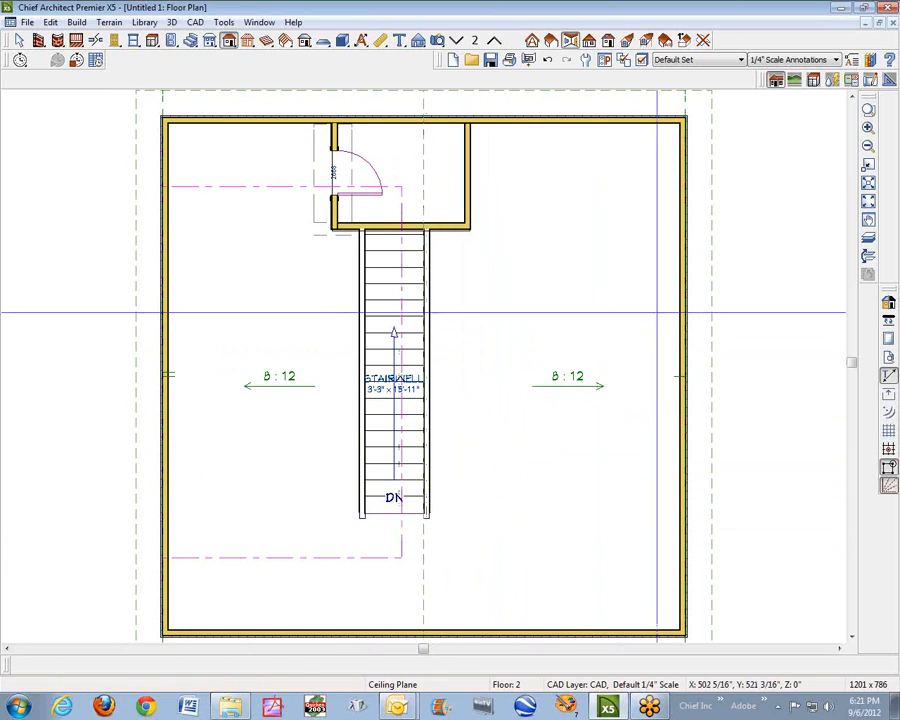
left_click_drag(686, 184, 502, 530)
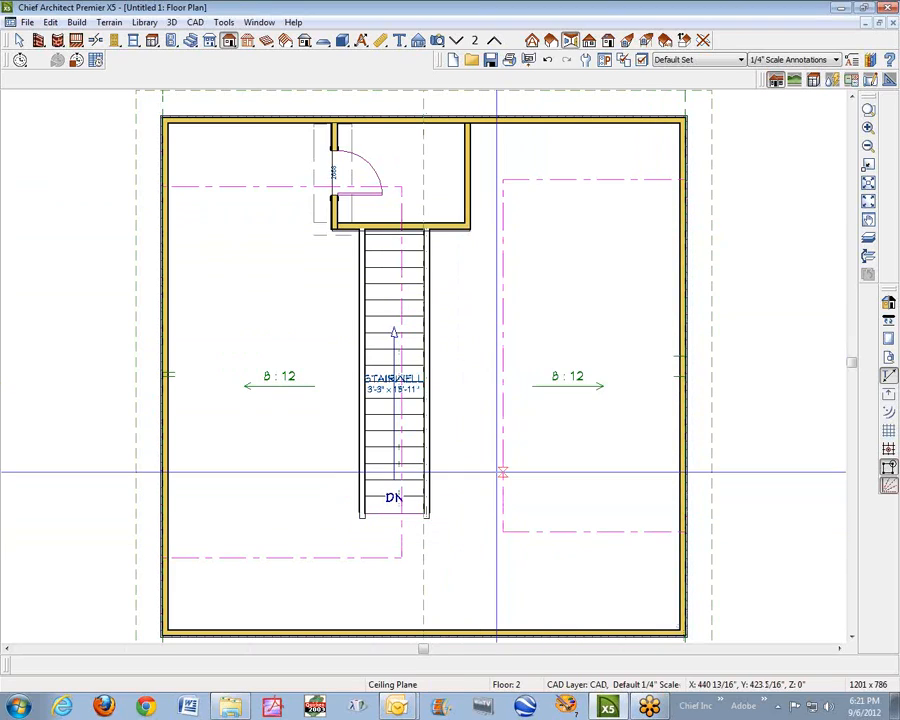
Join the upper edges of the two ceiling planes so they meet along the roof ridge line
key("space")
left_click(502, 437)
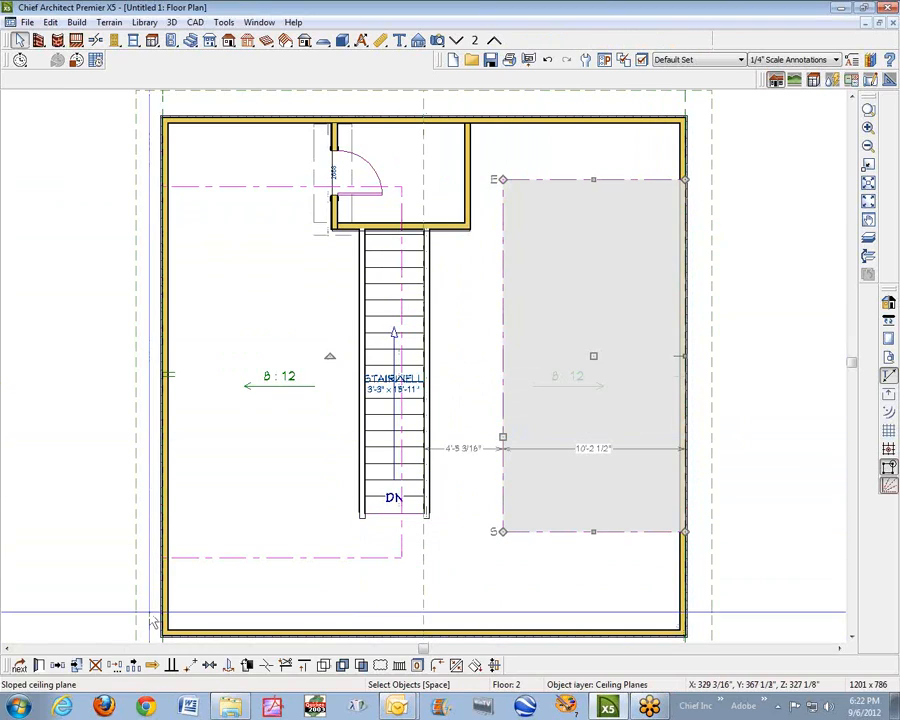
left_click(457, 666)
left_click(400, 545)
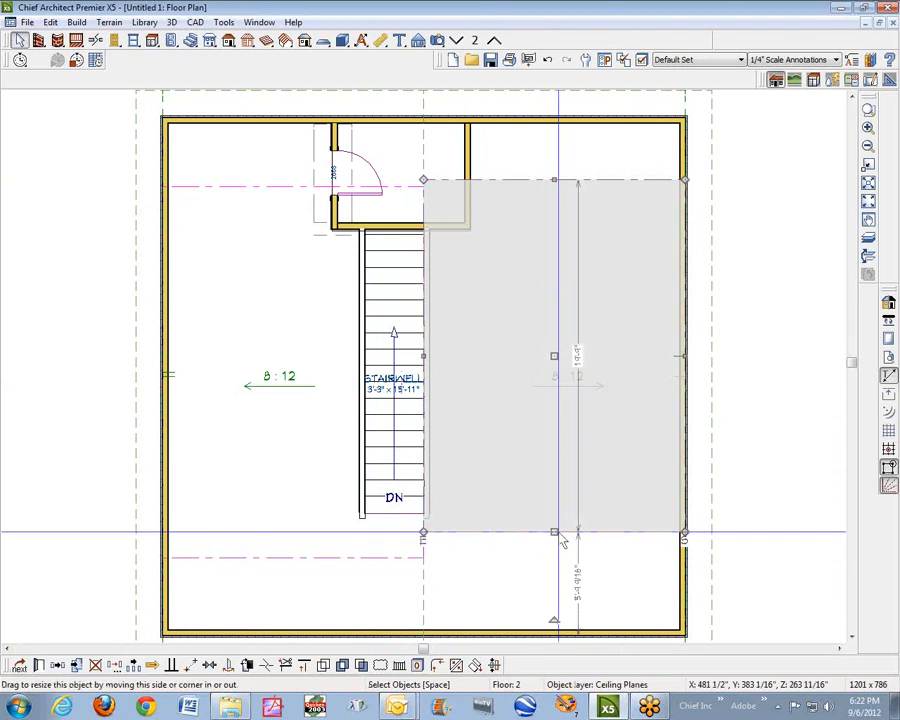
Stretch both ceiling planes to the exterior walls at the stair-start end and behind the small room
left_click_drag(554, 532, 518, 628)
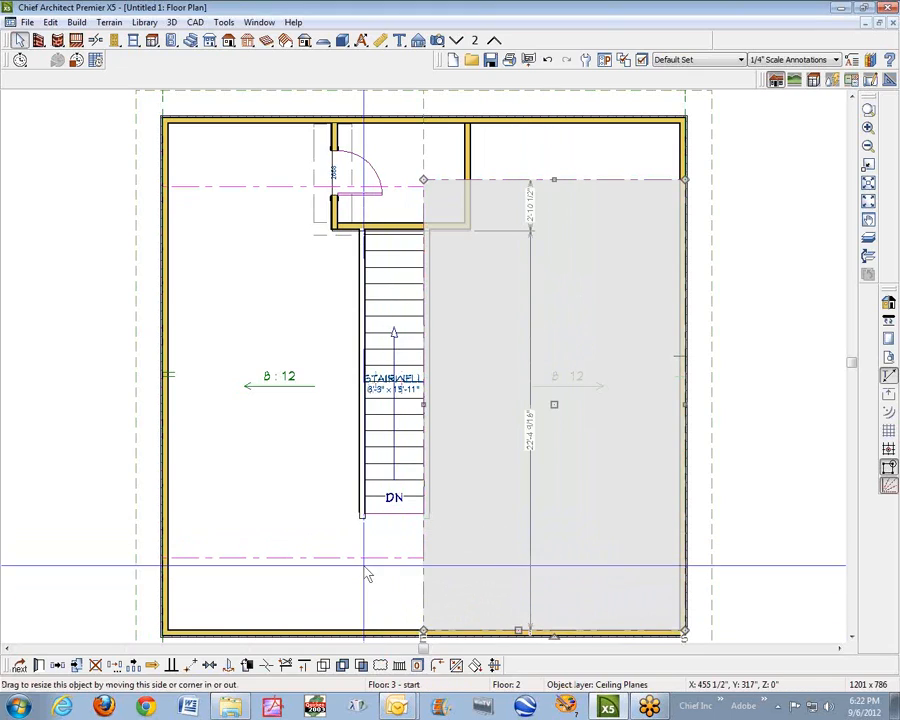
left_click(362, 555)
left_click_drag(356, 635, 346, 630)
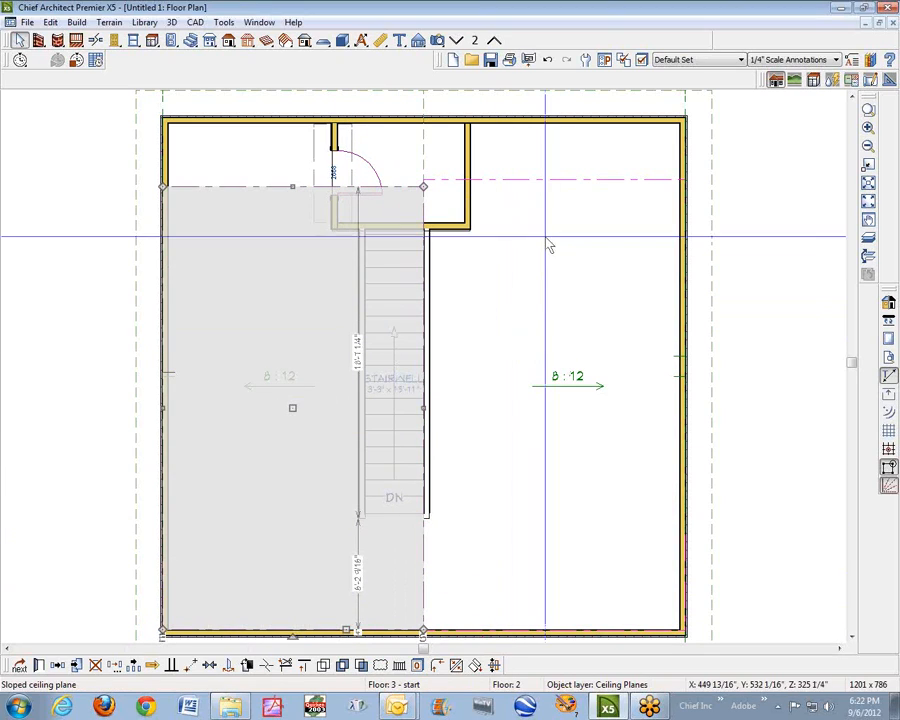
left_click(584, 186)
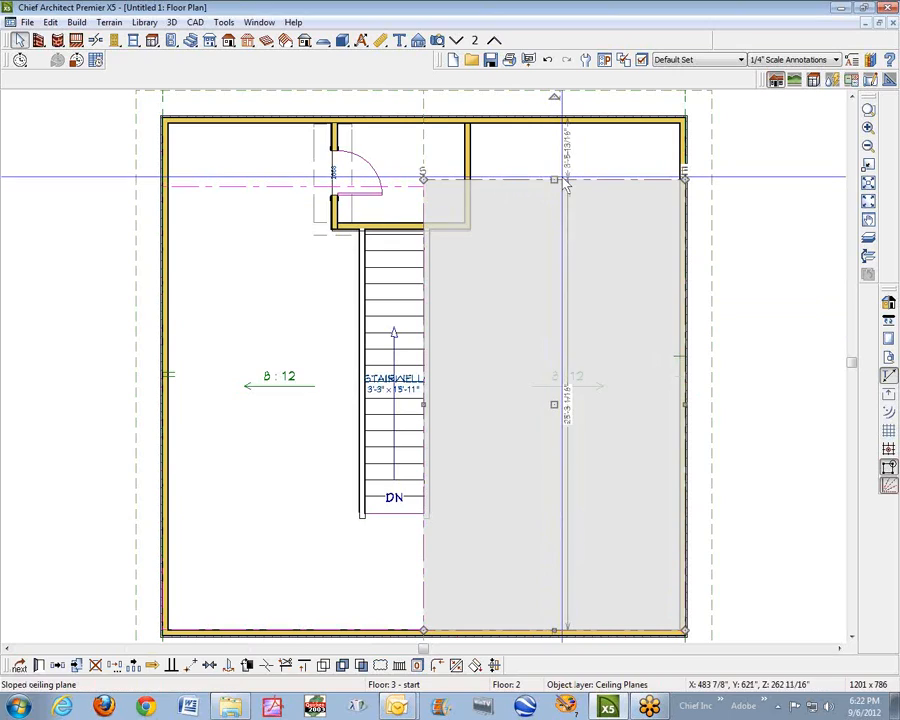
left_click_drag(554, 177, 554, 117)
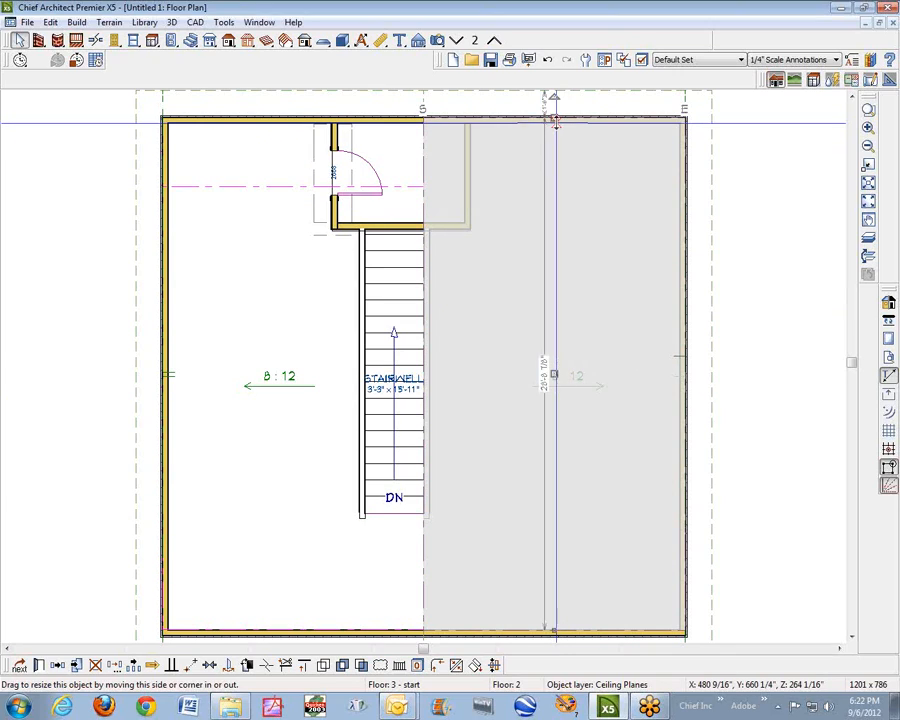
left_click_drag(554, 117, 554, 123)
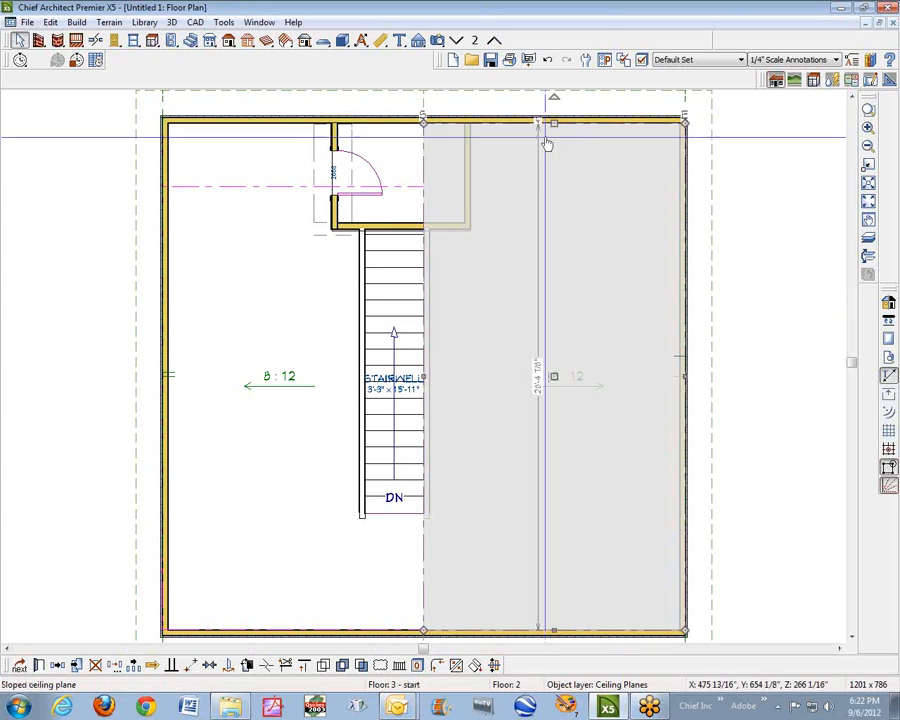
left_click(281, 196)
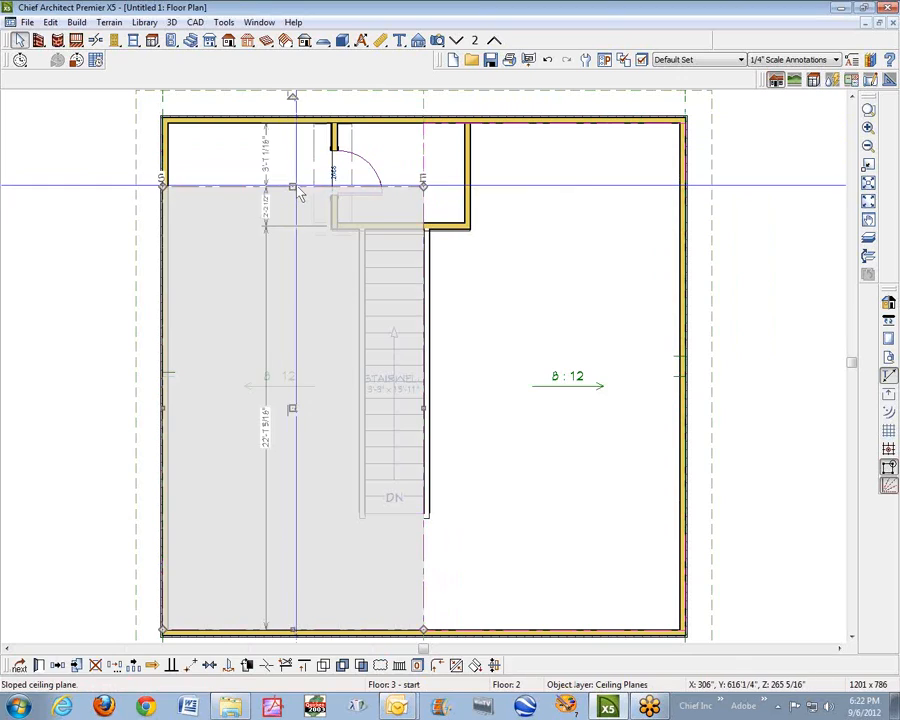
left_click_drag(292, 186, 303, 121)
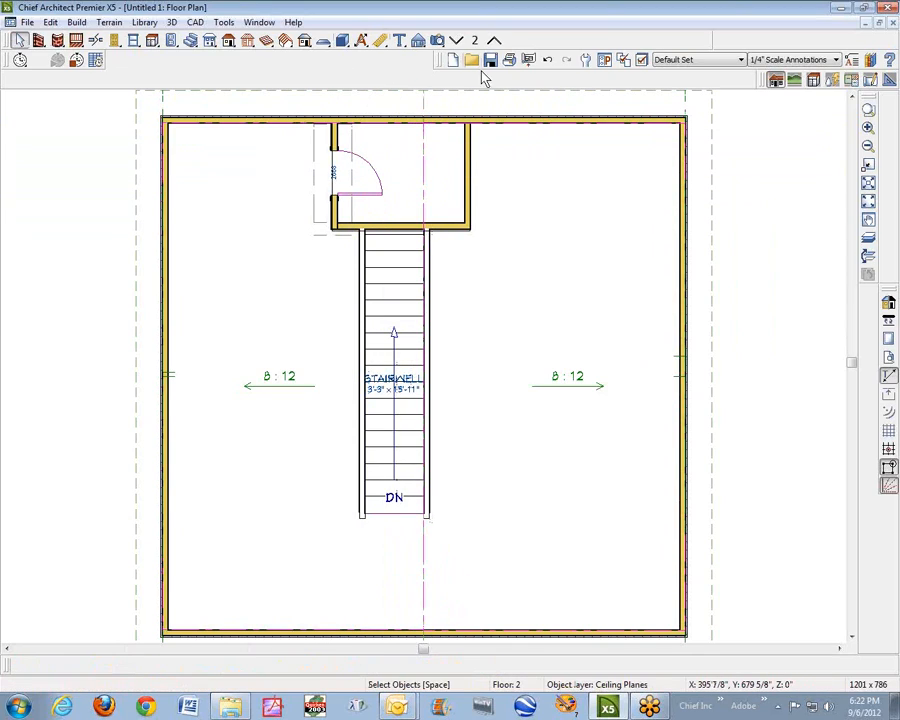
In a new camera view toward the small room, delete both ceiling planes and close the view
left_click(437, 40)
left_click_drag(193, 596, 425, 178)
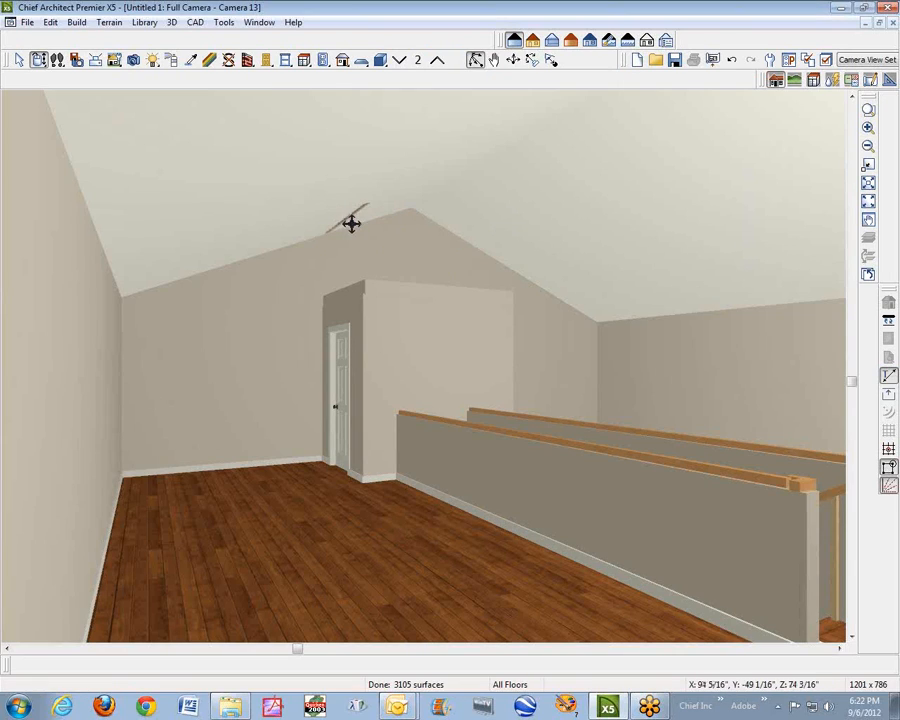
key("space")
left_click(316, 230)
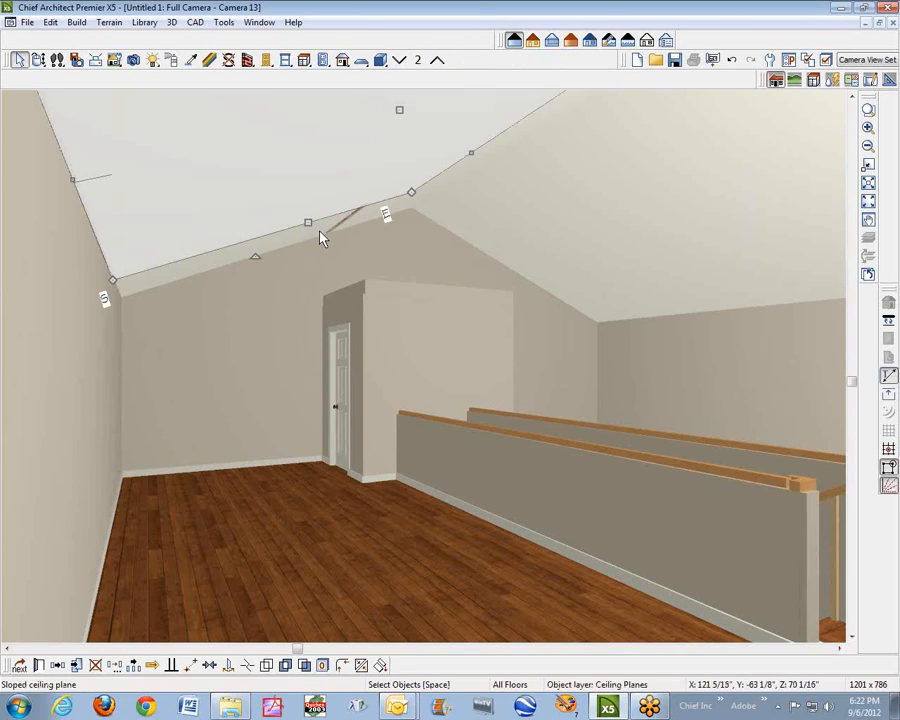
key("Delete")
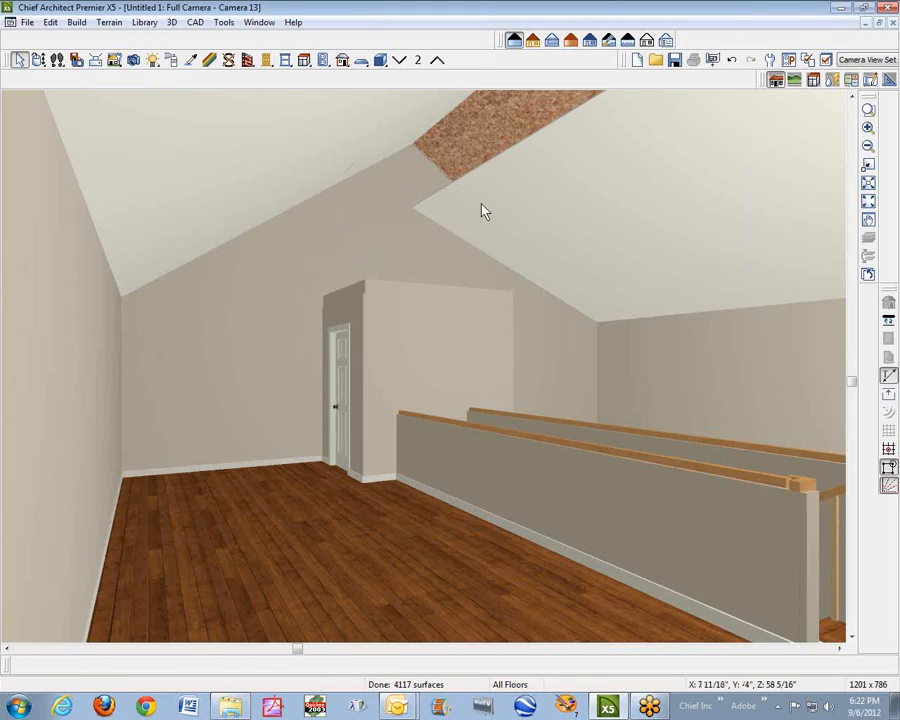
left_click(507, 236)
key("Delete")
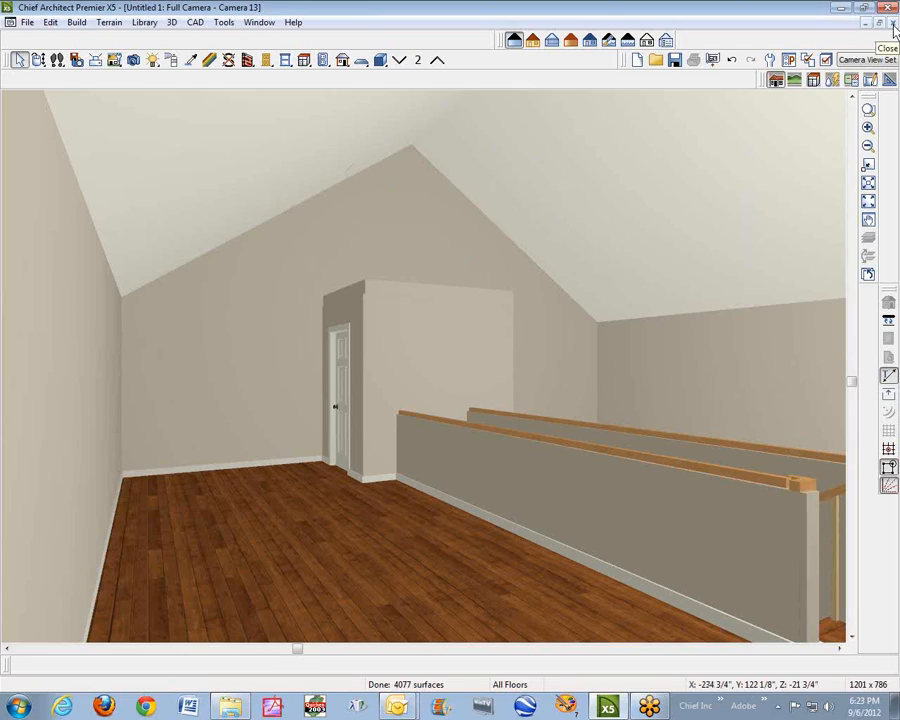
left_click(891, 23)
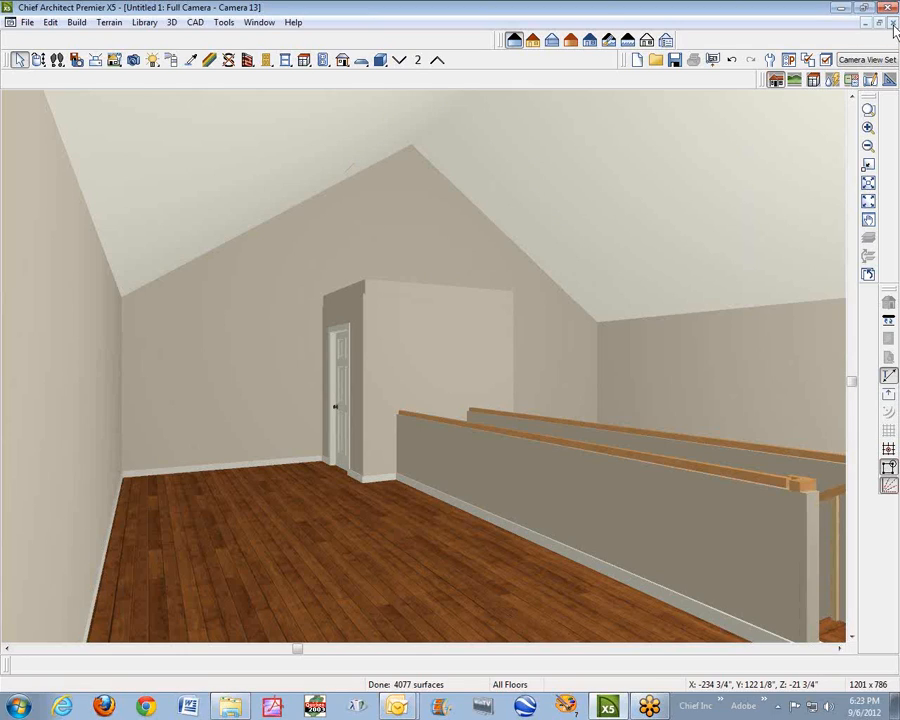